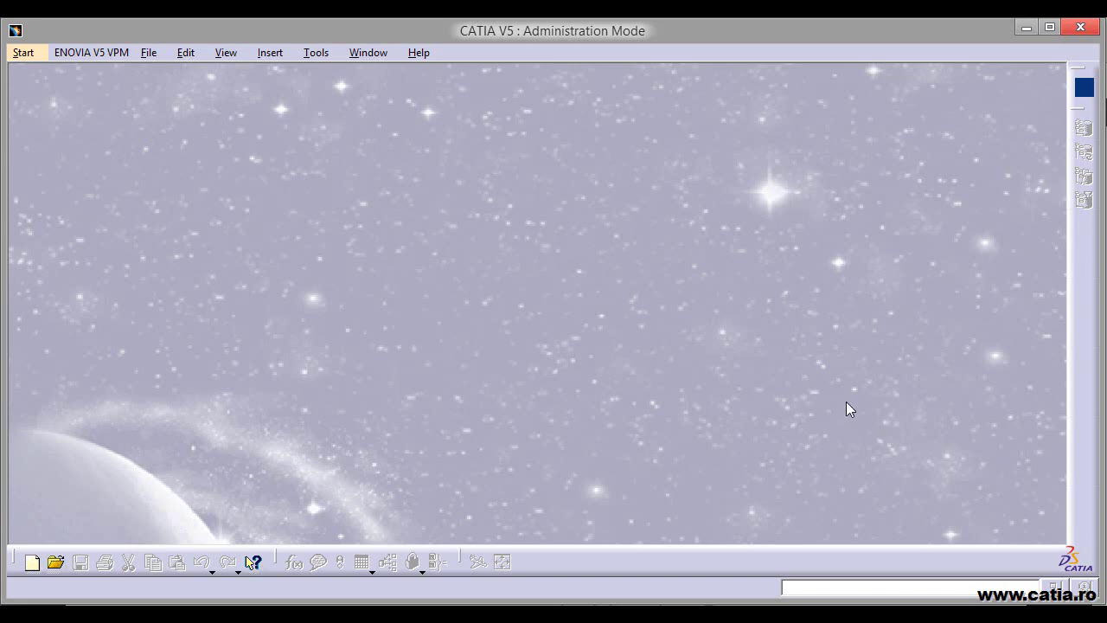
- Create a new Part1 document in the Part Design workbench from the Start menu
{"action": "left_click", "coordinate": [23, 53]}
{"action": "mouse_move", "coordinate": [73, 94]}
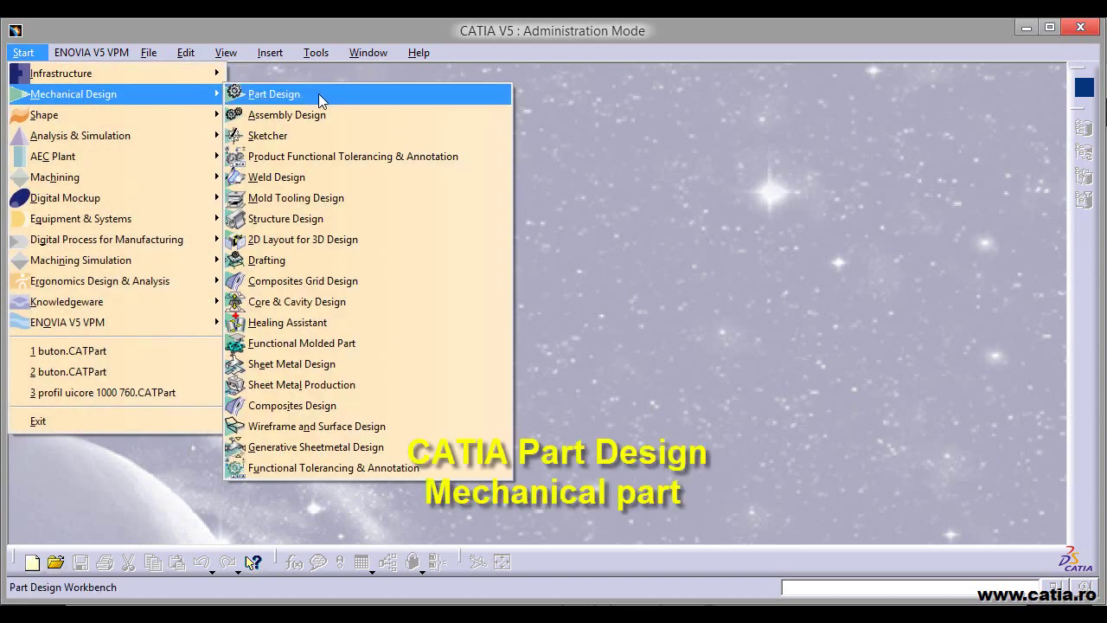
{"action": "left_click", "coordinate": [318, 93]}
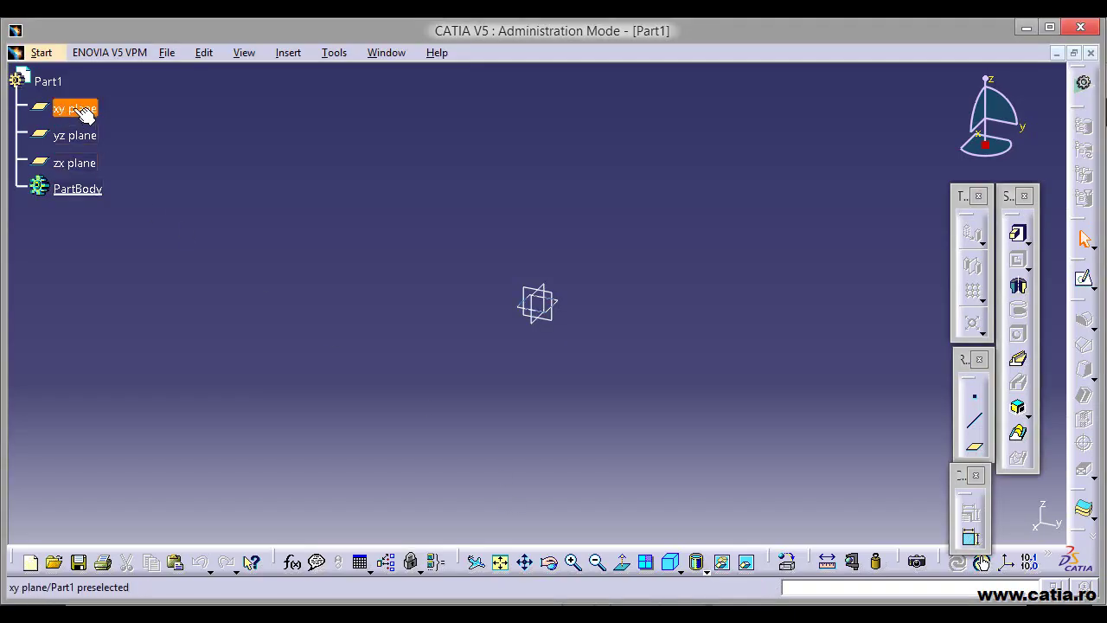
- Draw a circle centred on the origin in a new sketch on the xy plane
{"action": "left_click", "coordinate": [75, 109]}
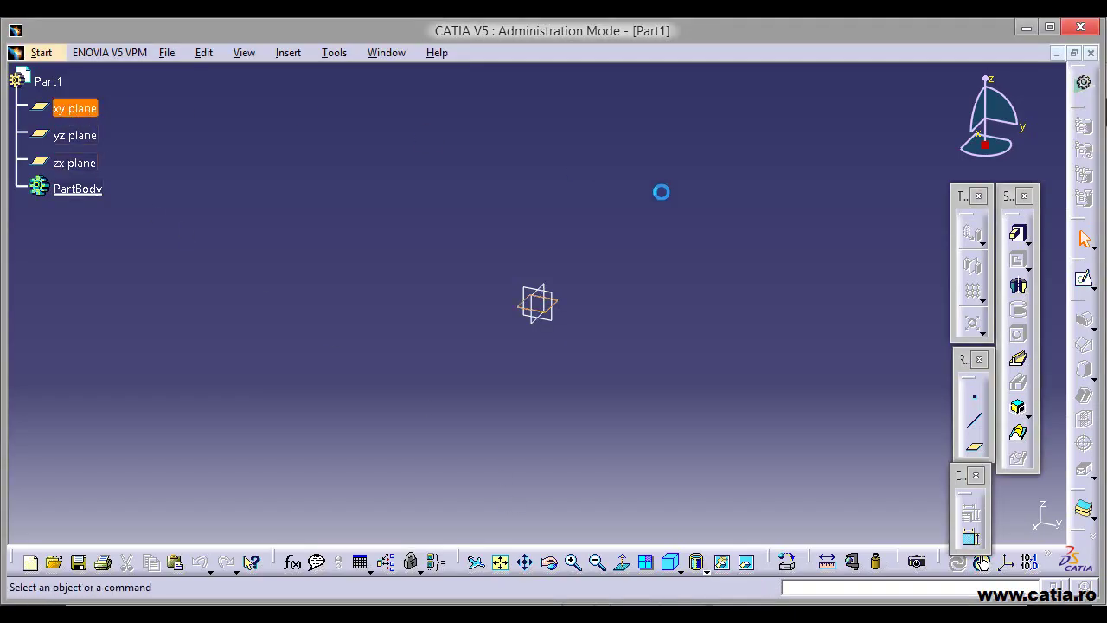
{"action": "left_click", "coordinate": [1086, 286]}
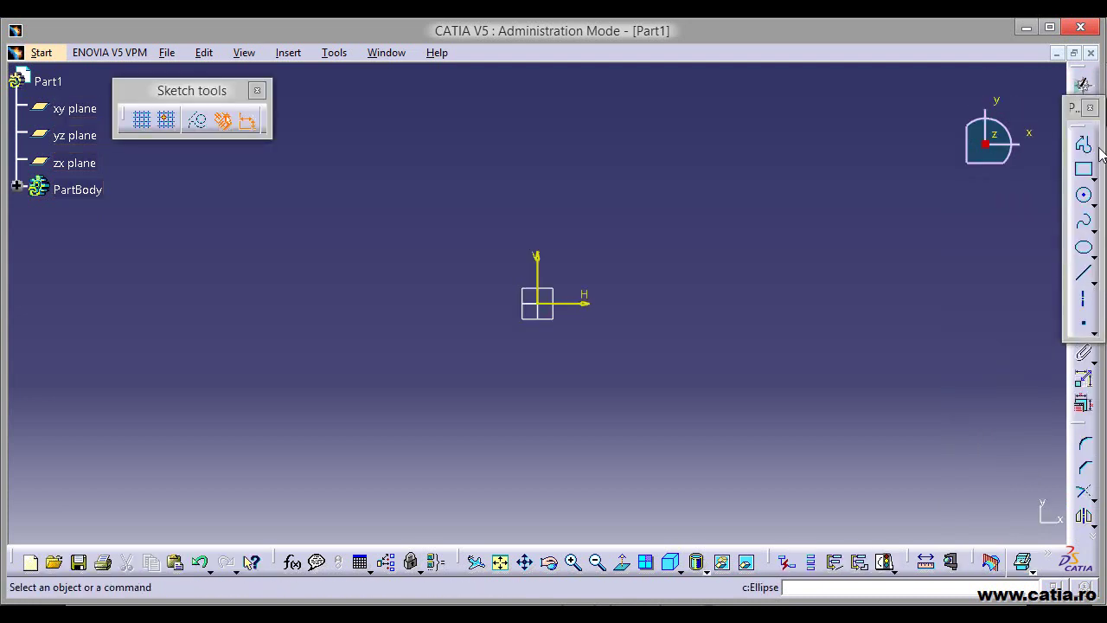
{"action": "left_click_drag", "start_coordinate": [1074, 113], "coordinate": [977, 212]}
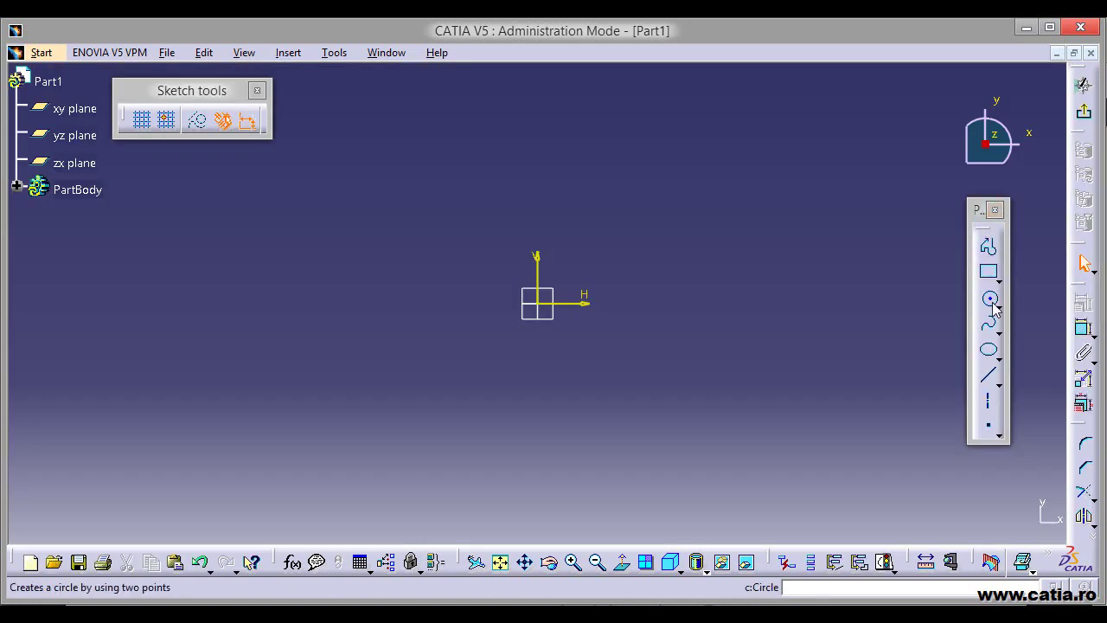
{"action": "key", "text": "Return"}
{"action": "left_click", "coordinate": [537, 302]}
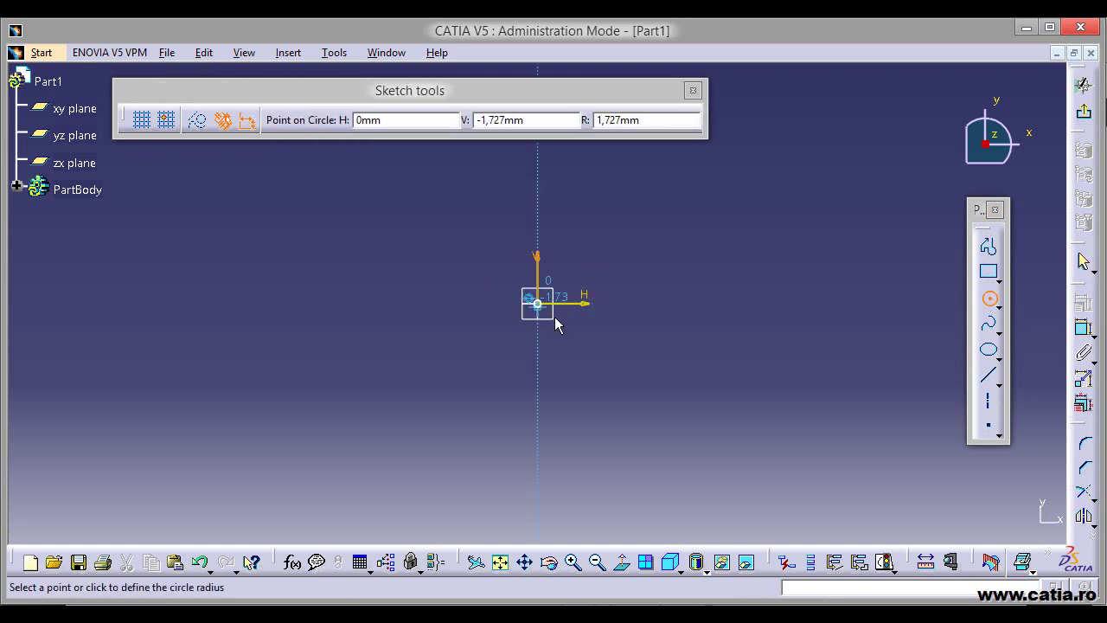
{"action": "left_click", "coordinate": [603, 358]}
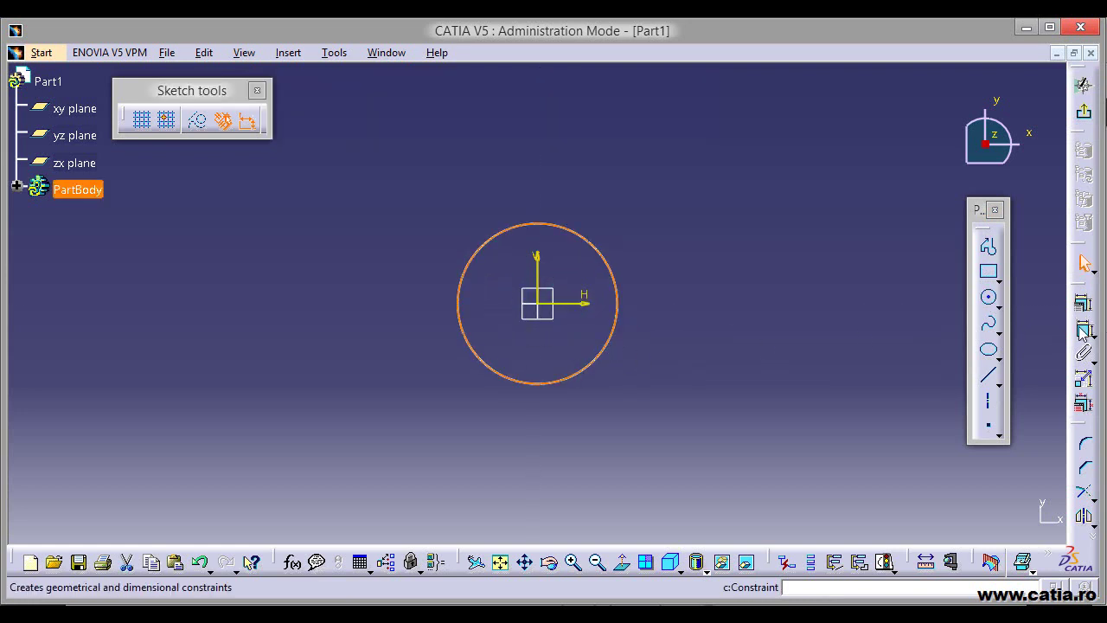
- Constrain the circle's diameter to 50 mm, show the grid, and exit the sketch
{"action": "left_click", "coordinate": [1083, 327]}
{"action": "left_click", "coordinate": [662, 260]}
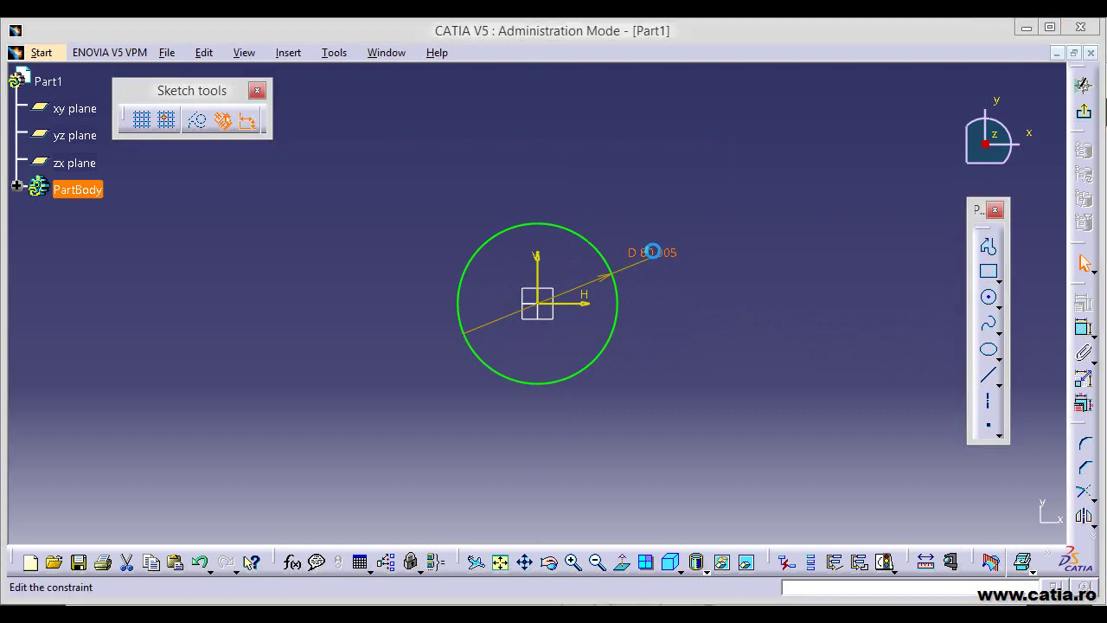
{"action": "double_click", "coordinate": [653, 251]}
{"action": "type", "text": "50"}
{"action": "key", "text": "Return"}
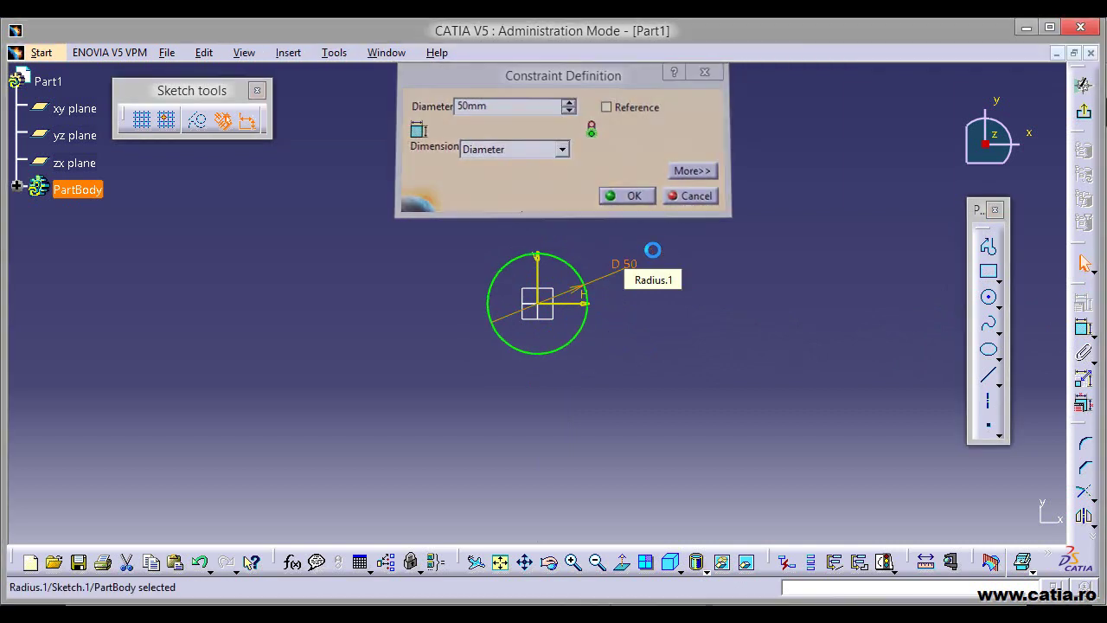
{"action": "middle_click_drag", "start_coordinate": [631, 309], "coordinate": [631, 277]}
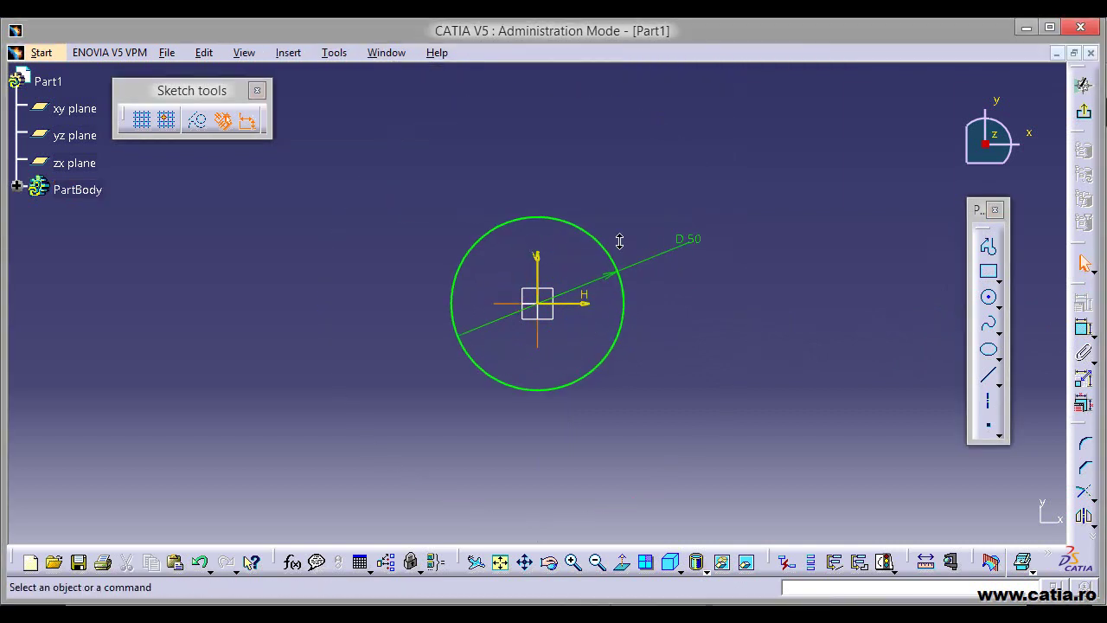
{"action": "left_click", "coordinate": [141, 129]}
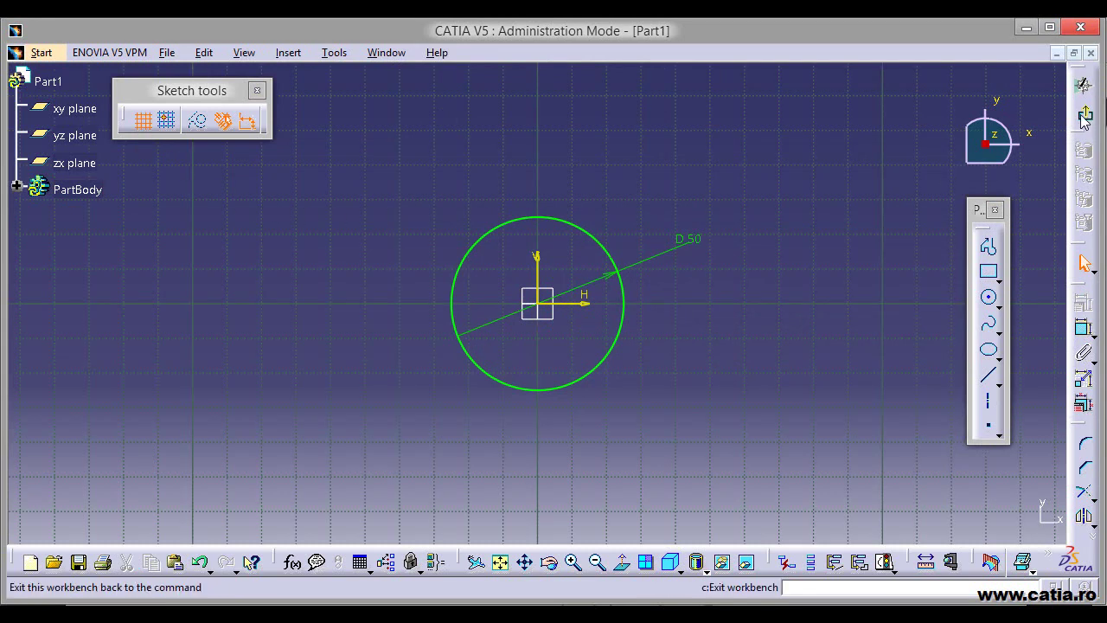
{"action": "left_click", "coordinate": [1083, 84]}
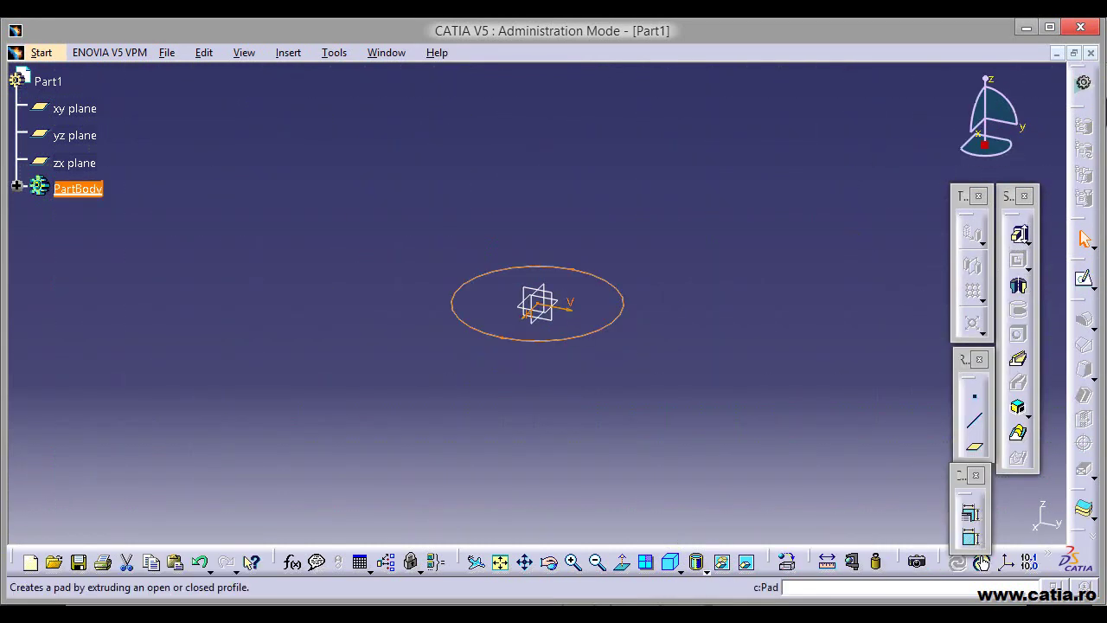
- Pad the circle sketch 30 mm to form the base cylinder
{"action": "left_click", "coordinate": [1018, 234]}
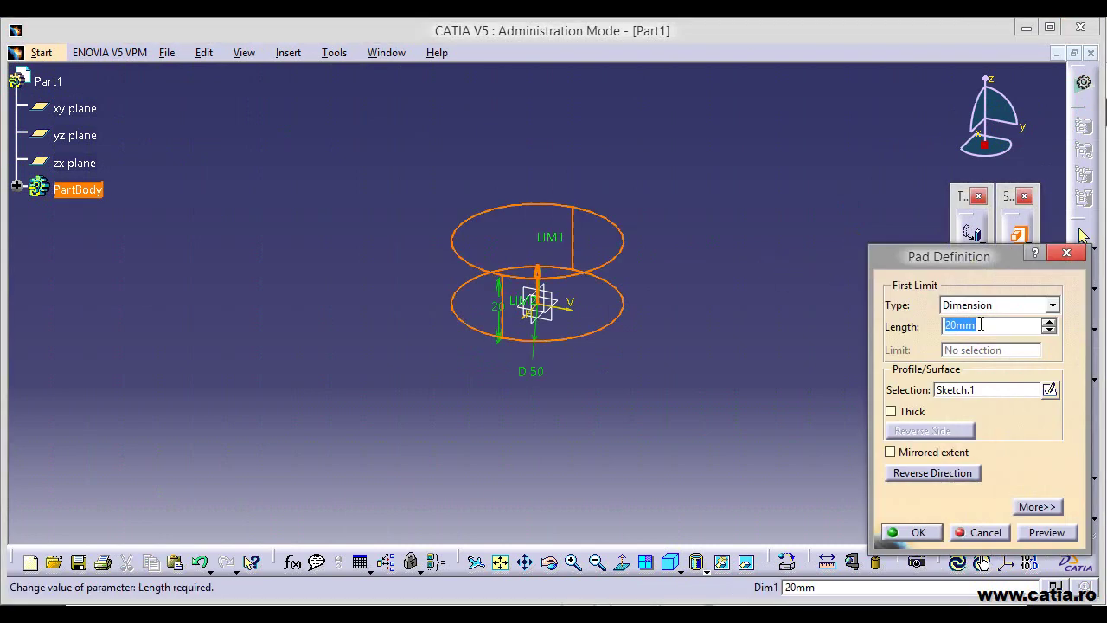
{"action": "type", "text": "30"}
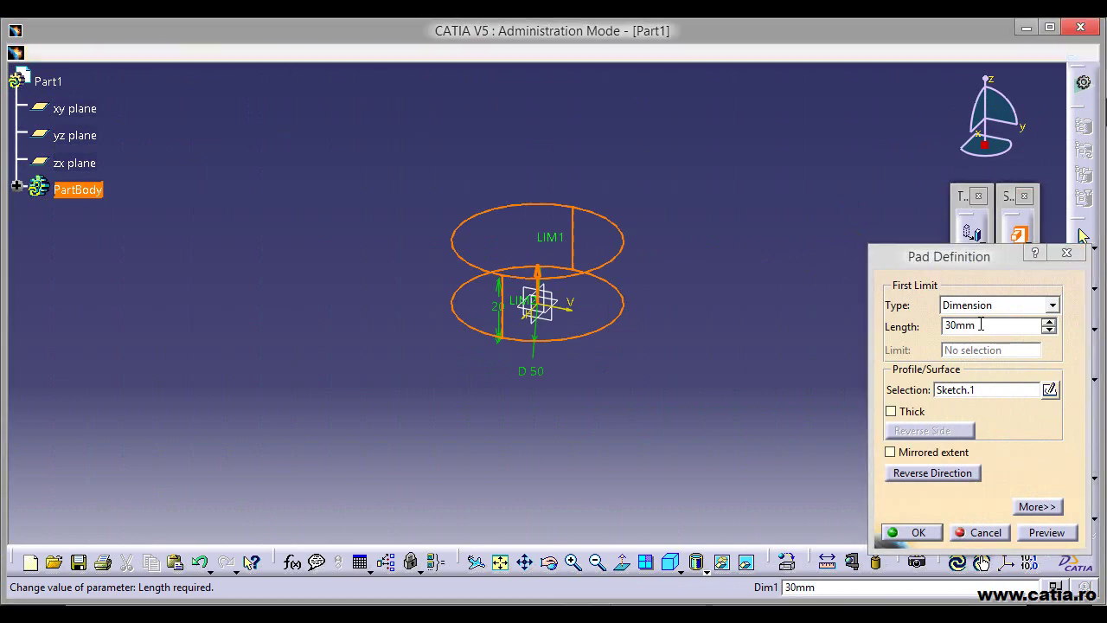
{"action": "left_click", "coordinate": [911, 532]}
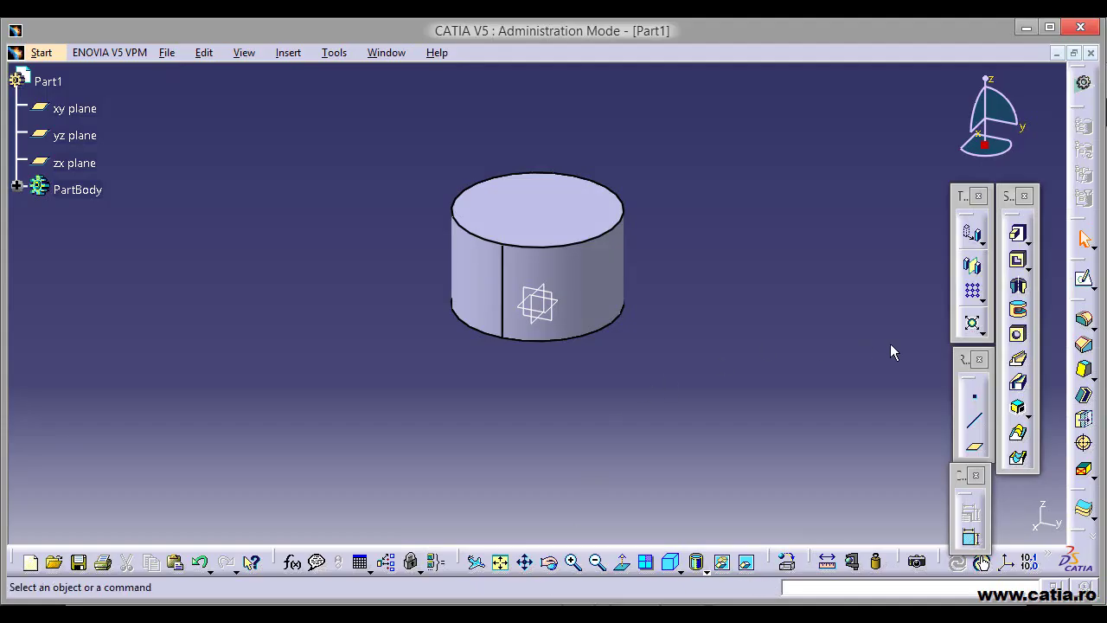
- Chamfer the cylinder's top edge with a 70° angle and (50-36)/2 = 7 mm length
{"action": "left_click", "coordinate": [1084, 345]}
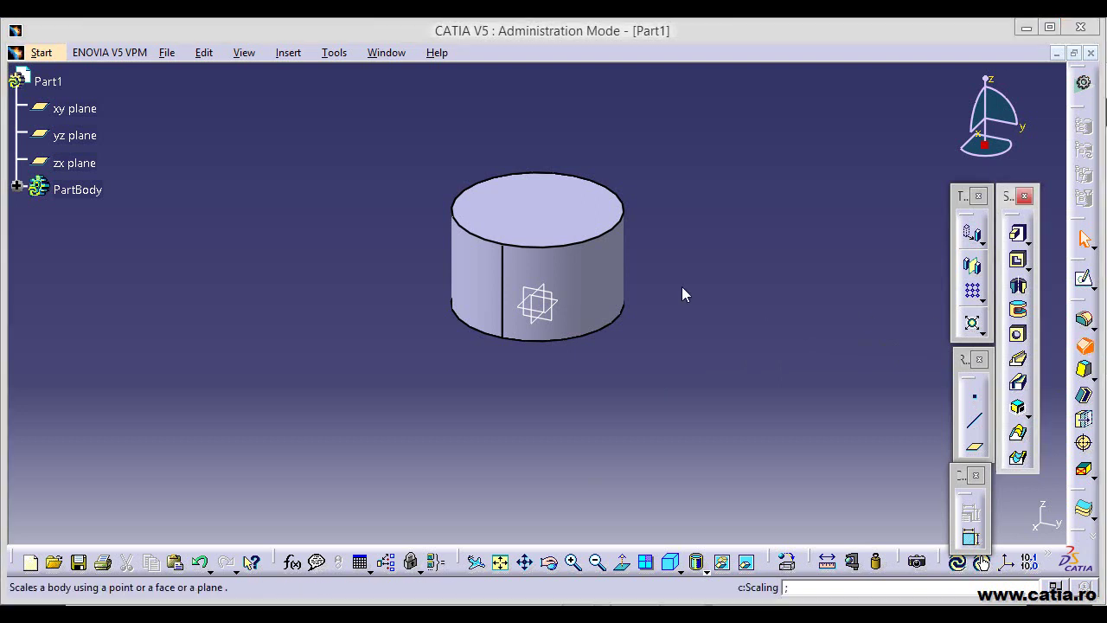
{"action": "left_click", "coordinate": [608, 231]}
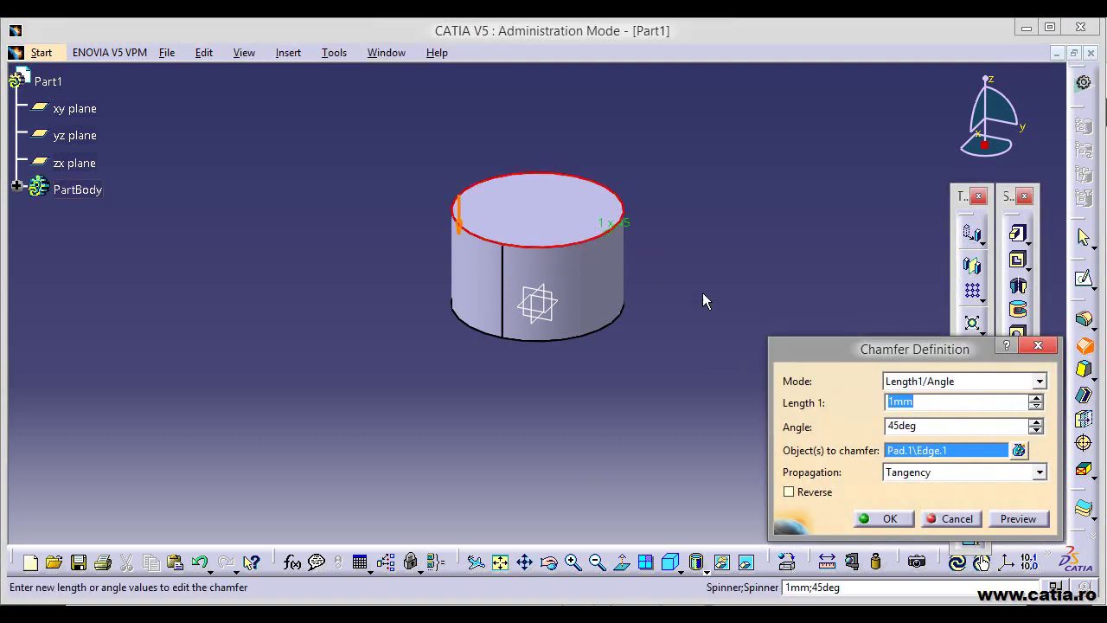
{"action": "left_click_drag", "start_coordinate": [853, 354], "coordinate": [695, 195]}
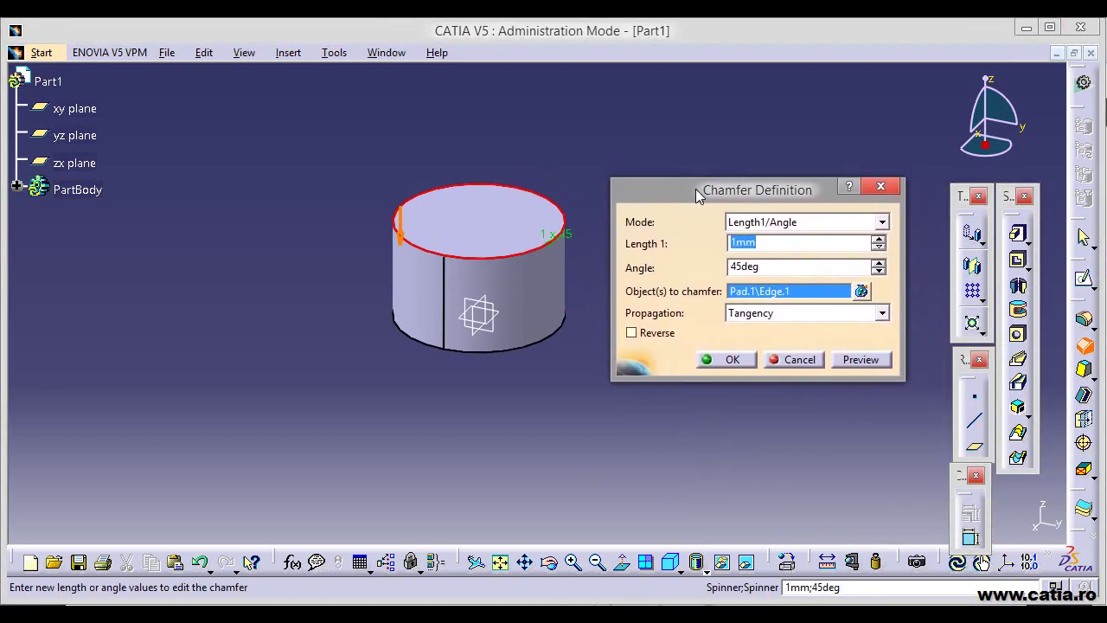
{"action": "left_click", "coordinate": [779, 270]}
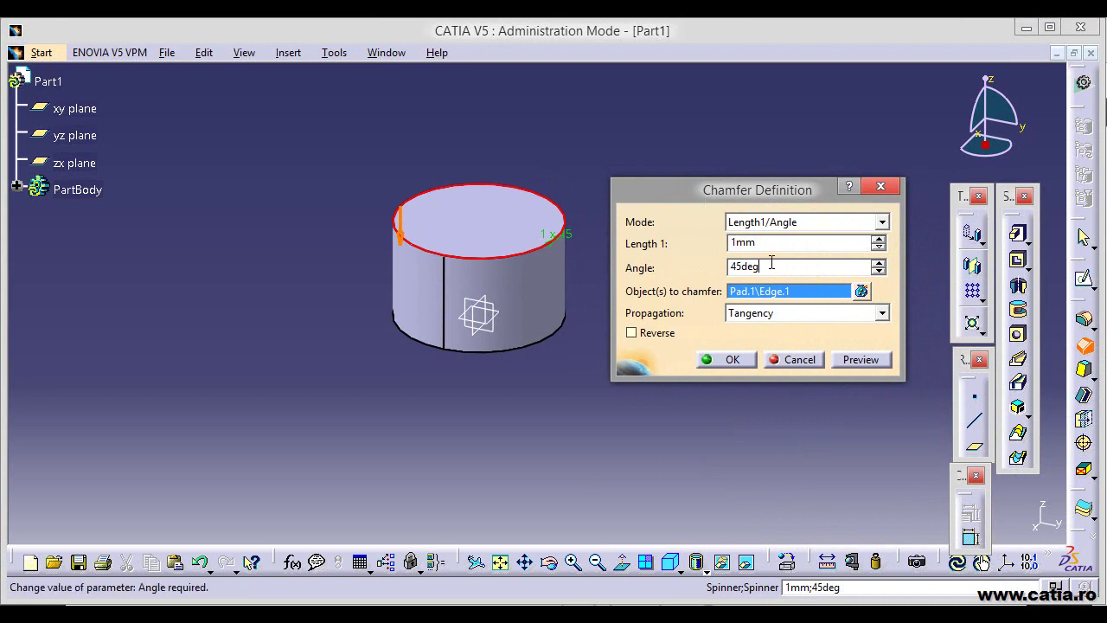
{"action": "left_click_drag", "start_coordinate": [771, 263], "coordinate": [711, 263]}
{"action": "type", "text": "70"}
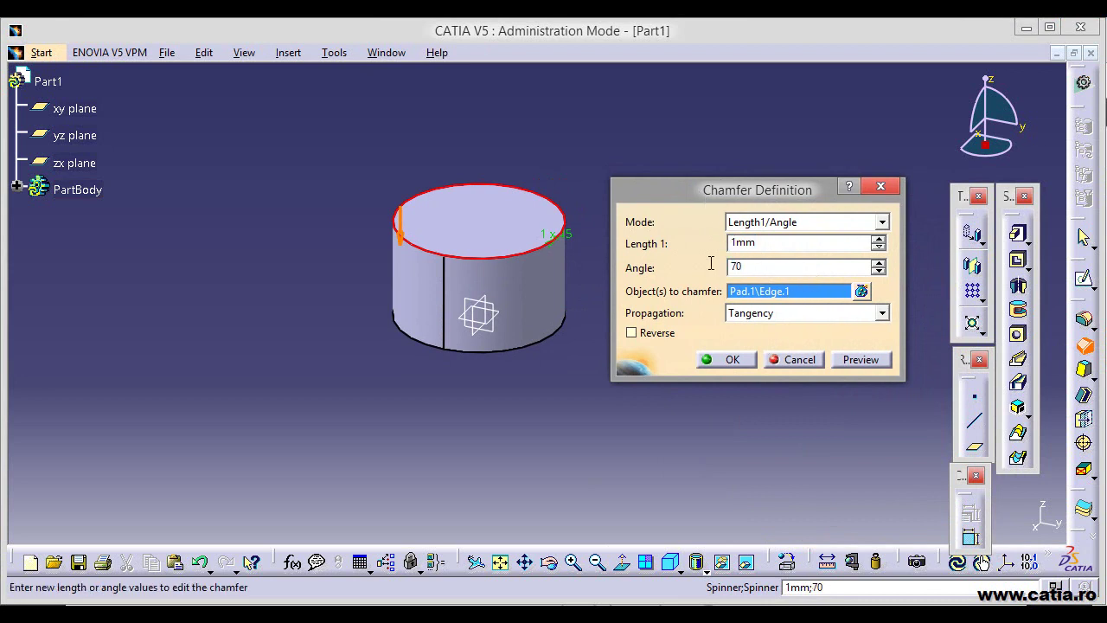
{"action": "left_click", "coordinate": [803, 245]}
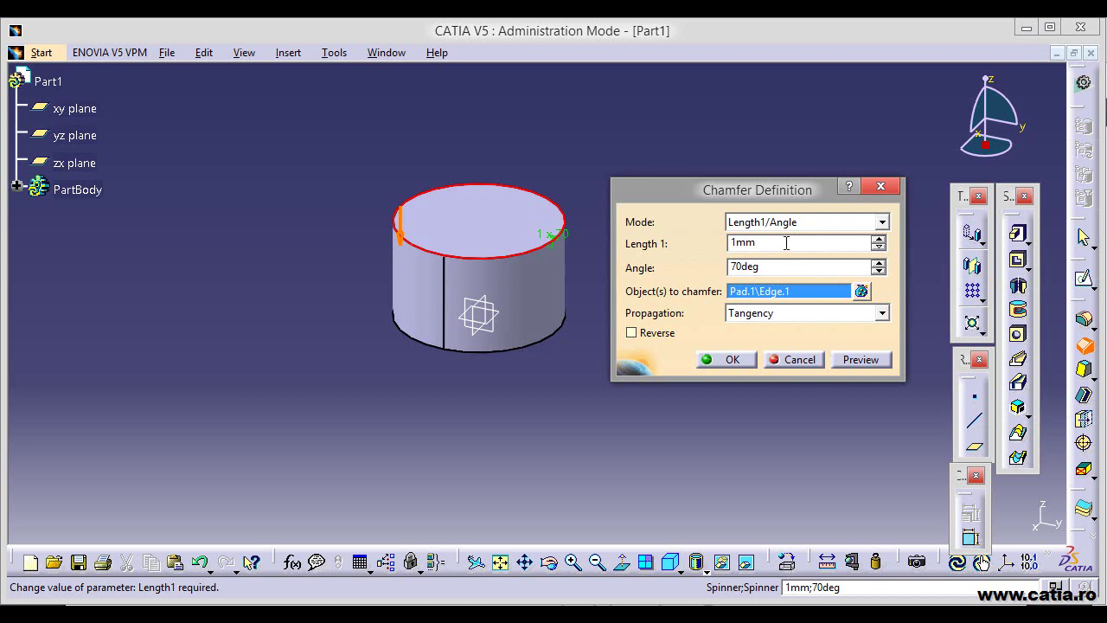
{"action": "left_click_drag", "start_coordinate": [783, 249], "coordinate": [684, 246]}
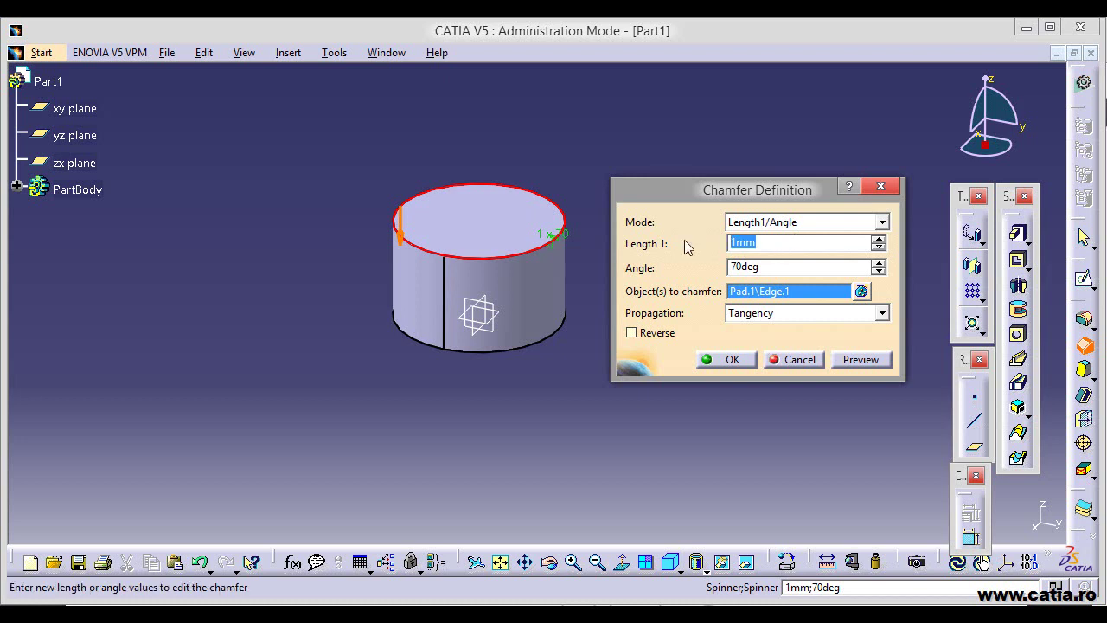
{"action": "type", "text": "(5"}
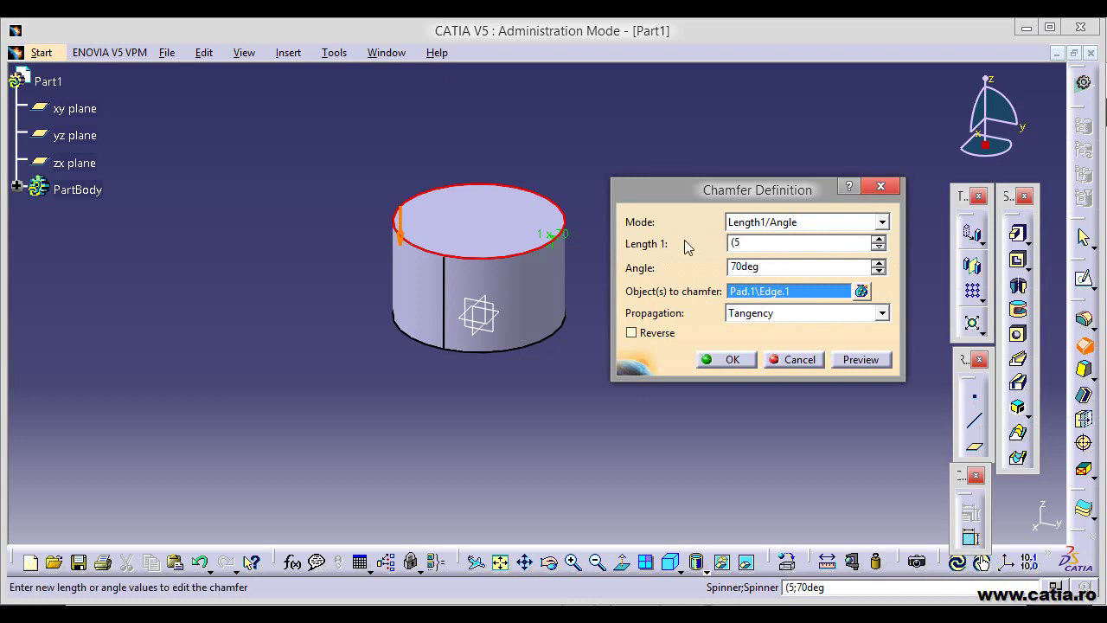
{"action": "type", "text": "0-"}
{"action": "type", "text": "36"}
{"action": "type", "text": ")/2"}
- Reverse the chamfer direction, preview it, and apply the 7 mm × 70° chamfer
{"action": "left_click", "coordinate": [860, 361]}
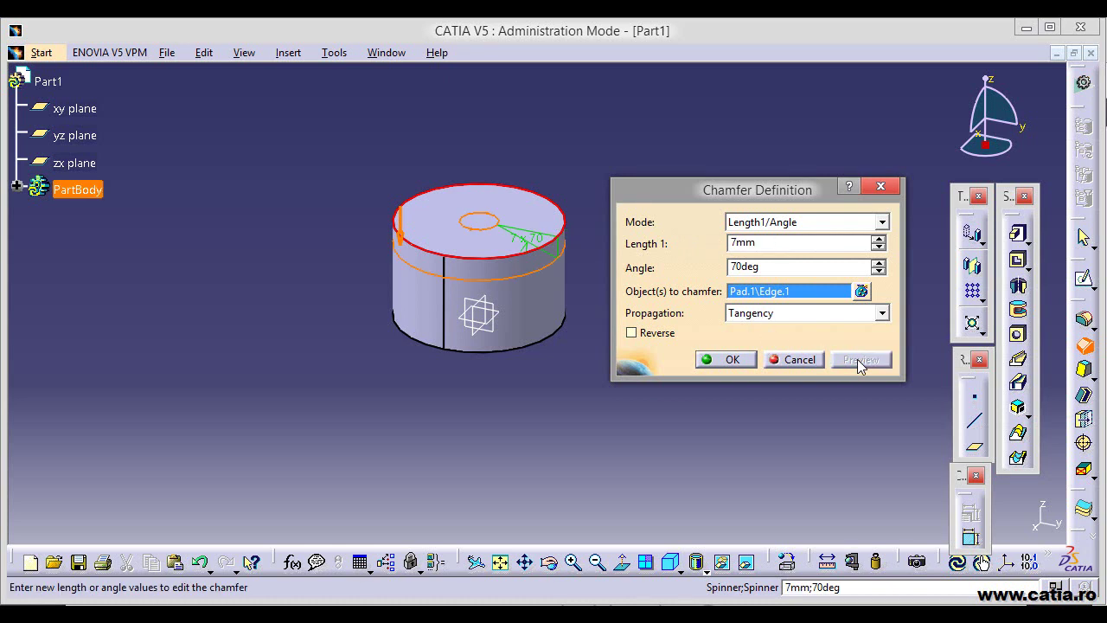
{"action": "left_click", "coordinate": [400, 229]}
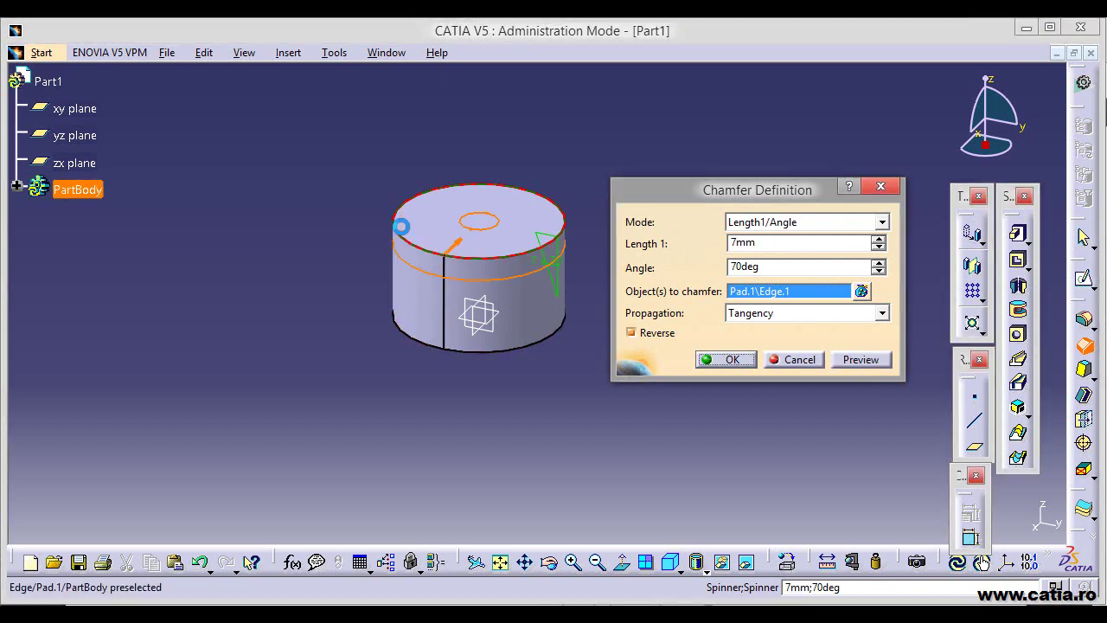
{"action": "left_click", "coordinate": [858, 367]}
{"action": "left_click", "coordinate": [732, 361]}
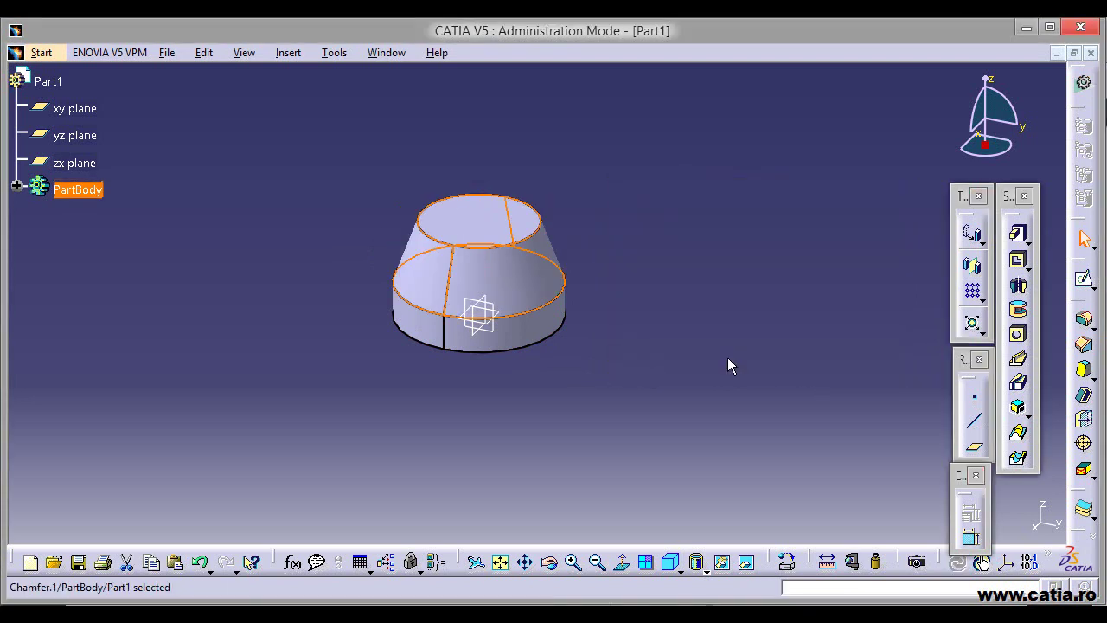
- Orbit the tapered part to another side and select the zx plane
{"action": "mouse_move", "coordinate": [337, 341]}
{"action": "middle_mouse_down"}
{"action": "mouse_move", "coordinate": [583, 389]}
{"action": "mouse_move", "coordinate": [799, 354]}
{"action": "mouse_move", "coordinate": [349, 375]}
{"action": "mouse_move", "coordinate": [465, 366]}
{"action": "mouse_move", "coordinate": [563, 287]}
{"action": "mouse_move", "coordinate": [554, 165]}
{"action": "mouse_move", "coordinate": [601, 366]}
{"action": "mouse_move", "coordinate": [663, 386]}
{"action": "middle_mouse_up"}
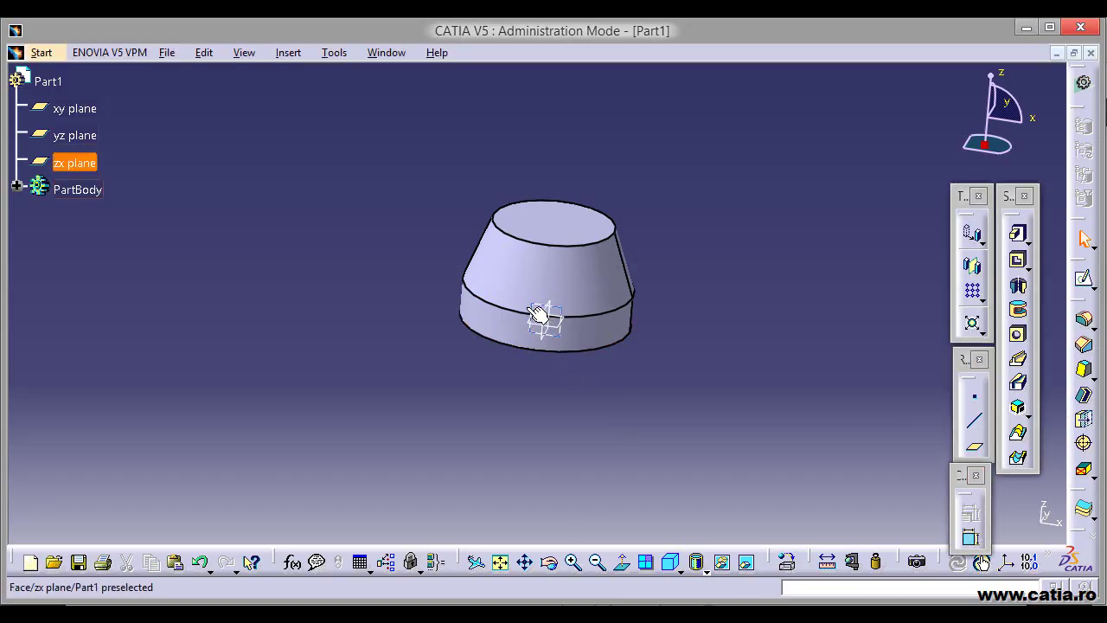
{"action": "left_click", "coordinate": [543, 317]}
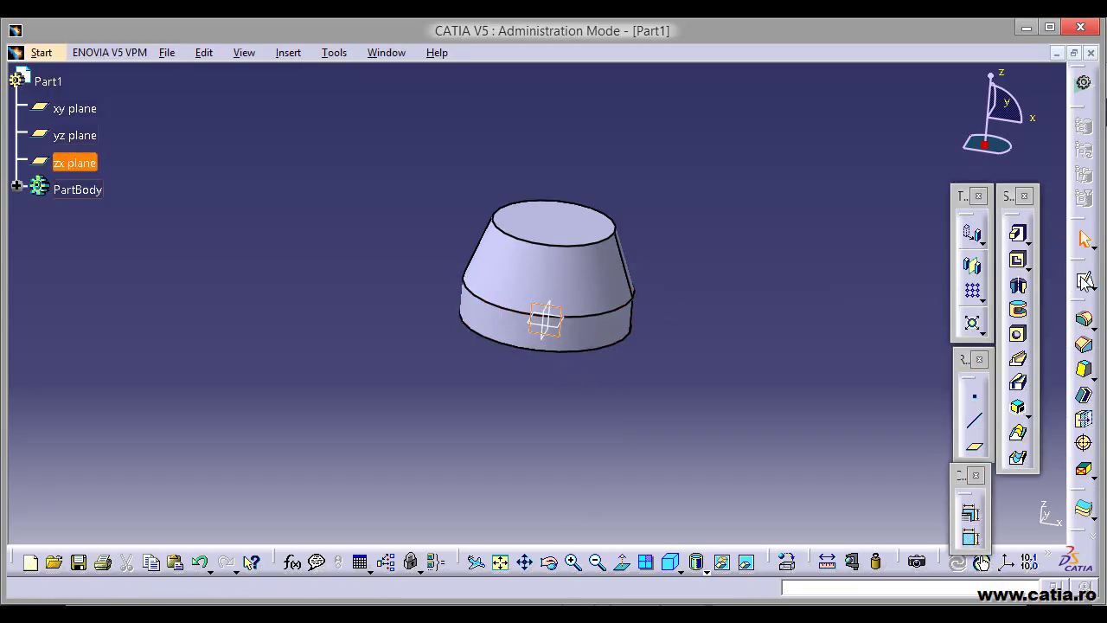
- Sketch a point on the zx plane coincident with the cone's top edge
{"action": "left_click", "coordinate": [982, 564]}
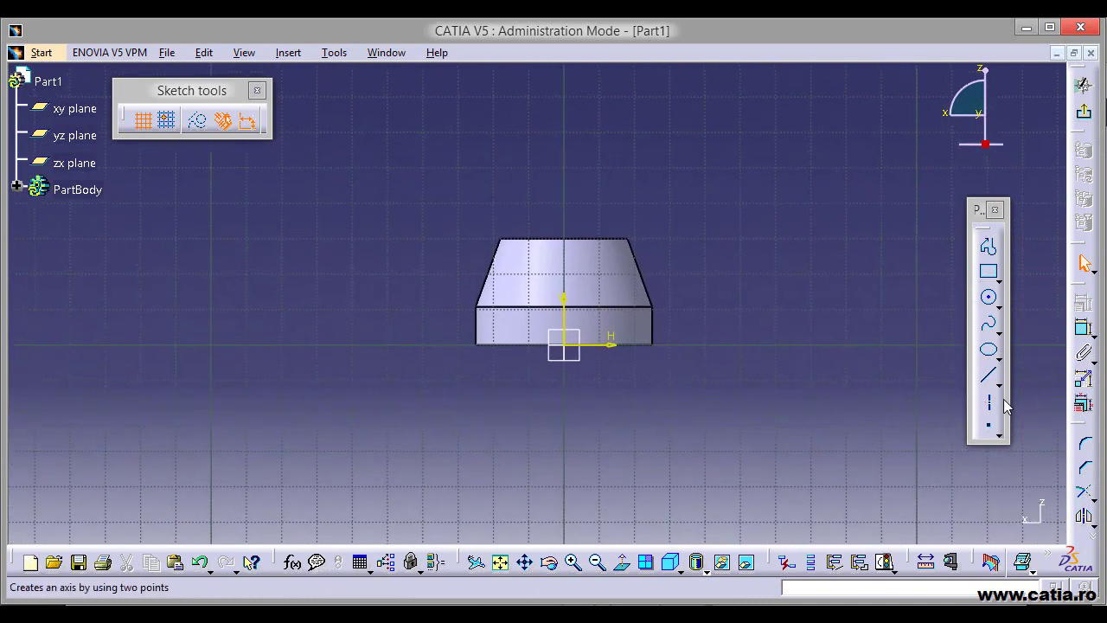
{"action": "left_click", "coordinate": [989, 425]}
{"action": "left_click", "coordinate": [524, 207]}
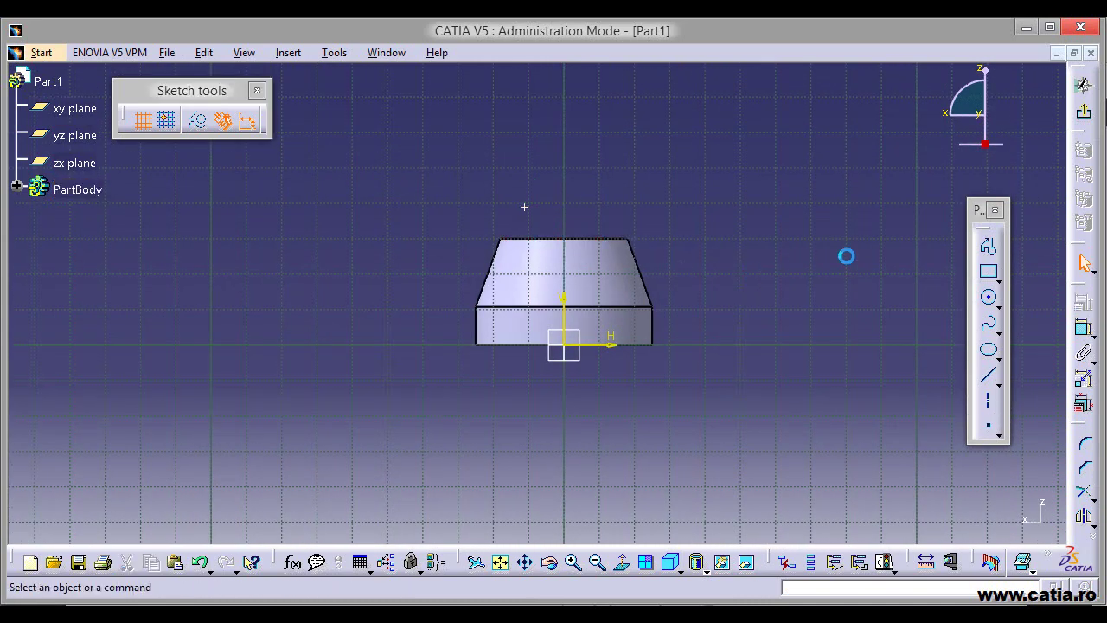
{"action": "left_click", "coordinate": [1083, 327]}
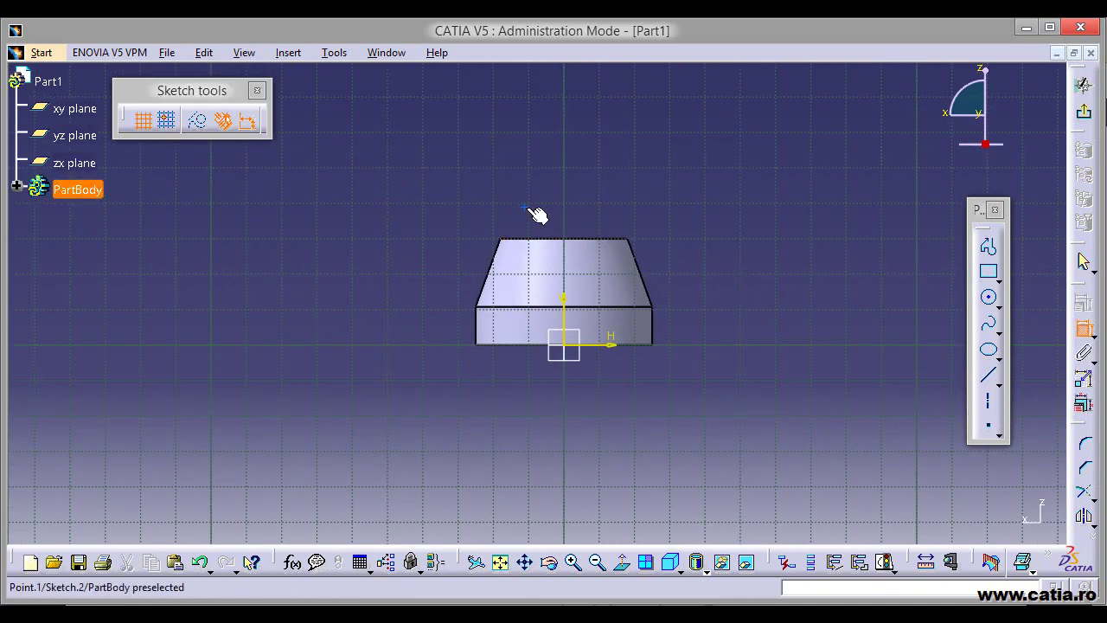
{"action": "left_click", "coordinate": [525, 207]}
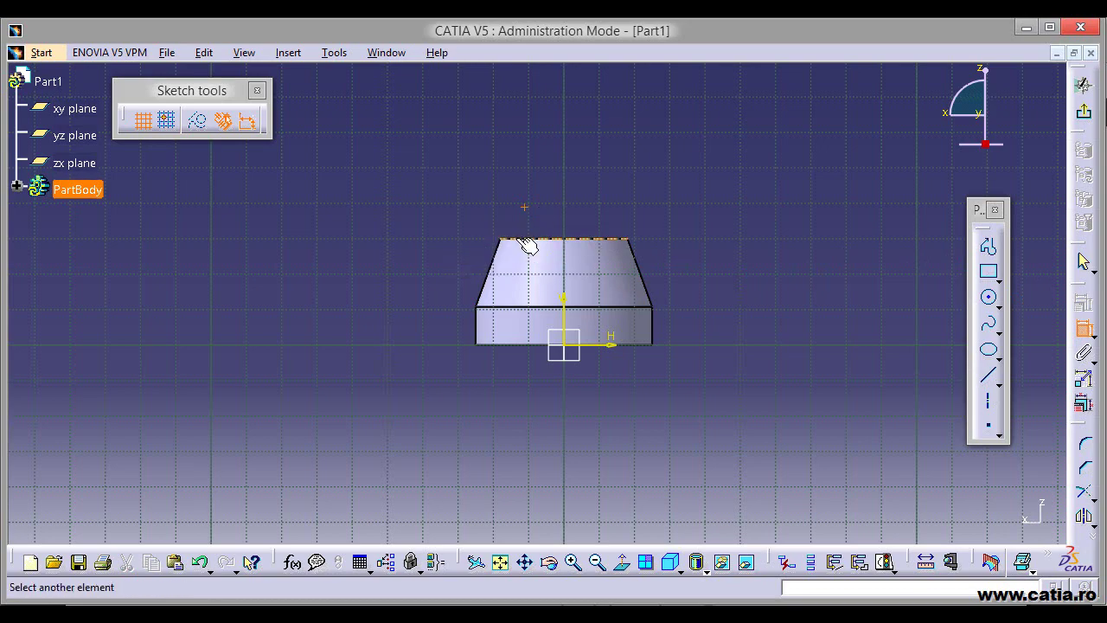
{"action": "left_click", "coordinate": [528, 246]}
{"action": "right_click", "coordinate": [446, 222]}
{"action": "left_click", "coordinate": [514, 299]}
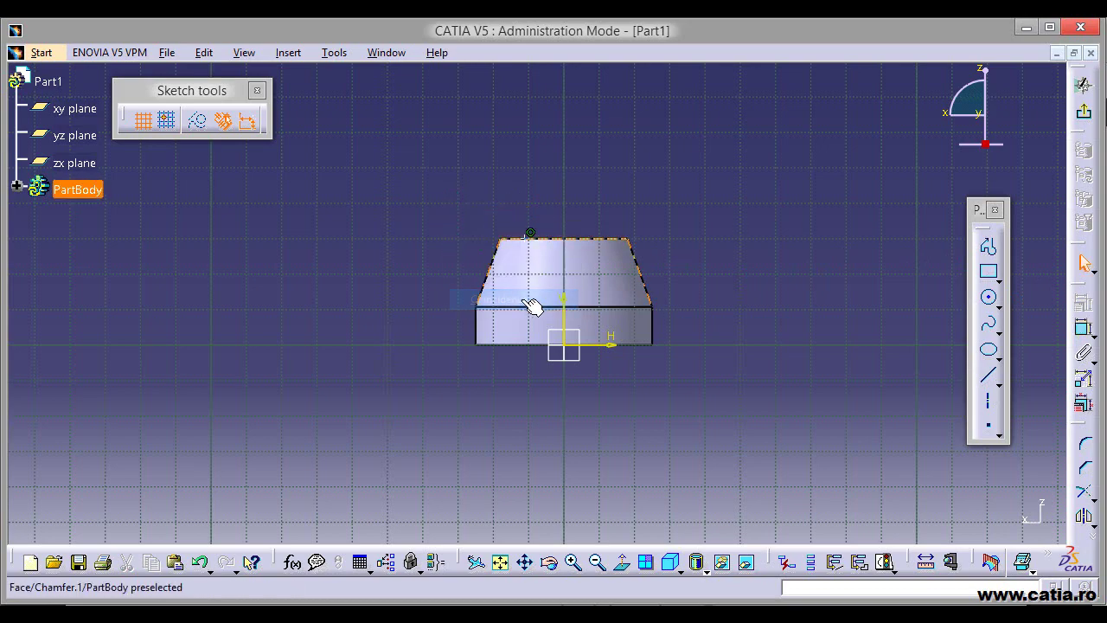
- Dimension the point 18 mm from the vertical axis
{"action": "middle_click_drag", "start_coordinate": [448, 272], "coordinate": [534, 217]}
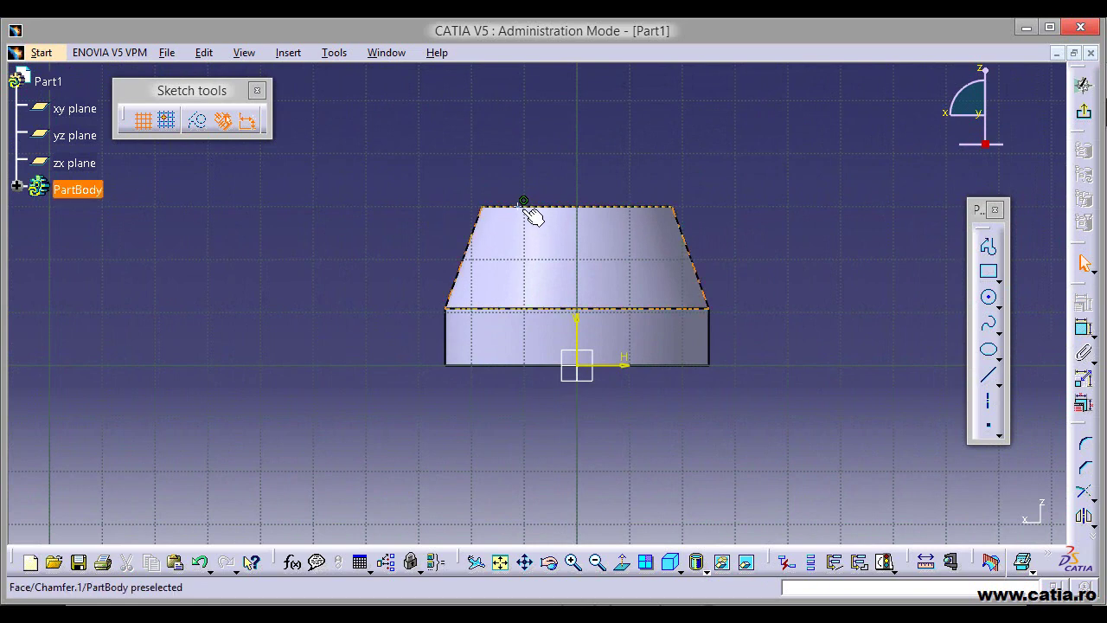
{"action": "left_click", "coordinate": [489, 208]}
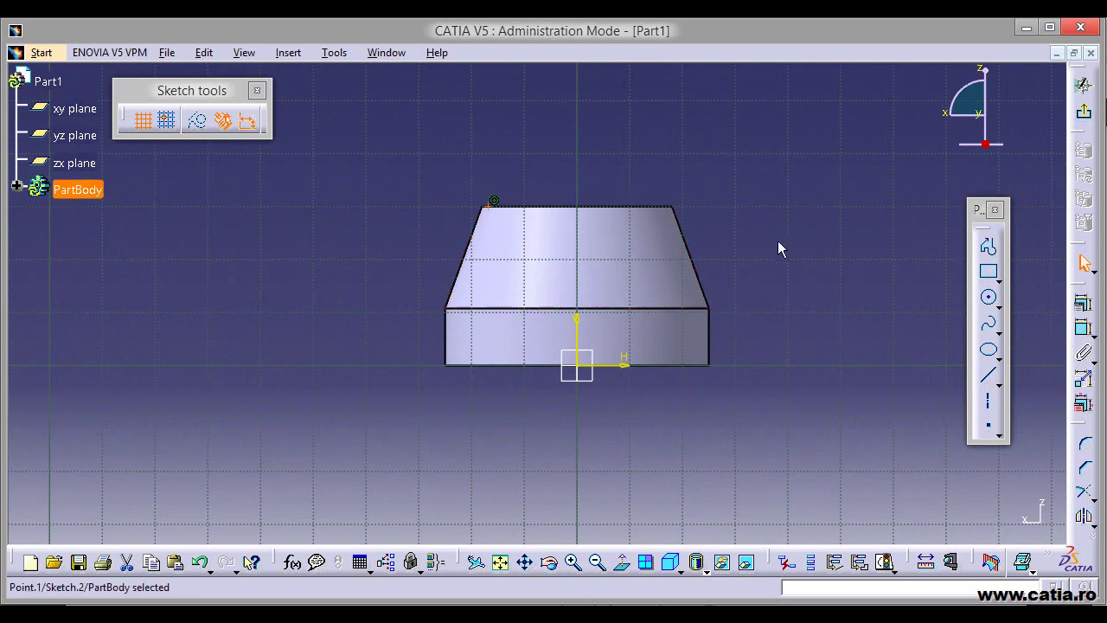
{"action": "left_click", "coordinate": [1083, 329]}
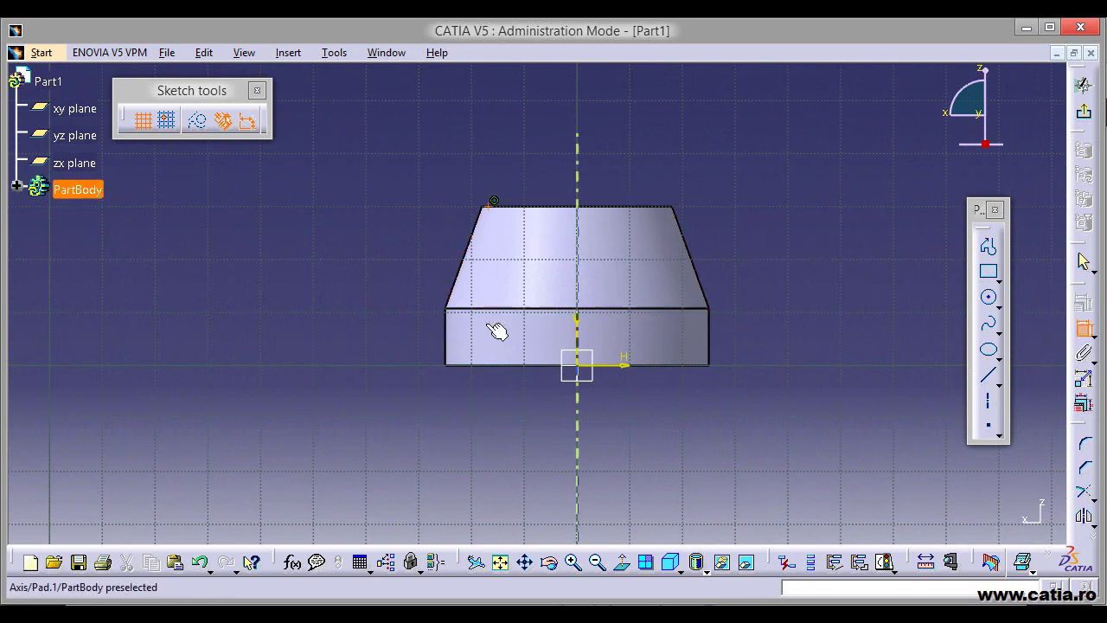
{"action": "left_click", "coordinate": [577, 318]}
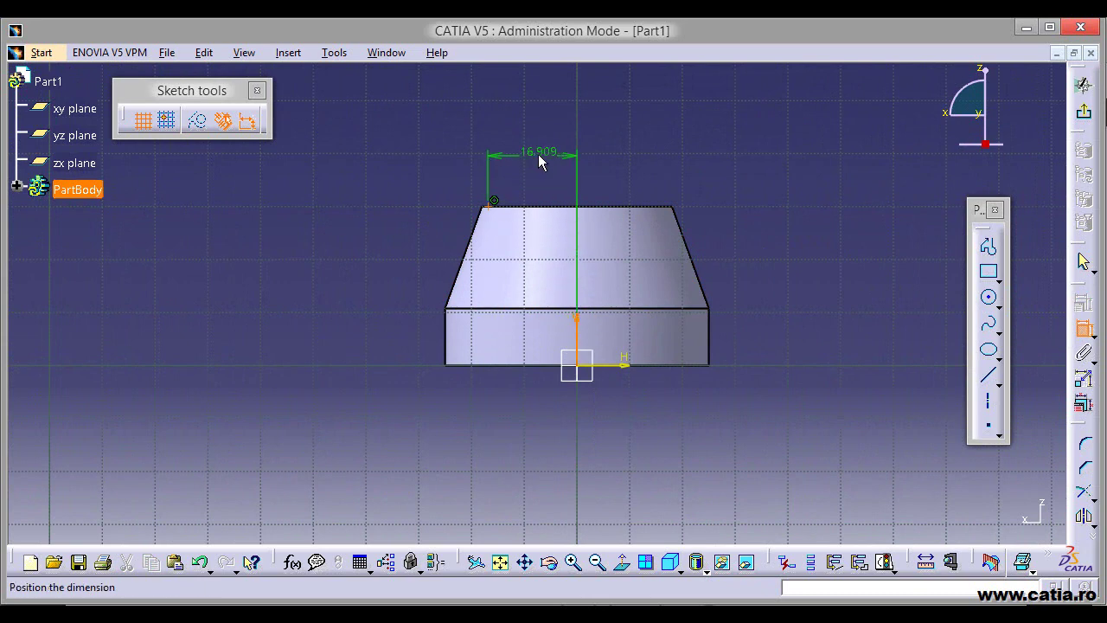
{"action": "left_click", "coordinate": [552, 154]}
{"action": "double_click", "coordinate": [553, 156]}
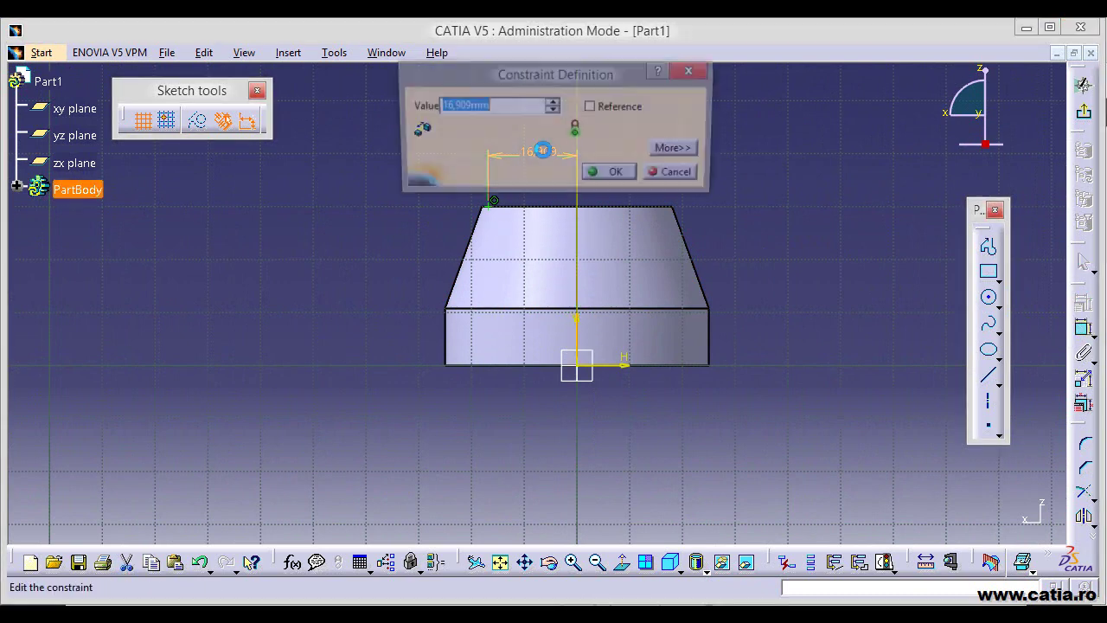
{"action": "mouse_move", "coordinate": [572, 78]}
{"action": "left_mouse_down"}
{"action": "mouse_move", "coordinate": [625, 93]}
{"action": "mouse_move", "coordinate": [808, 96]}
{"action": "left_mouse_up"}
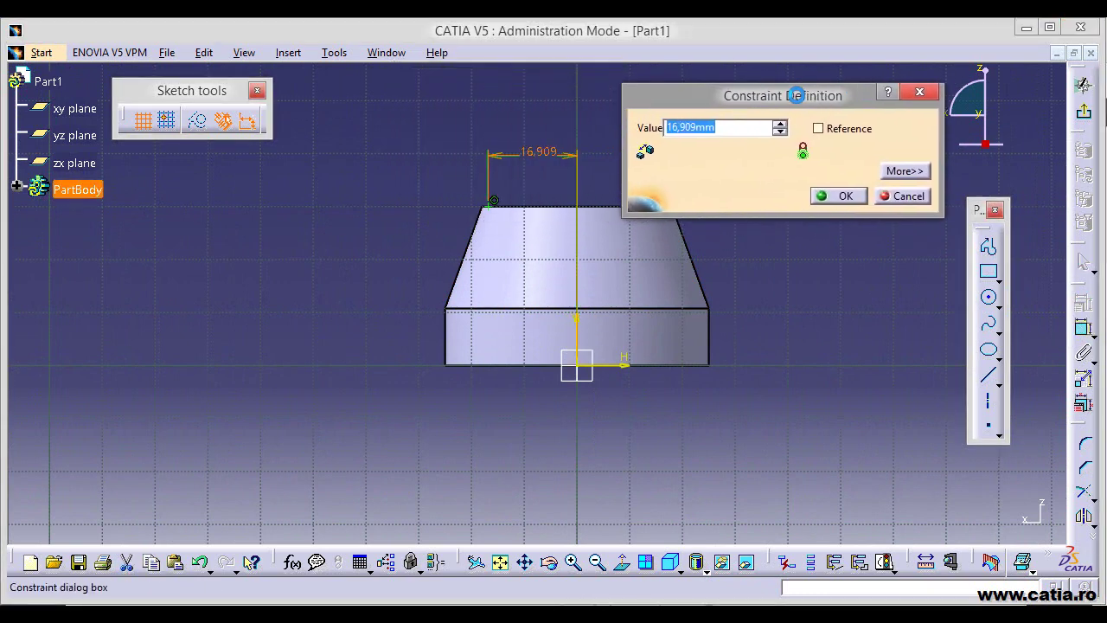
{"action": "type", "text": "18"}
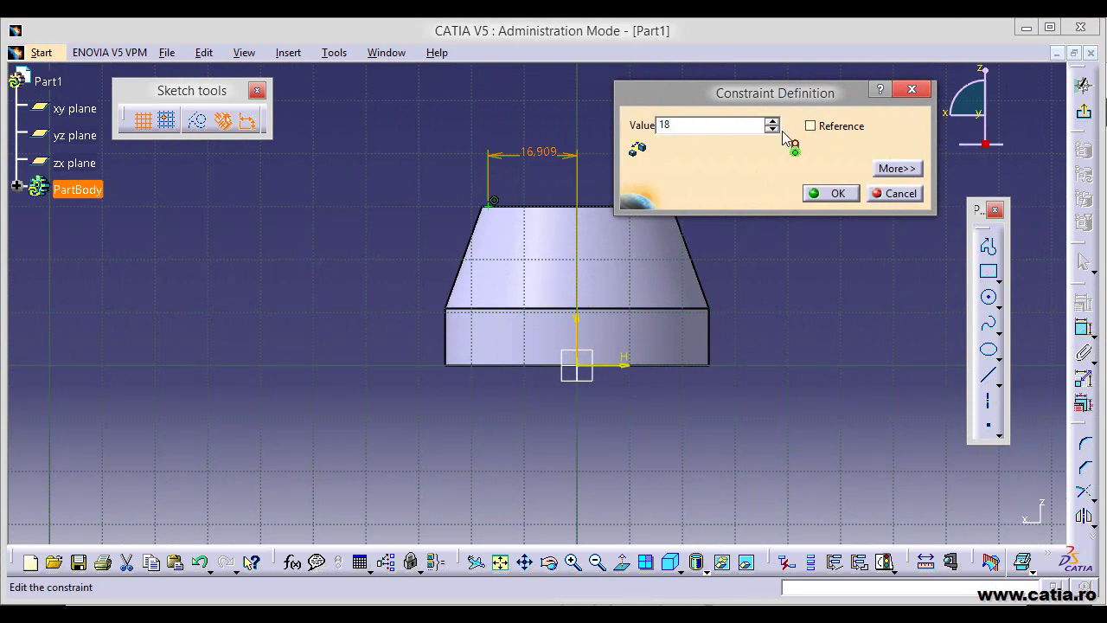
{"action": "left_click", "coordinate": [841, 194]}
- Exit the sketch and locate Sketch.2 in the expanded feature tree
{"action": "left_click", "coordinate": [813, 239]}
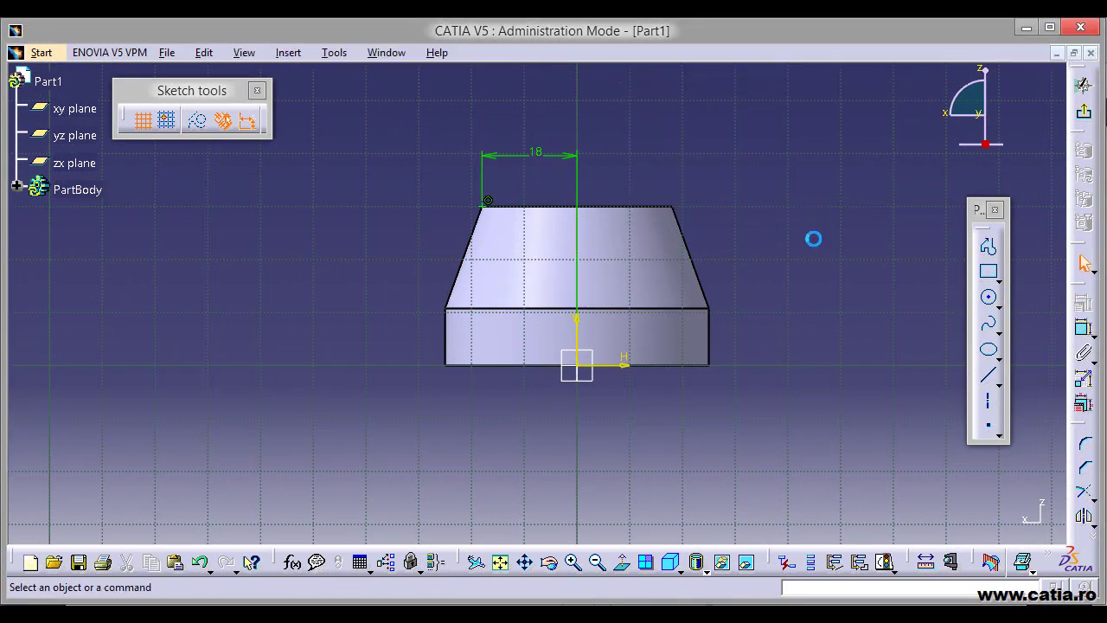
{"action": "left_click", "coordinate": [1084, 111]}
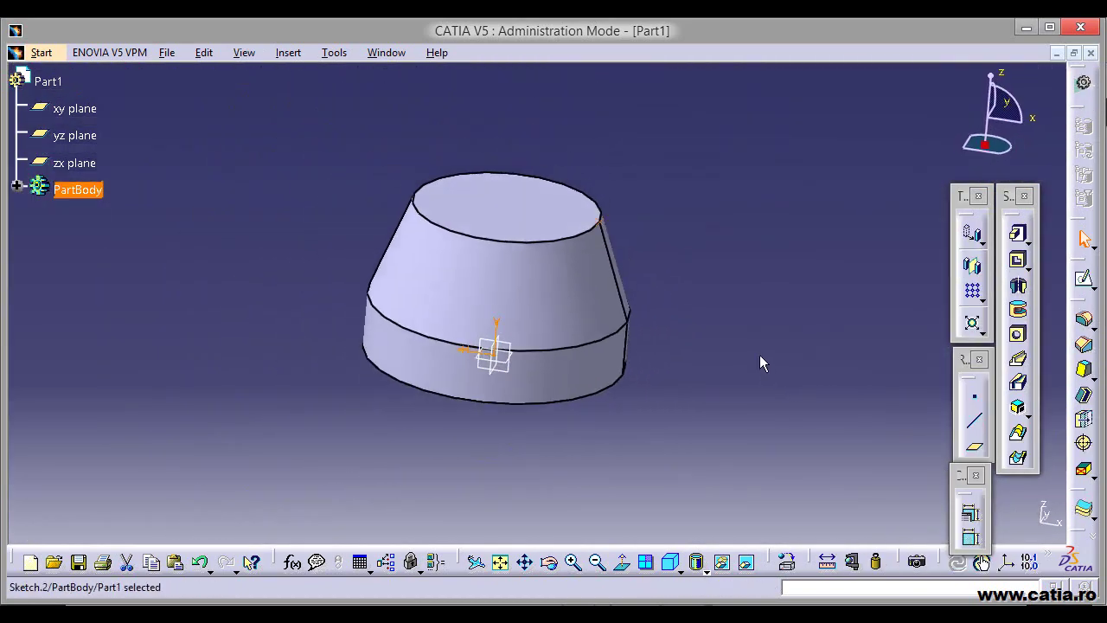
{"action": "left_click", "coordinate": [759, 355]}
{"action": "mouse_move", "coordinate": [780, 295]}
{"action": "middle_mouse_down"}
{"action": "mouse_move", "coordinate": [676, 445]}
{"action": "mouse_move", "coordinate": [663, 378]}
{"action": "middle_mouse_up"}
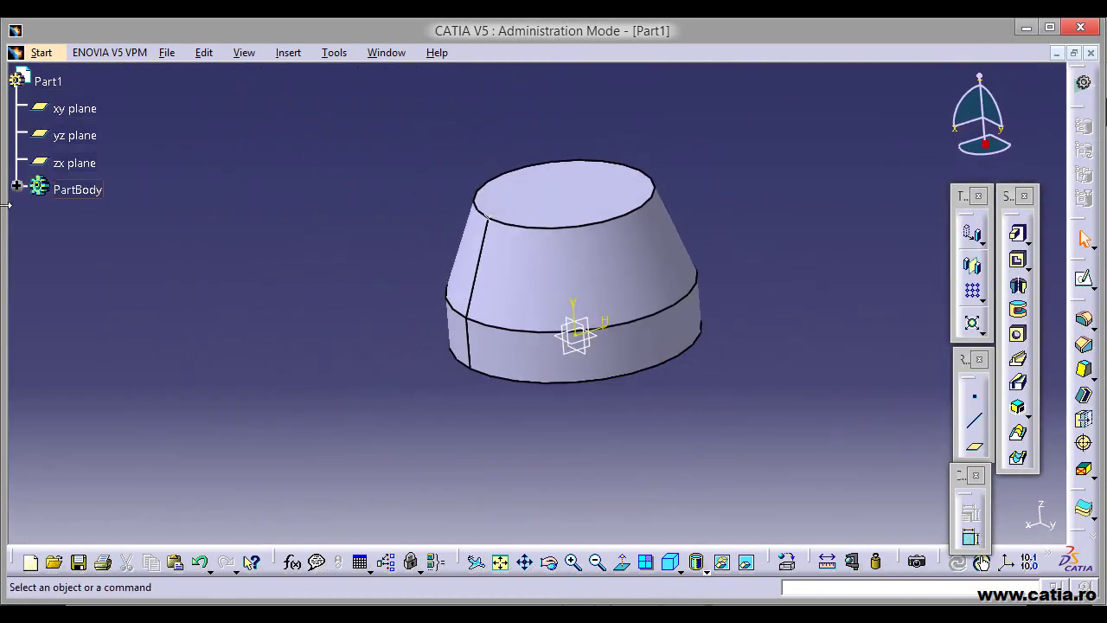
{"action": "left_click", "coordinate": [18, 188]}
{"action": "left_click", "coordinate": [95, 298]}
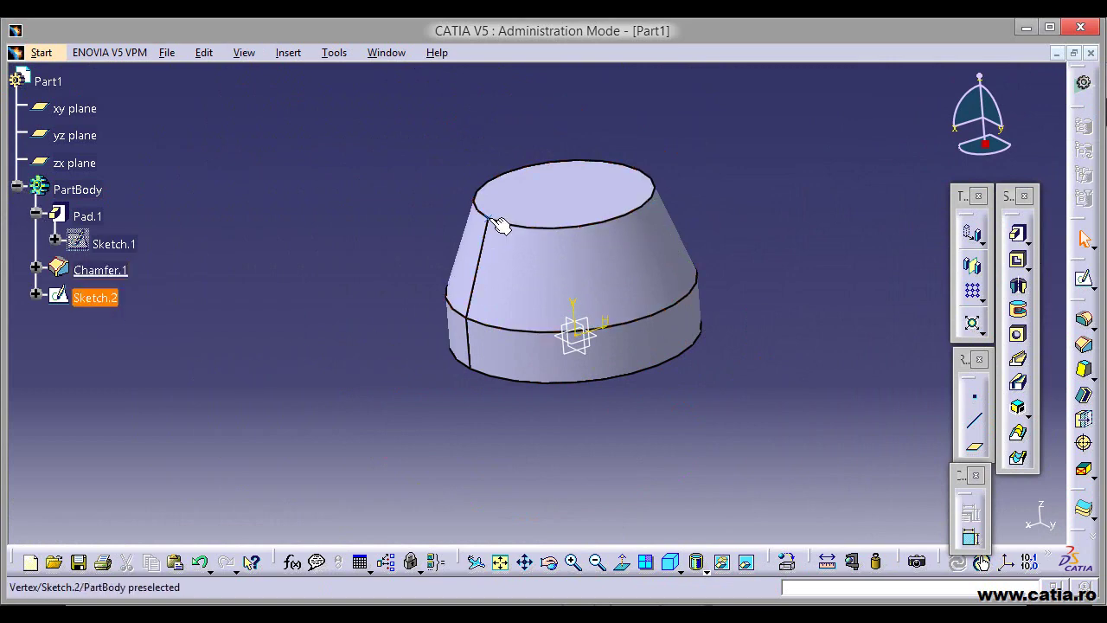
{"action": "left_click", "coordinate": [861, 328]}
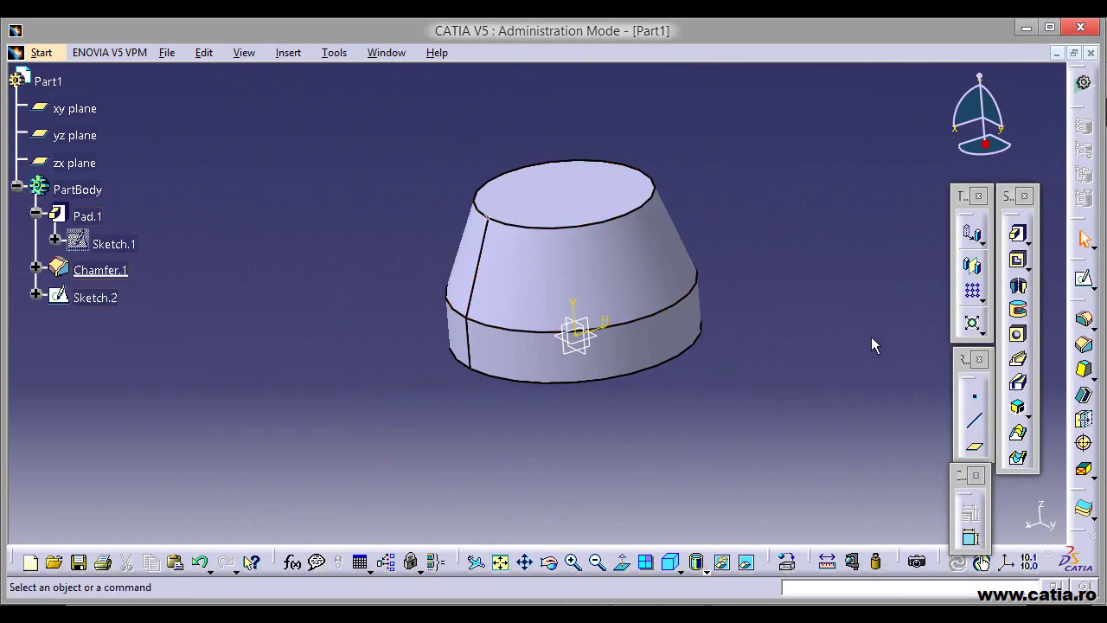
- Create Plane.1 tangent to the cone's conical face at the Sketch.2 point
{"action": "left_click", "coordinate": [978, 450]}
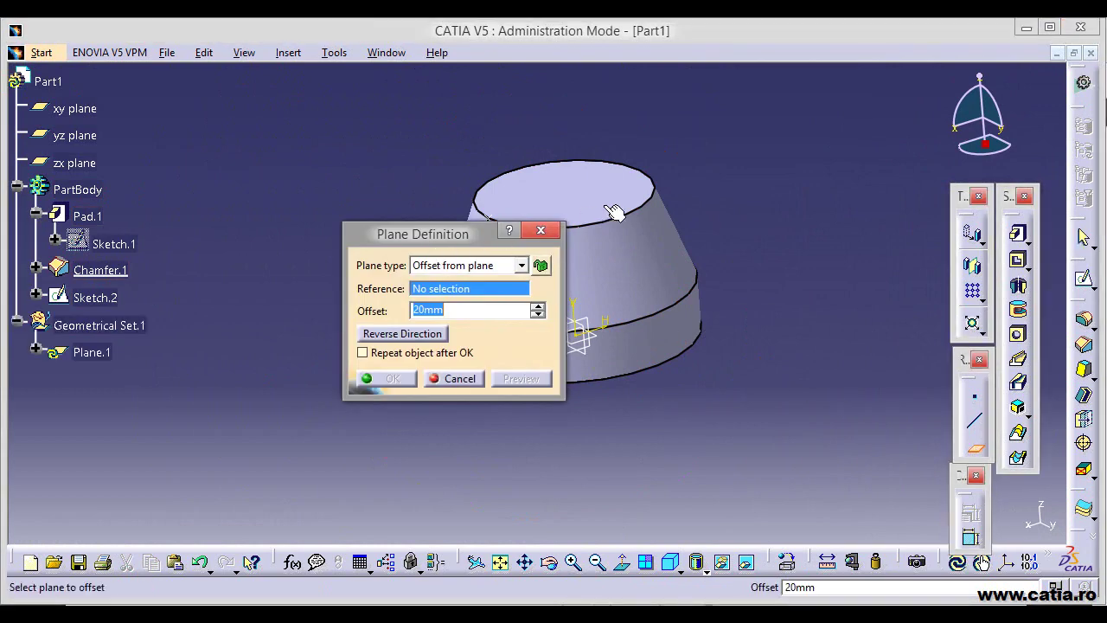
{"action": "left_click_drag", "start_coordinate": [422, 233], "coordinate": [794, 139]}
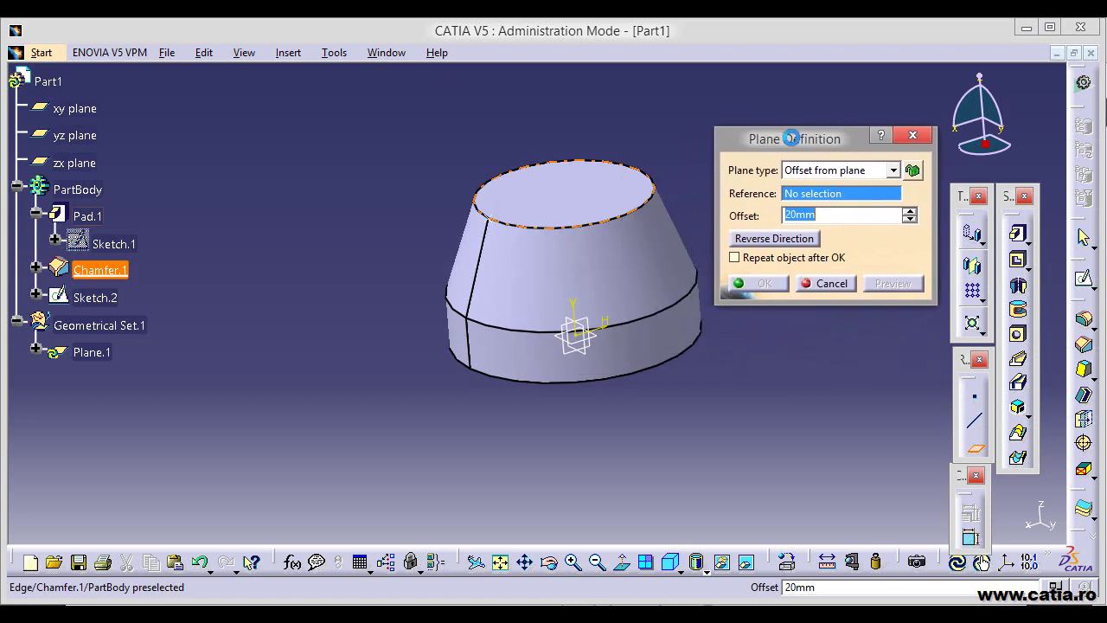
{"action": "left_click", "coordinate": [859, 173]}
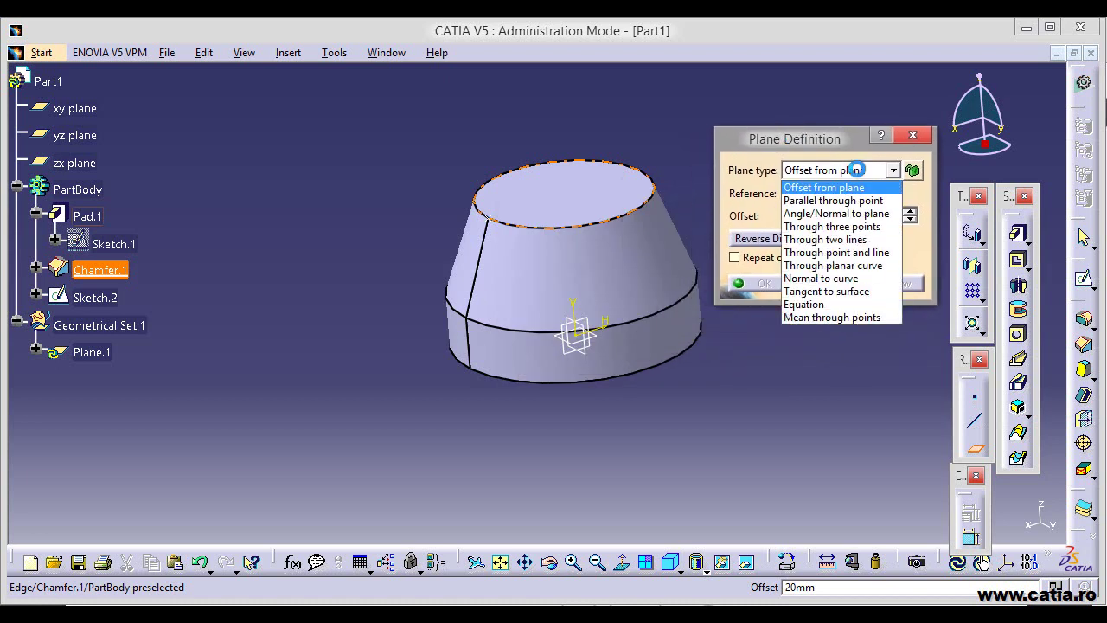
{"action": "left_click", "coordinate": [869, 292]}
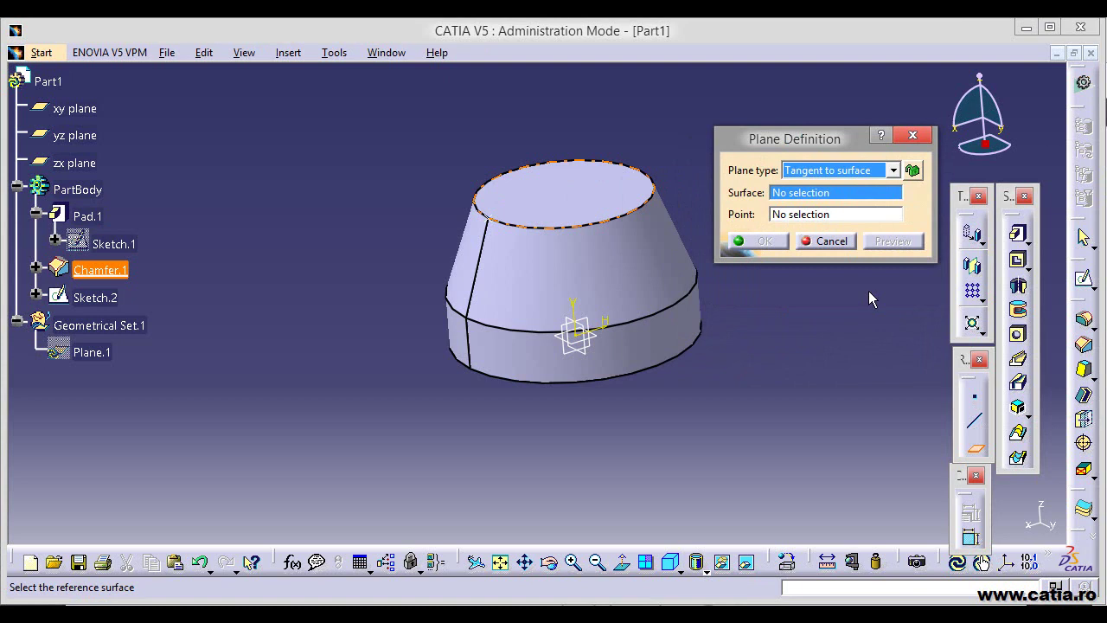
{"action": "left_click", "coordinate": [507, 265]}
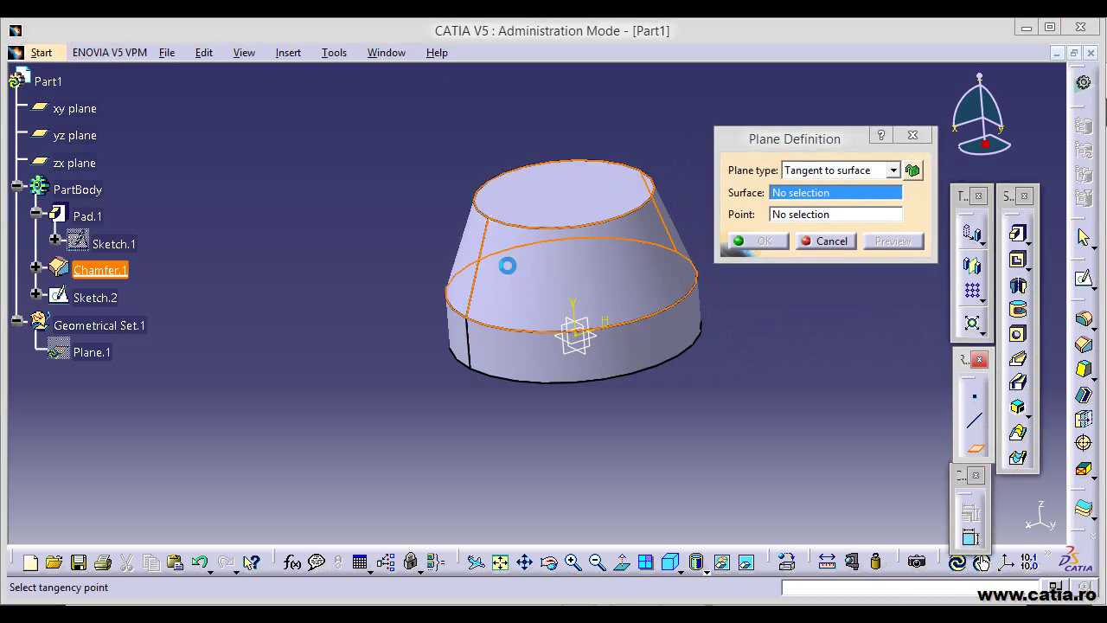
{"action": "left_click", "coordinate": [493, 224]}
{"action": "left_click", "coordinate": [894, 242]}
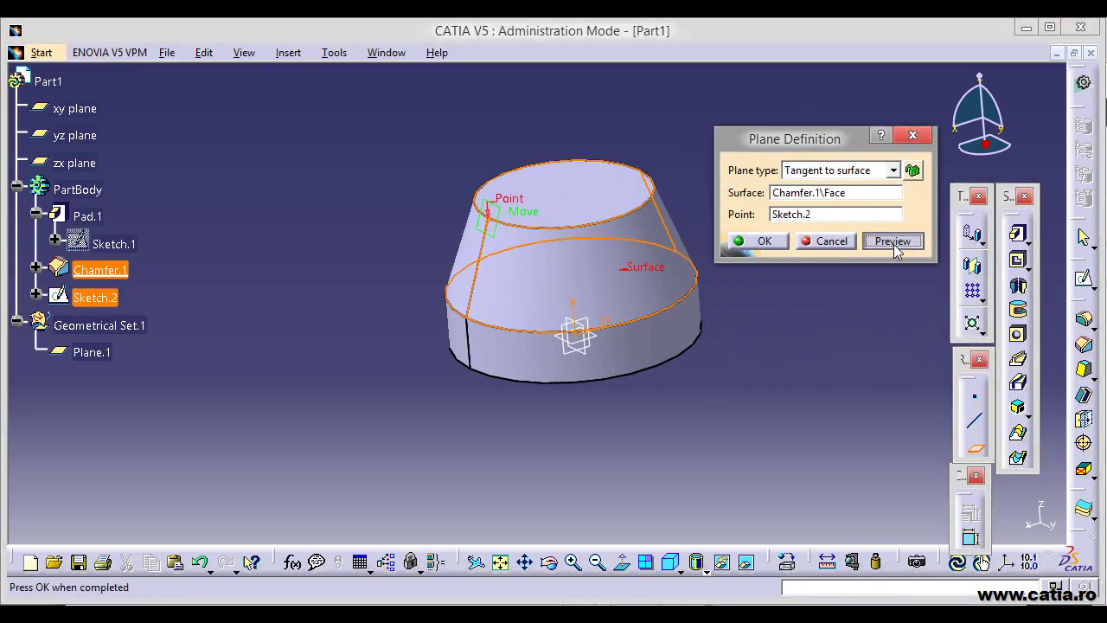
{"action": "left_click", "coordinate": [762, 241]}
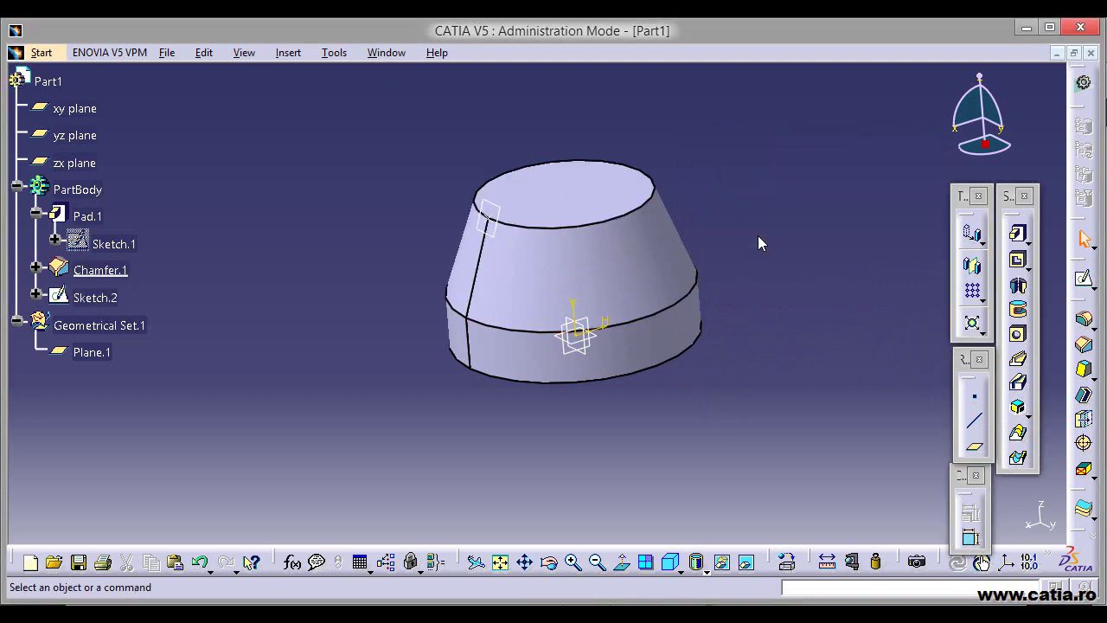
{"action": "middle_click_drag", "start_coordinate": [761, 291], "coordinate": [753, 295]}
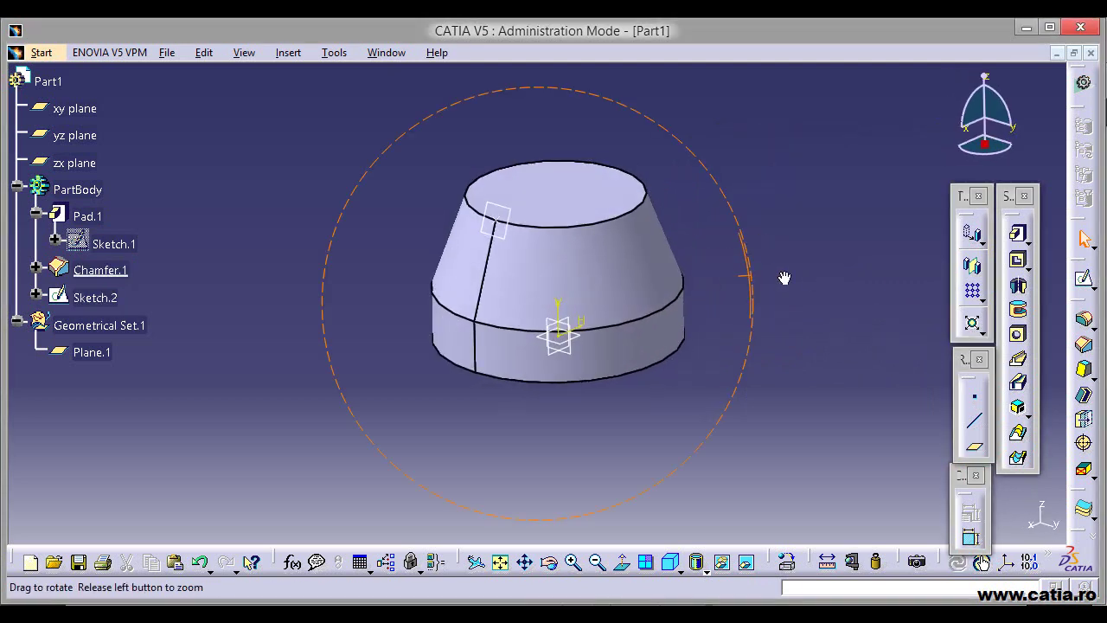
{"action": "left_click", "coordinate": [506, 206]}
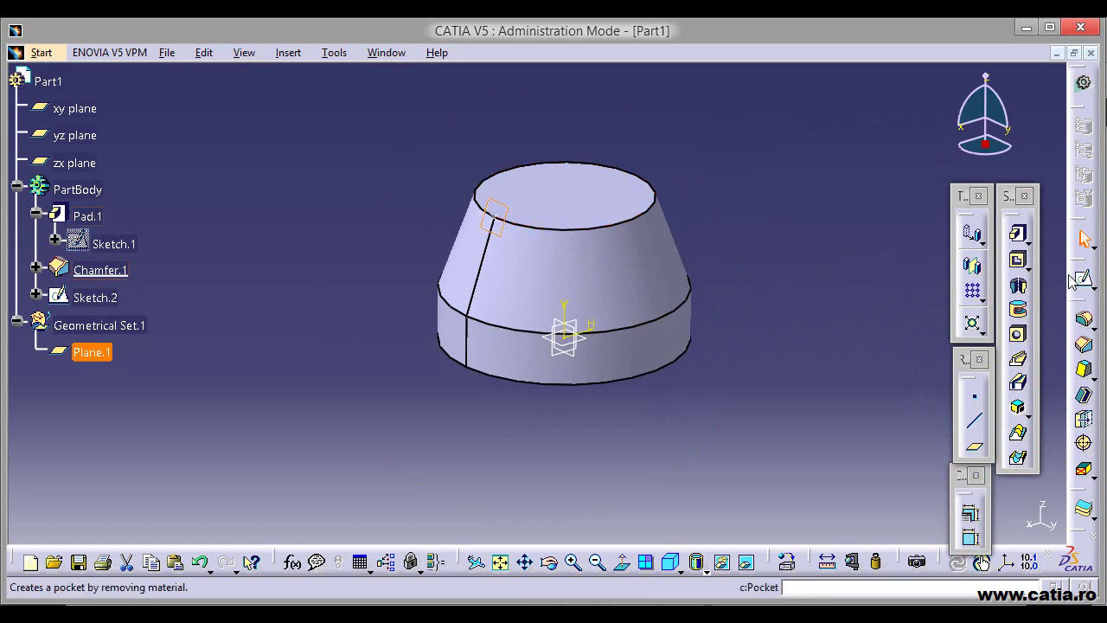
- On Plane.1, sketch a circle and set its diameter to 12.1 mm
{"action": "left_click", "coordinate": [982, 563]}
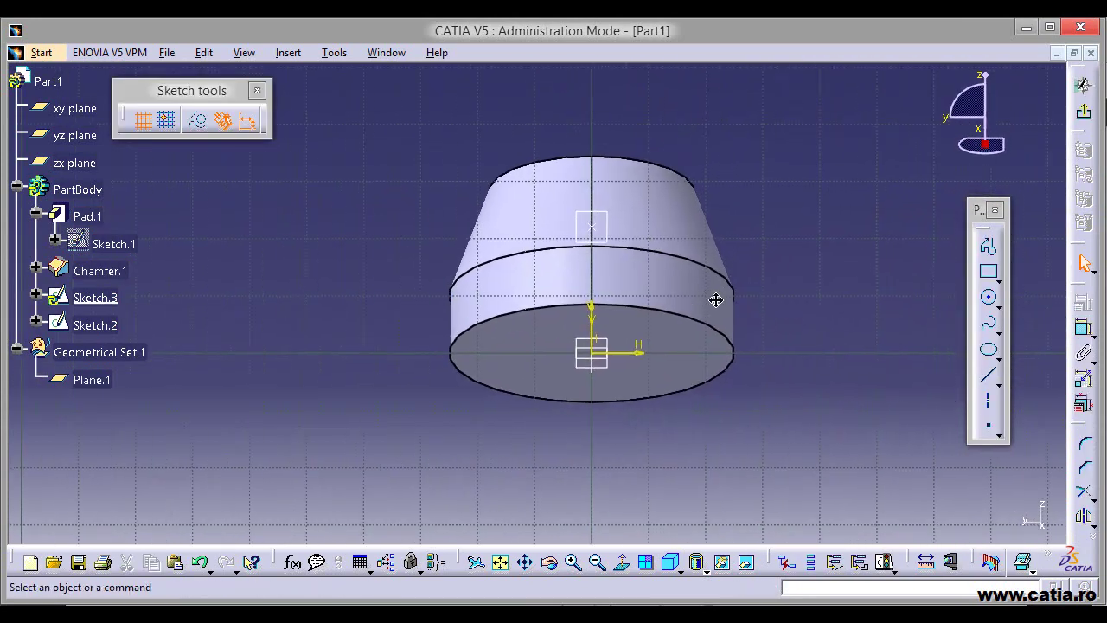
{"action": "left_click", "coordinate": [624, 564]}
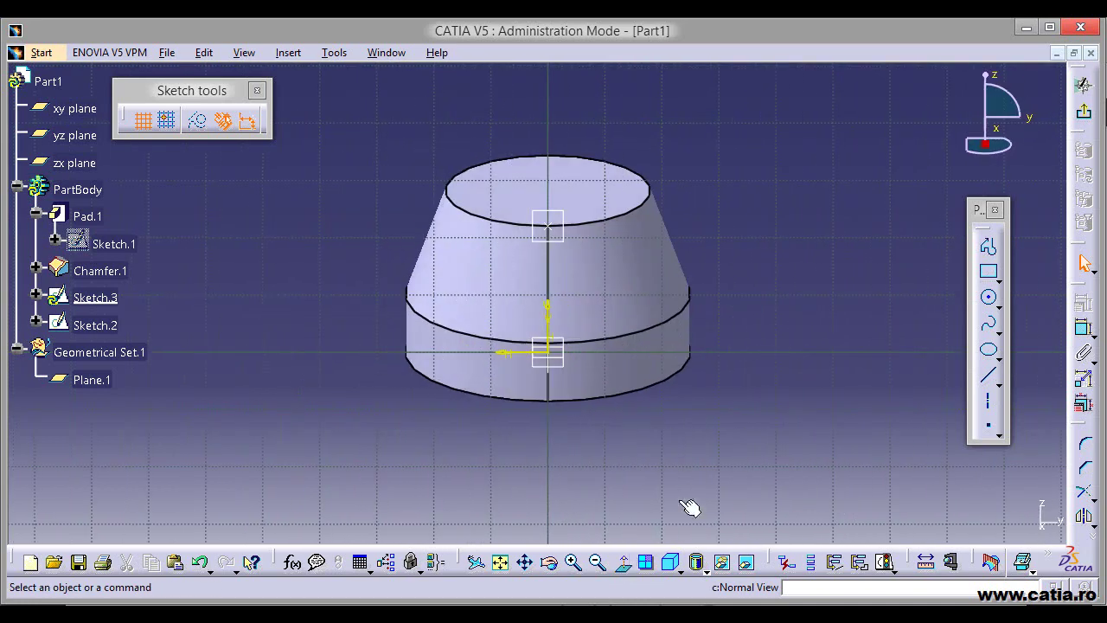
{"action": "left_click", "coordinate": [991, 300]}
{"action": "left_click", "coordinate": [806, 258]}
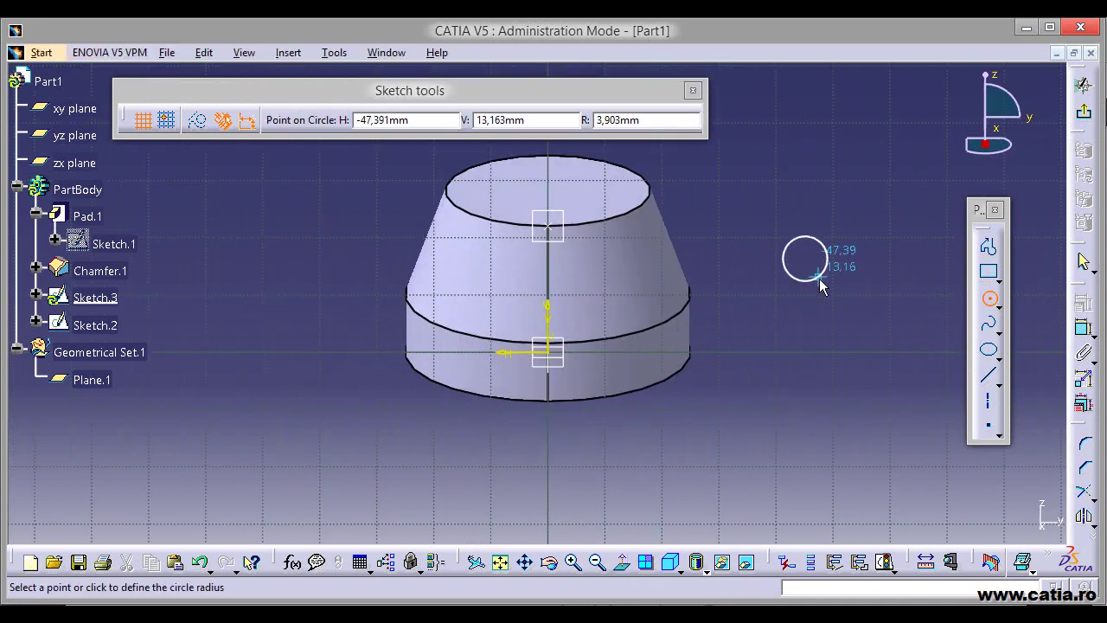
{"action": "left_click", "coordinate": [828, 252]}
{"action": "left_click", "coordinate": [1081, 333]}
{"action": "left_click", "coordinate": [851, 221]}
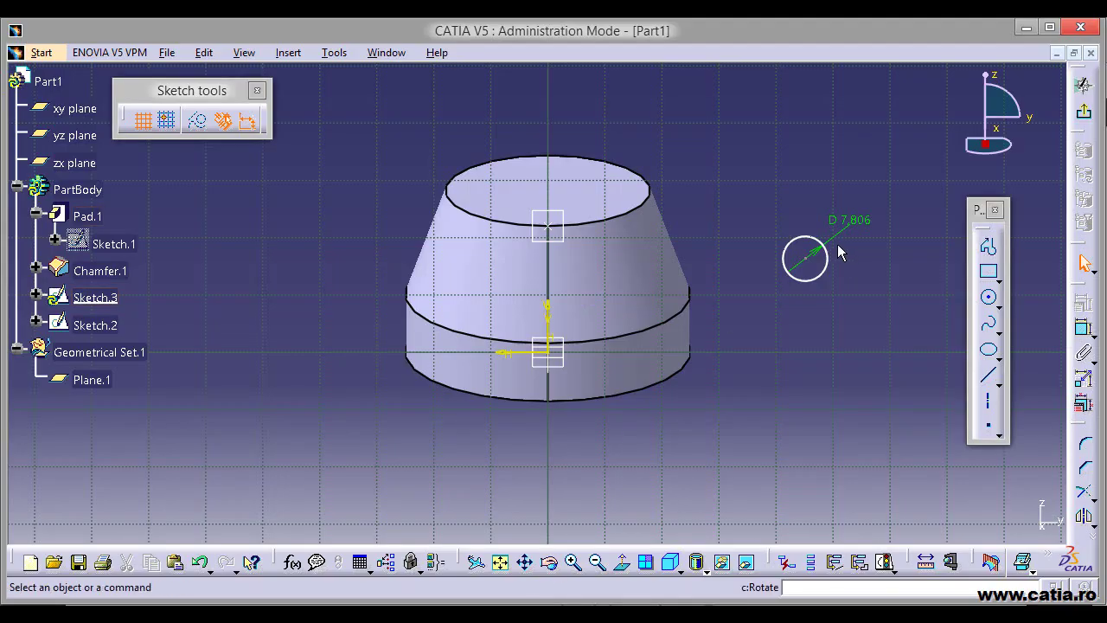
{"action": "double_click", "coordinate": [852, 223]}
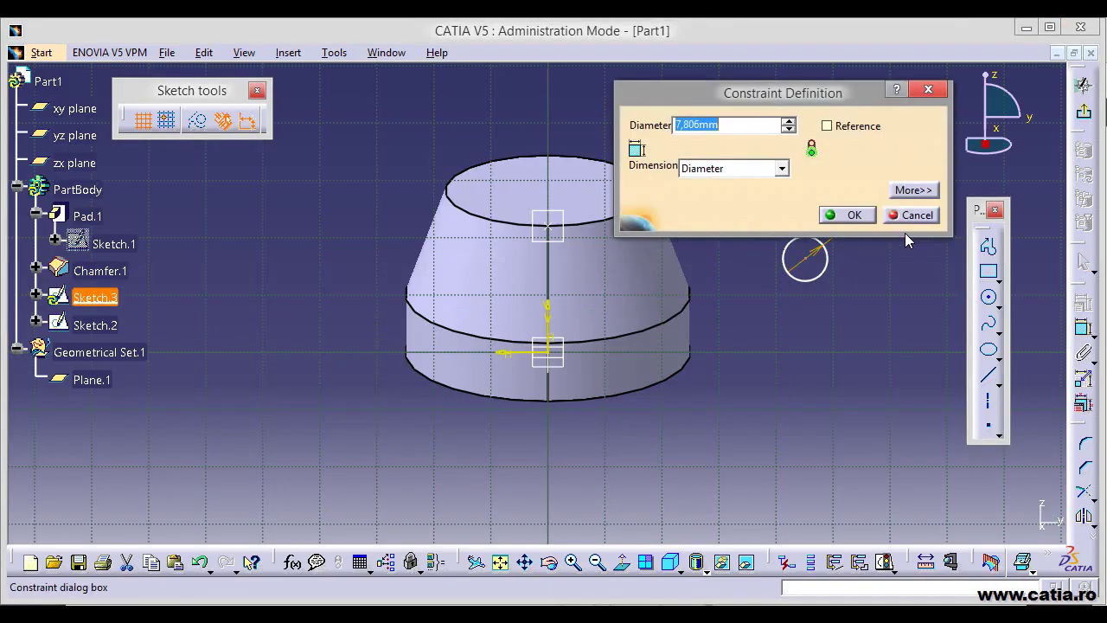
{"action": "type", "text": "12.1"}
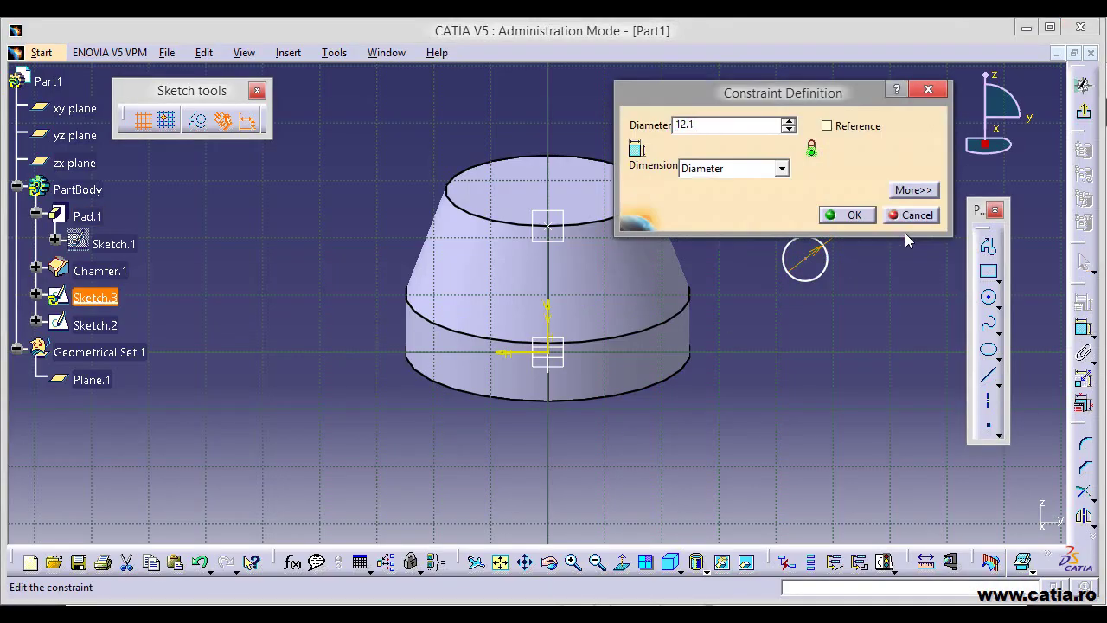
{"action": "key", "text": "Return"}
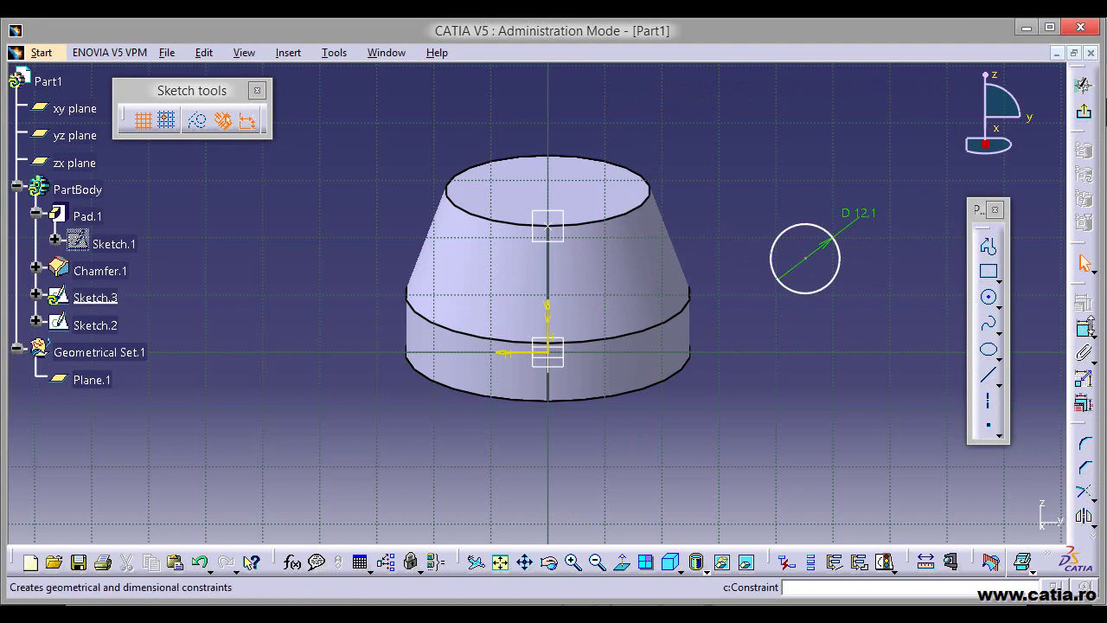
- Make the circle's centre coincident with the vertical axis
{"action": "left_click", "coordinate": [1087, 327]}
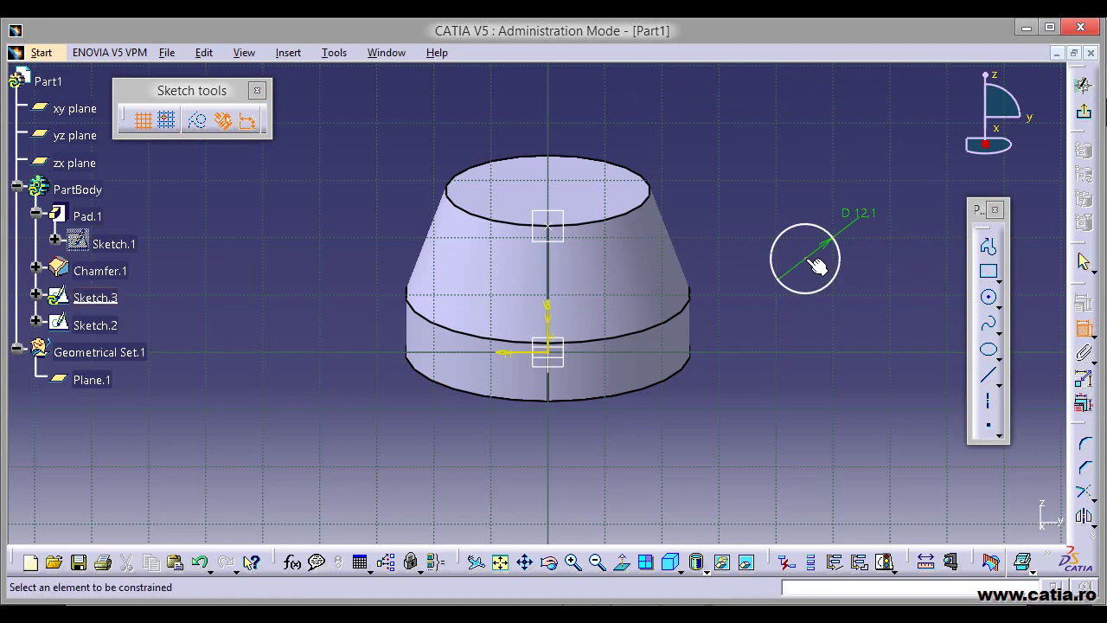
{"action": "left_click", "coordinate": [813, 260]}
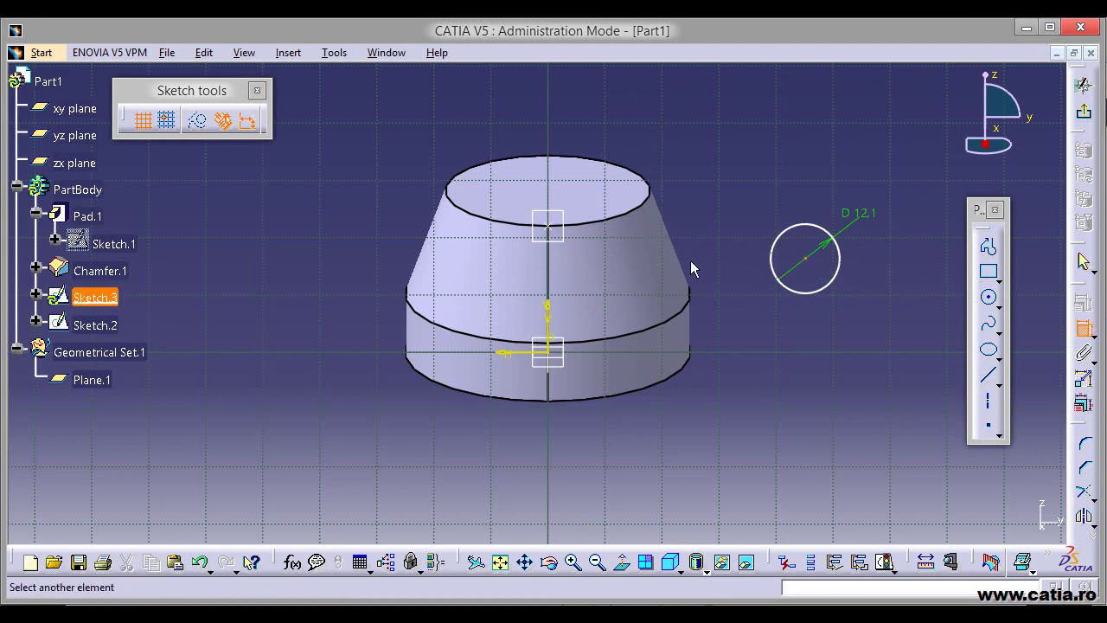
{"action": "left_click", "coordinate": [558, 324]}
{"action": "right_click", "coordinate": [735, 189]}
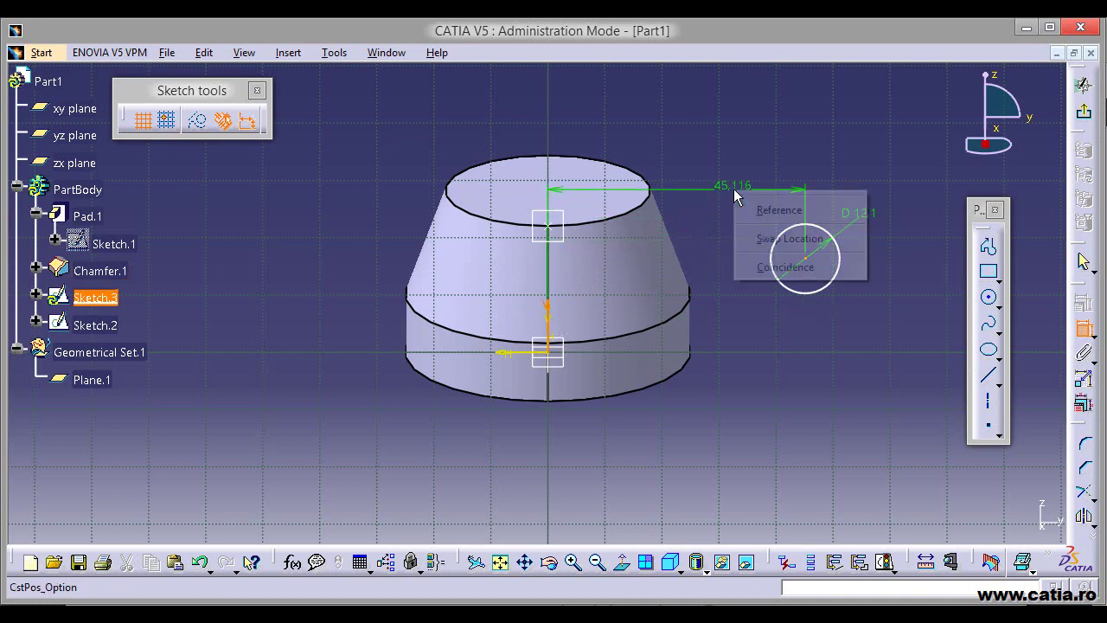
{"action": "left_click", "coordinate": [761, 269]}
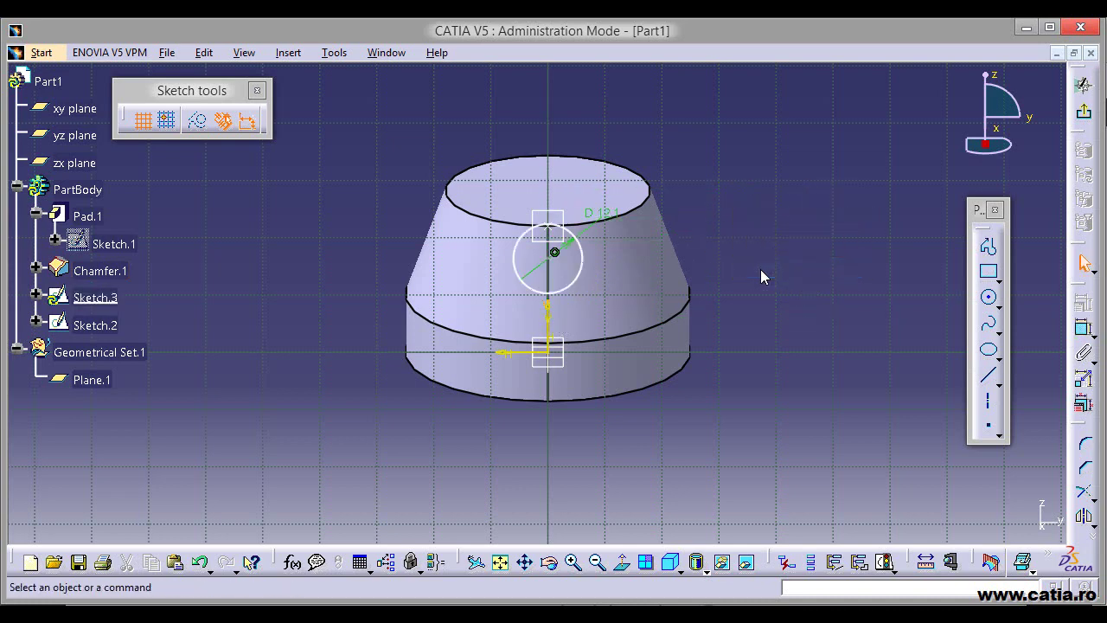
- Place the circle centre 10 mm below the top edge and exit the sketch
{"action": "left_click", "coordinate": [1083, 329]}
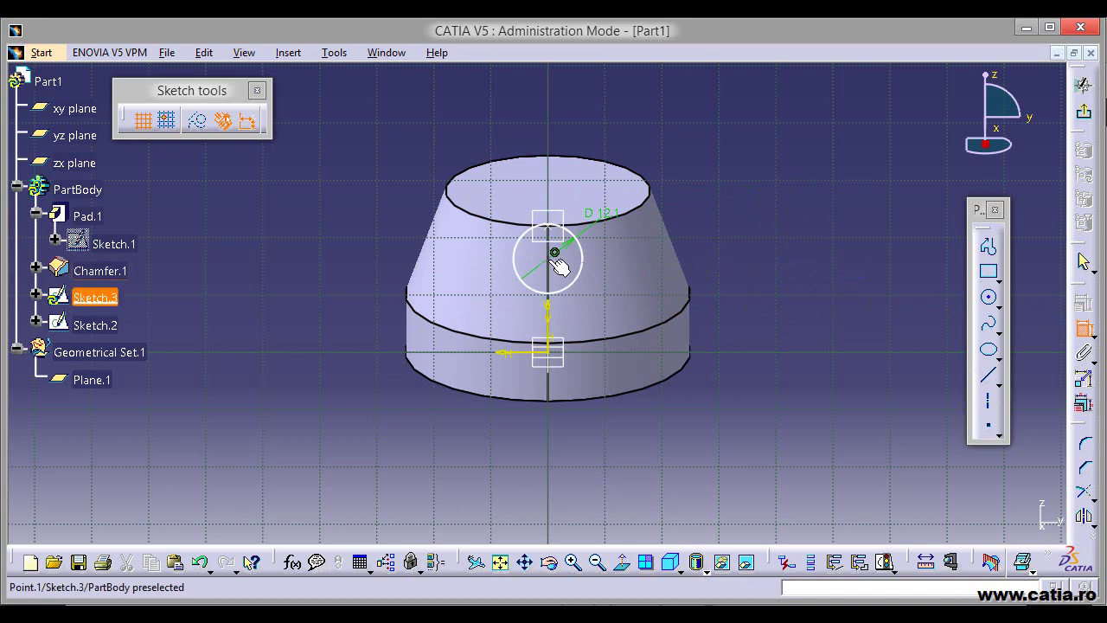
{"action": "left_click", "coordinate": [556, 257]}
{"action": "left_click", "coordinate": [559, 232]}
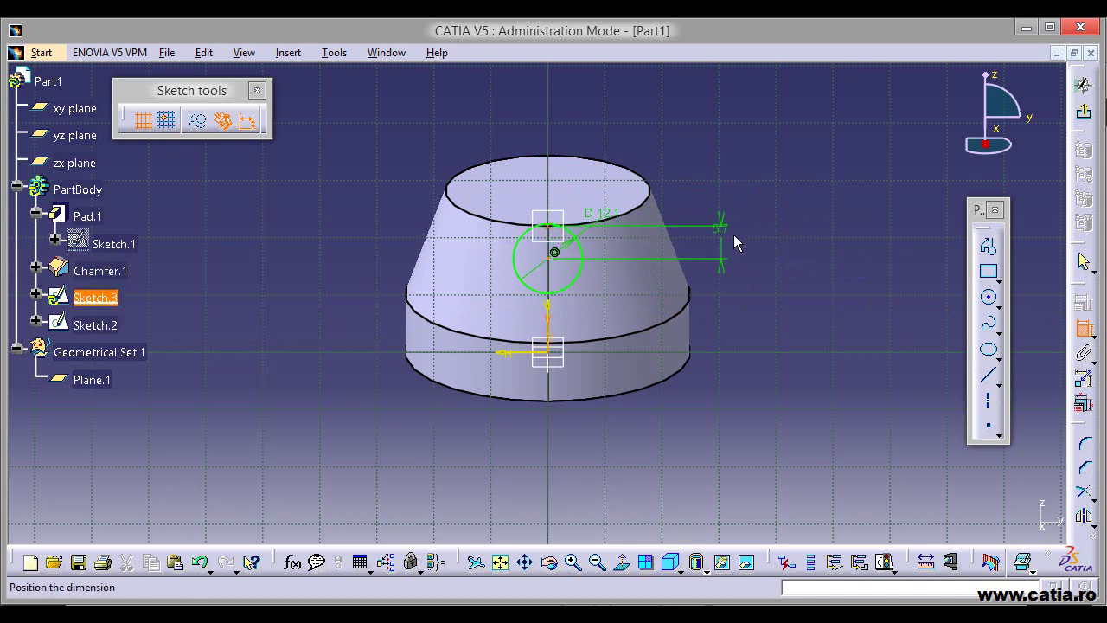
{"action": "left_click", "coordinate": [741, 250]}
{"action": "left_click", "coordinate": [271, 600]}
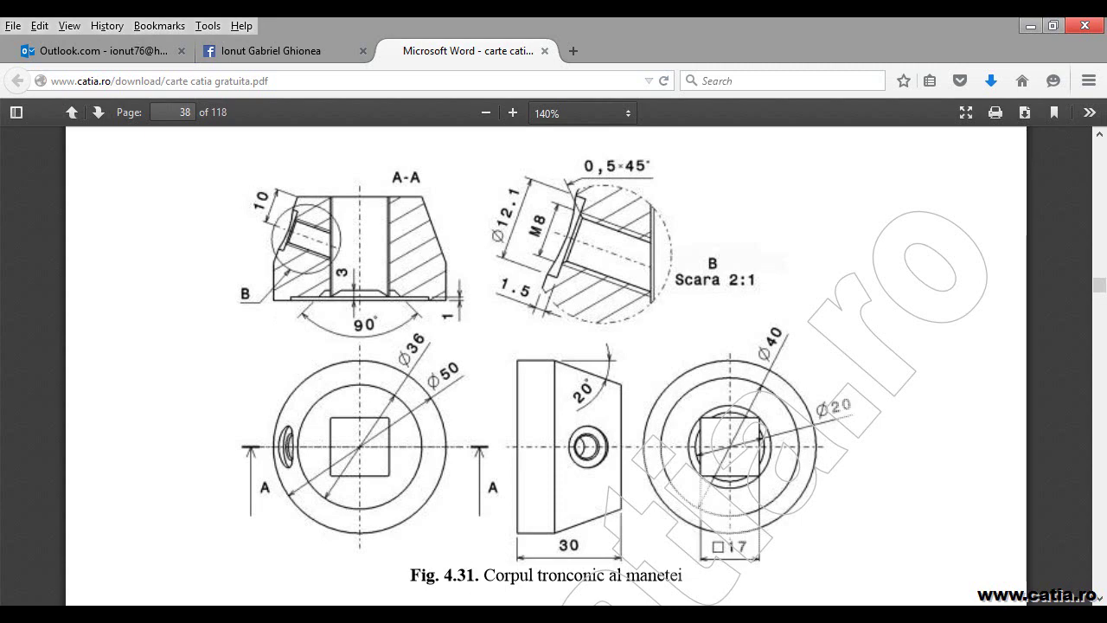
{"action": "key", "text": "alt+Tab"}
{"action": "double_click", "coordinate": [744, 245]}
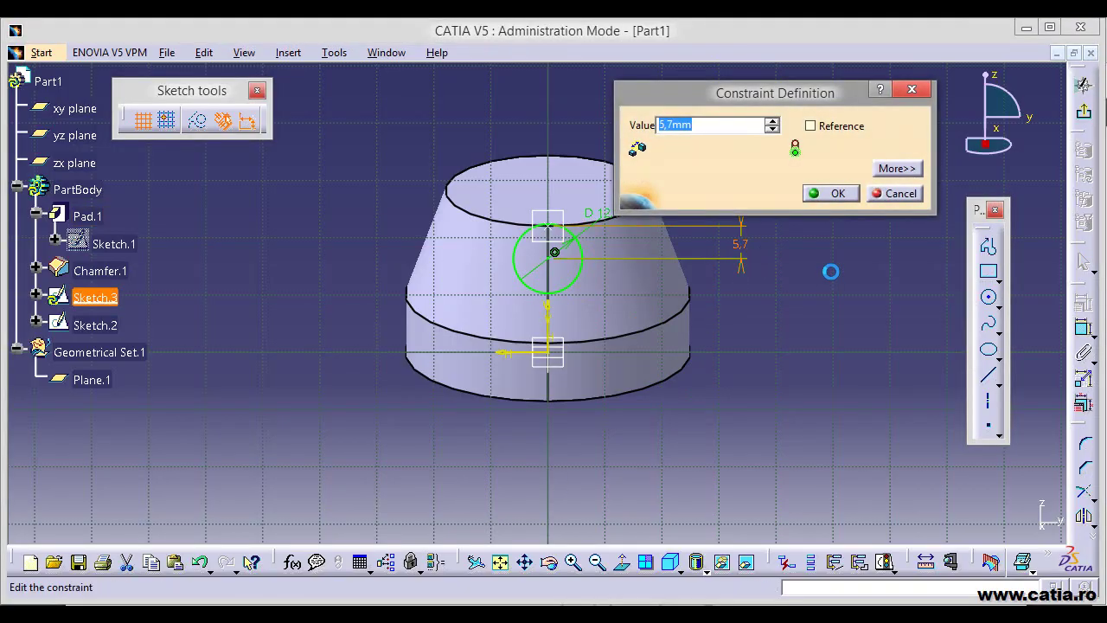
{"action": "type", "text": "10"}
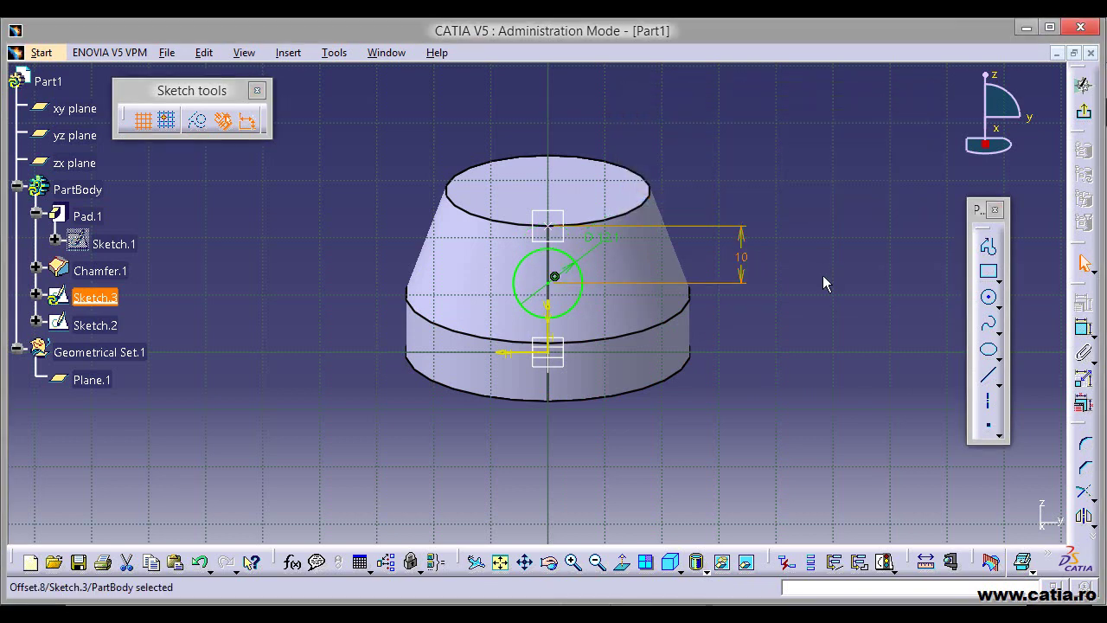
{"action": "left_click", "coordinate": [1082, 84]}
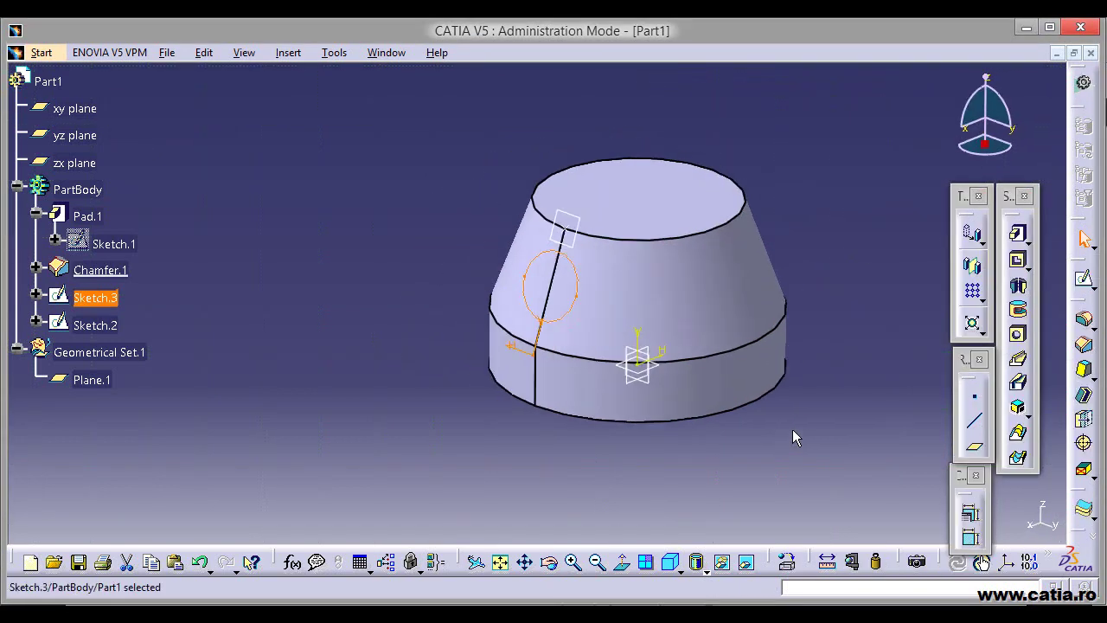
- Cut Pocket.1 from Sketch.3, reversed into the body, 1.5 mm deep
{"action": "mouse_move", "coordinate": [931, 213]}
{"action": "middle_mouse_down"}
{"action": "mouse_move", "coordinate": [808, 411]}
{"action": "mouse_move", "coordinate": [742, 407]}
{"action": "middle_mouse_up"}
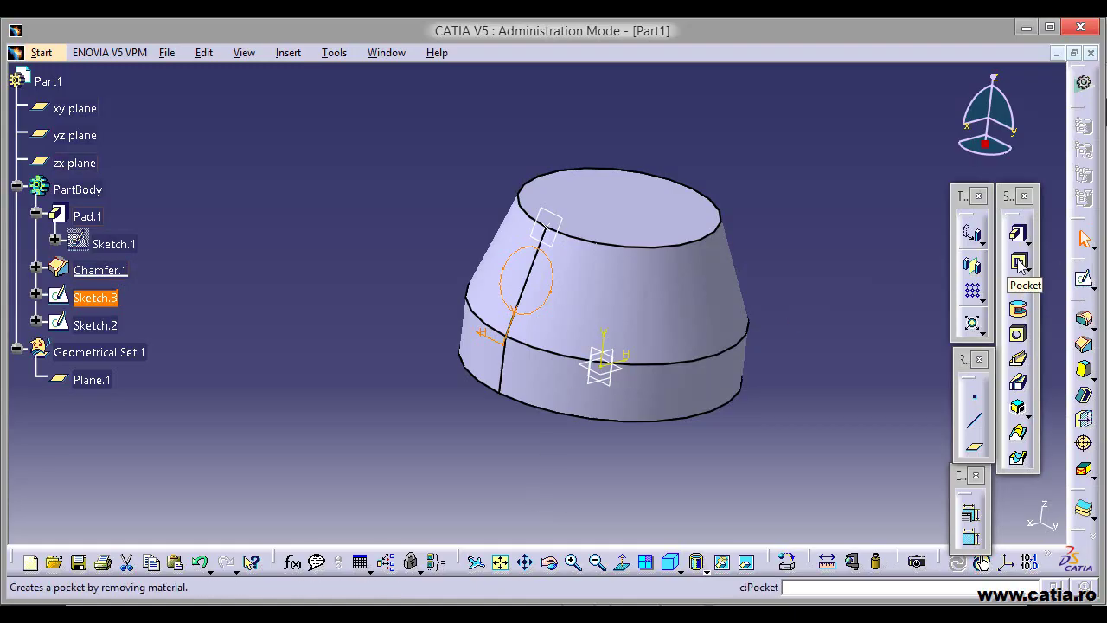
{"action": "left_click", "coordinate": [1019, 262]}
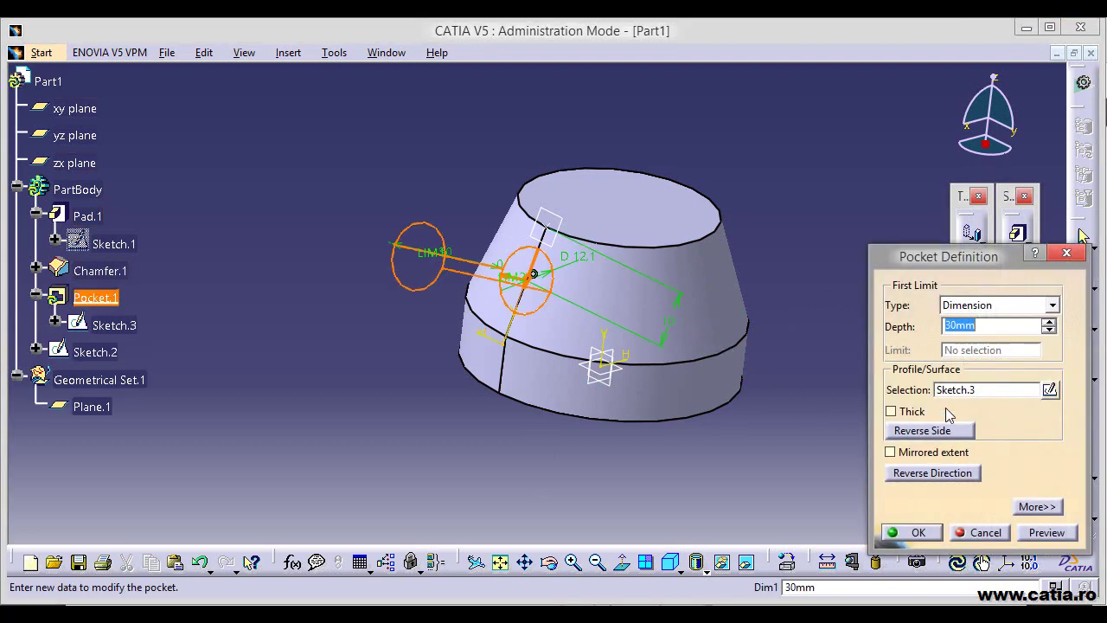
{"action": "left_click", "coordinate": [941, 473]}
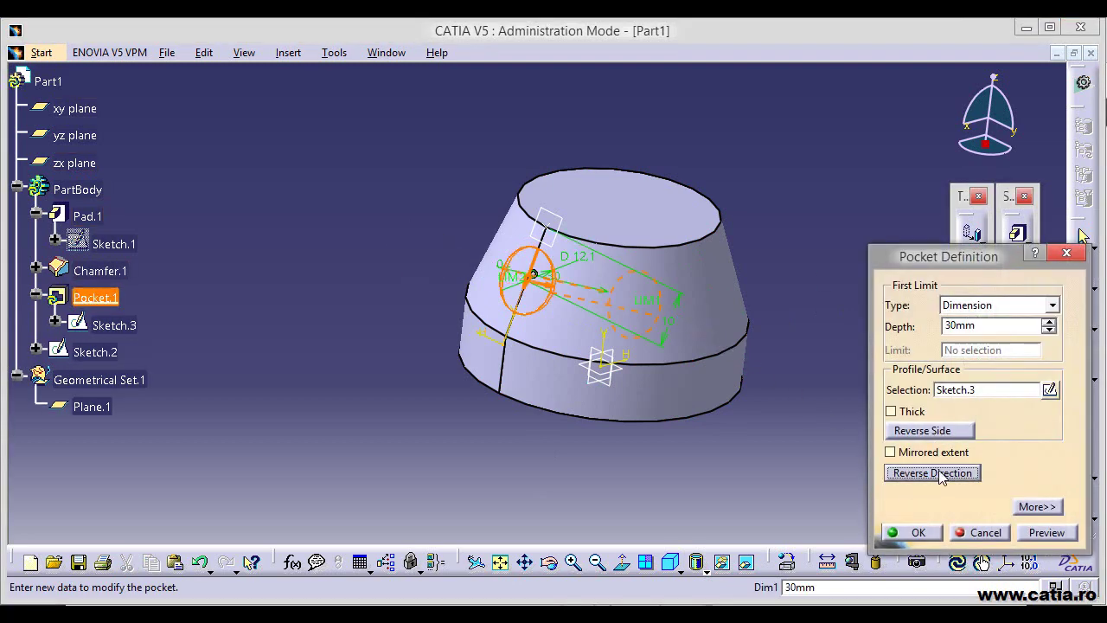
{"action": "left_click_drag", "start_coordinate": [978, 325], "coordinate": [913, 325]}
{"action": "type", "text": "1.5"}
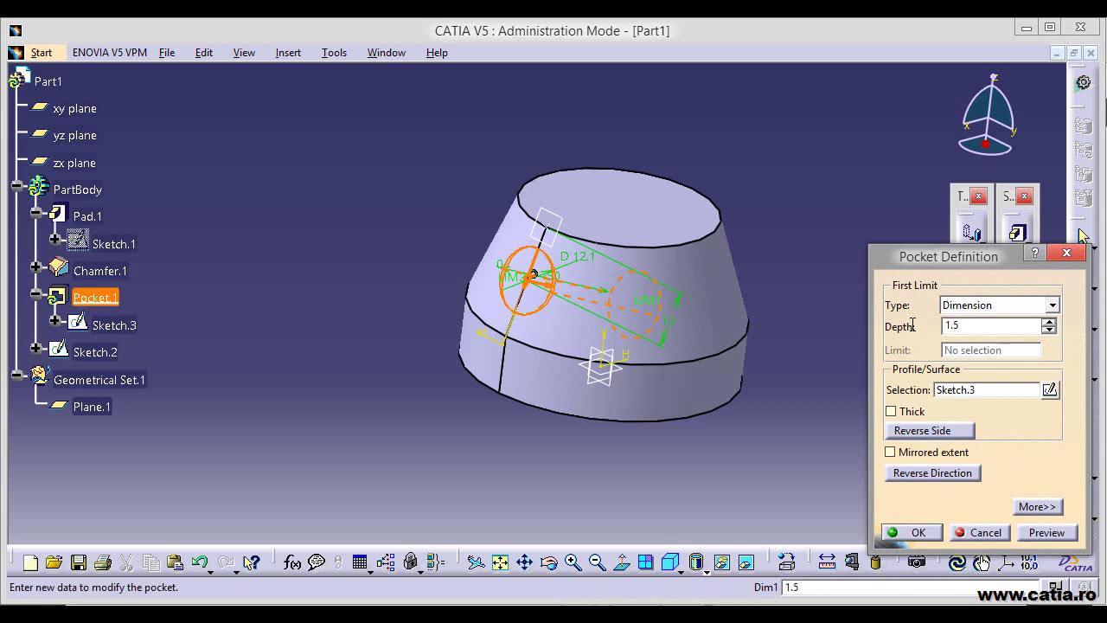
{"action": "key", "text": "Return"}
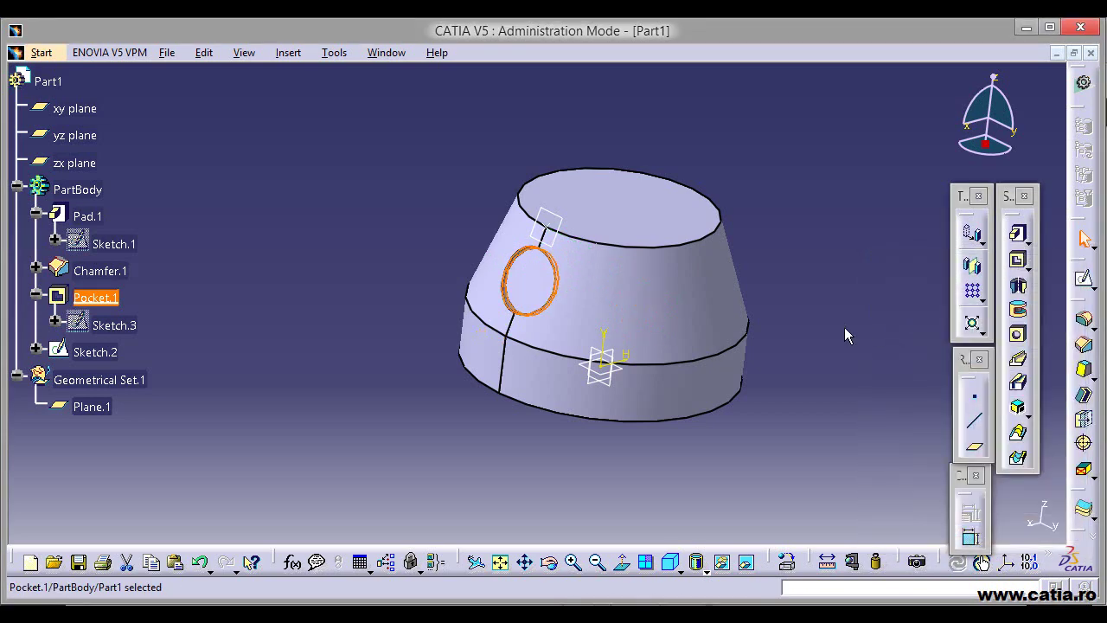
{"action": "mouse_move", "coordinate": [730, 346]}
{"action": "middle_mouse_down"}
{"action": "mouse_move", "coordinate": [611, 166]}
{"action": "mouse_move", "coordinate": [640, 198]}
{"action": "mouse_move", "coordinate": [472, 354]}
{"action": "mouse_move", "coordinate": [654, 272]}
{"action": "mouse_move", "coordinate": [705, 411]}
{"action": "middle_mouse_up"}
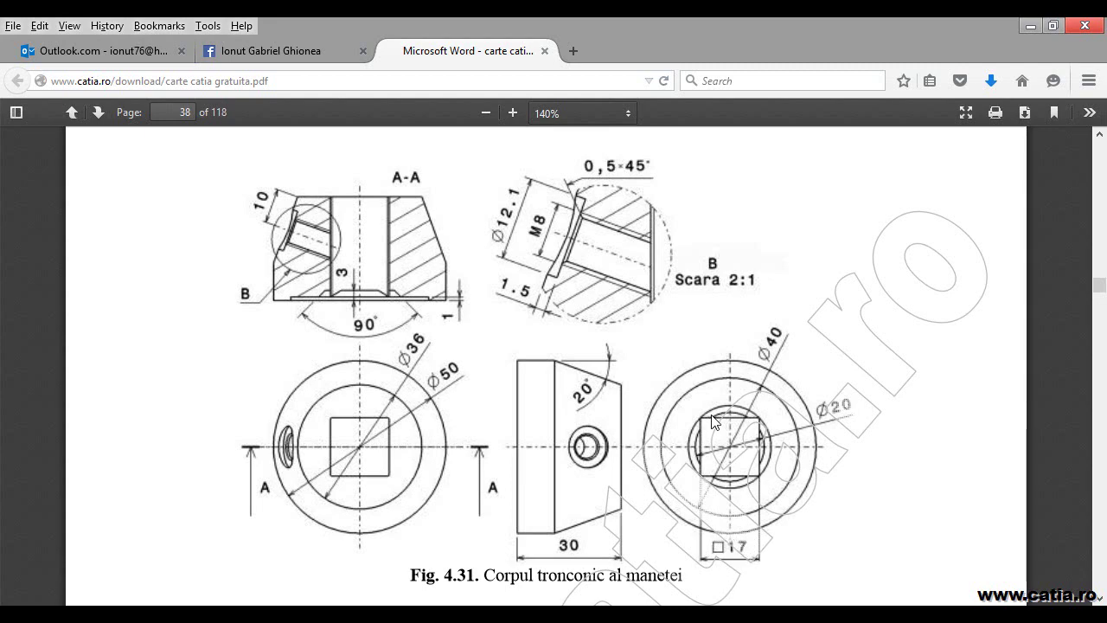
- Switch from the drawing PDF back to CATIA and select the part's top face
{"action": "key", "text": "alt+Tab"}
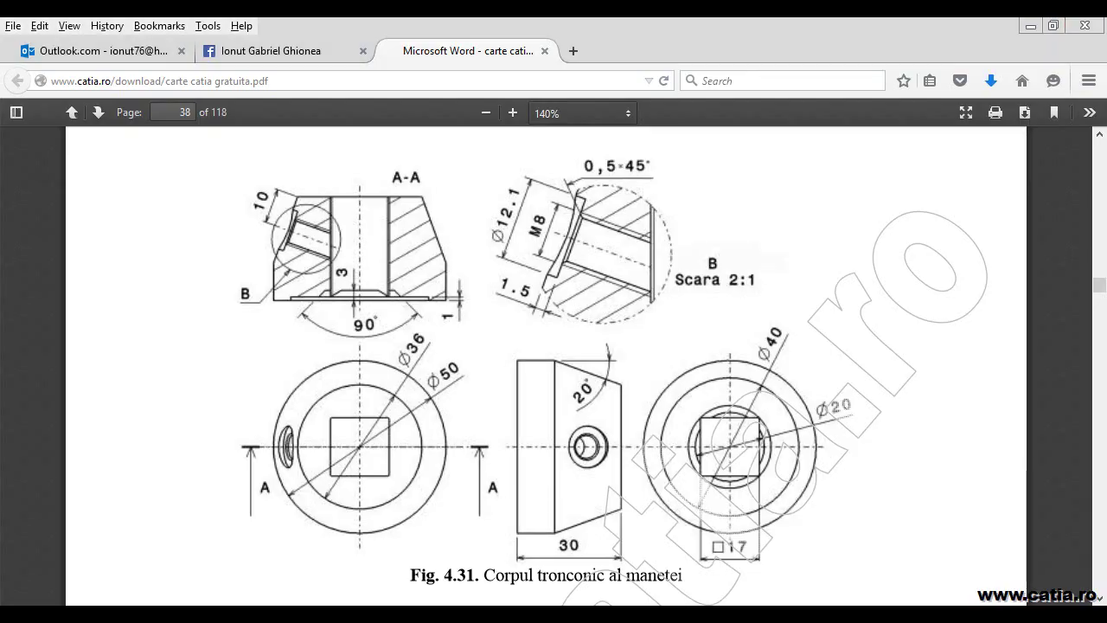
{"action": "left_click", "coordinate": [603, 195]}
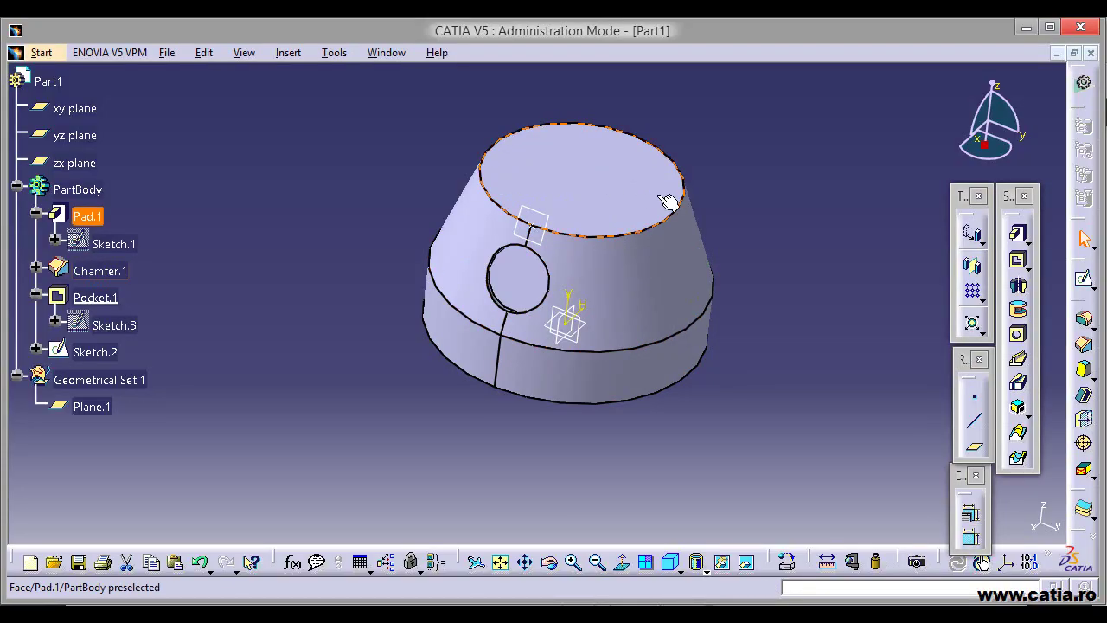
- Sketch a centred rectangle at the origin on the part's top face
{"action": "left_click", "coordinate": [1084, 283]}
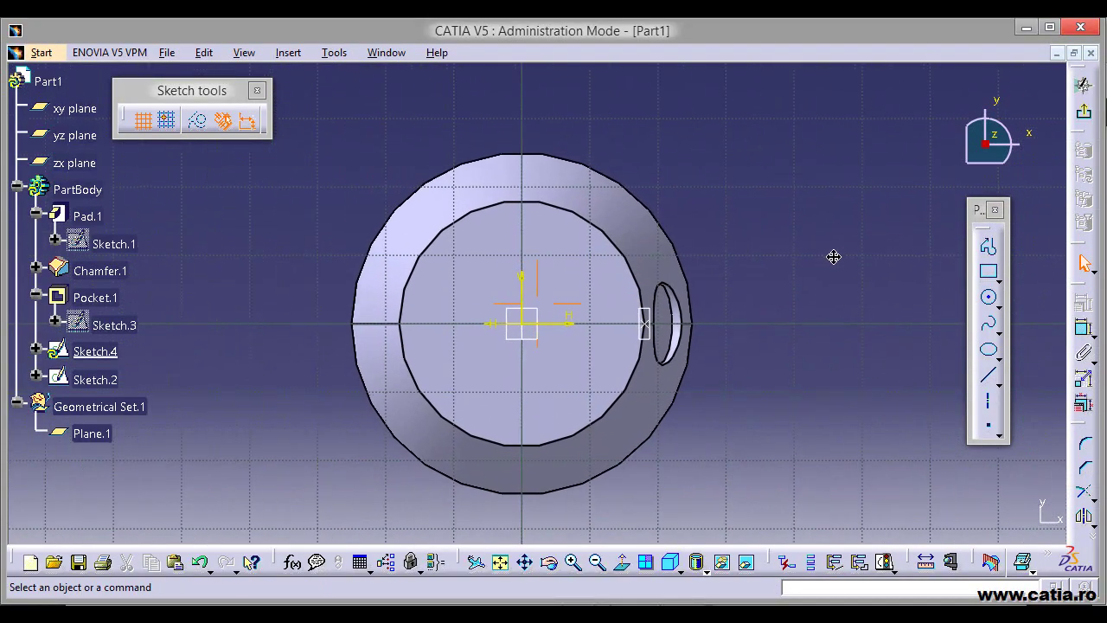
{"action": "left_click", "coordinate": [999, 281]}
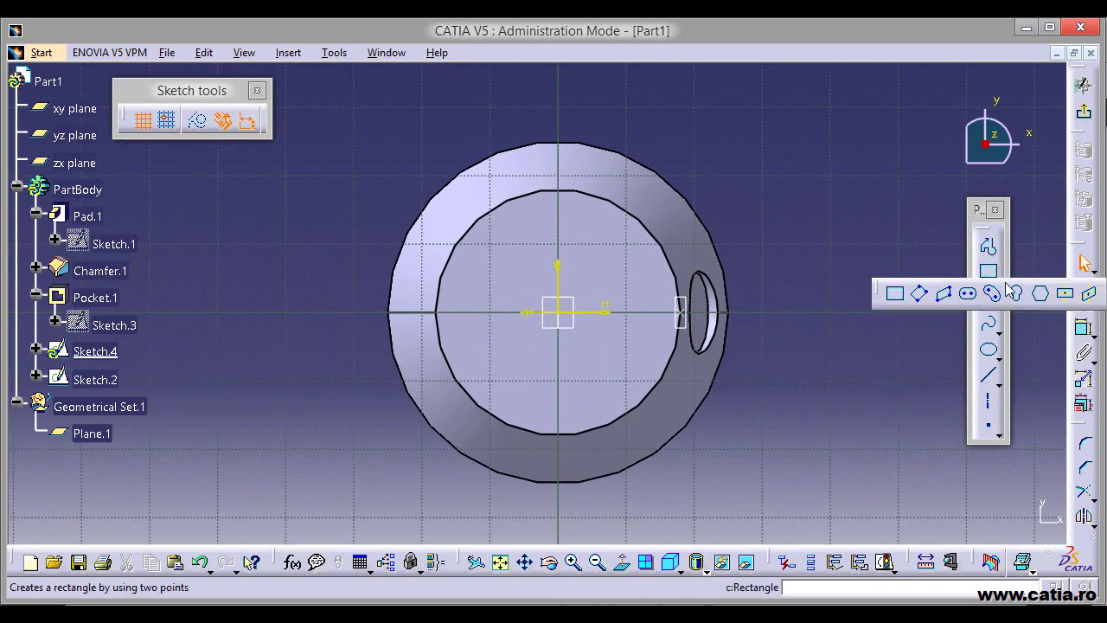
{"action": "left_click", "coordinate": [1067, 296]}
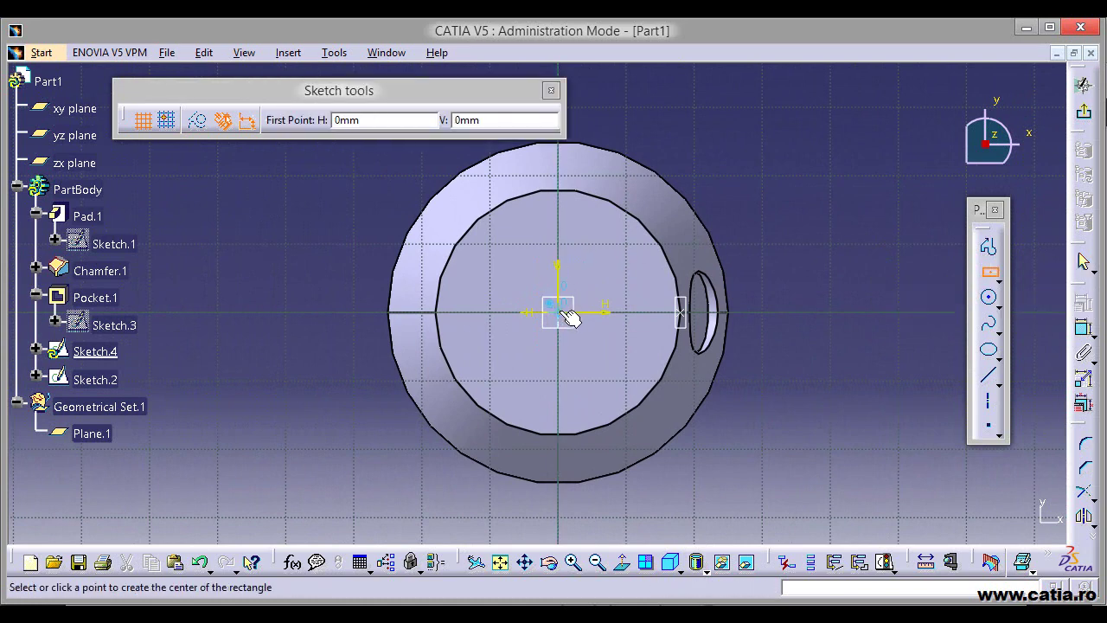
{"action": "left_click", "coordinate": [558, 312]}
{"action": "left_click", "coordinate": [601, 361]}
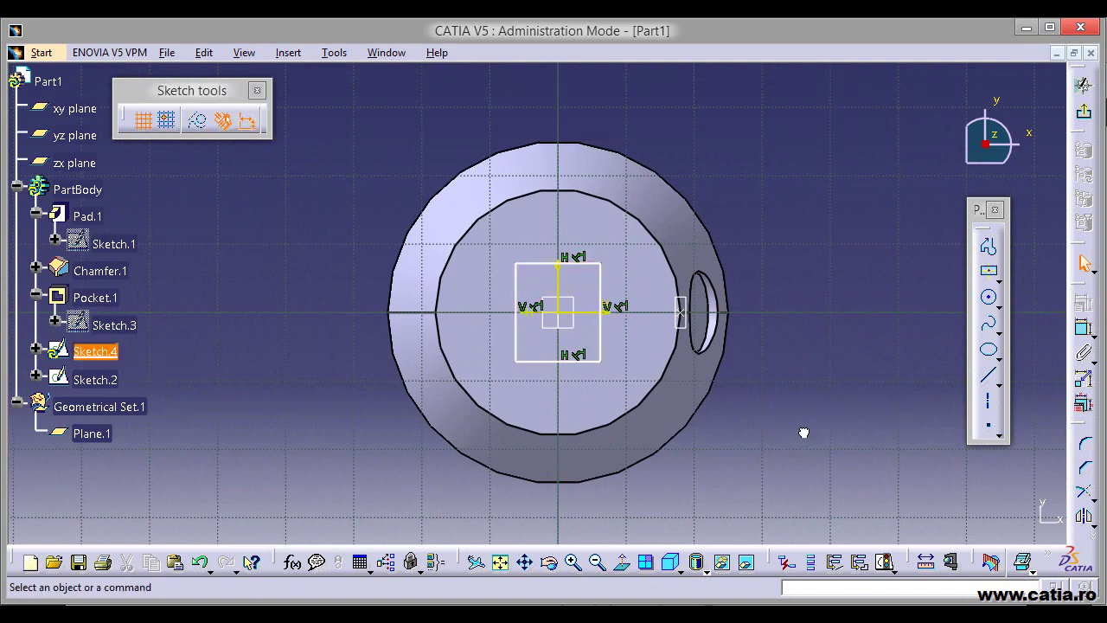
- Dimension the rectangle's height between top and bottom edges to 17 mm
{"action": "left_click", "coordinate": [1084, 329]}
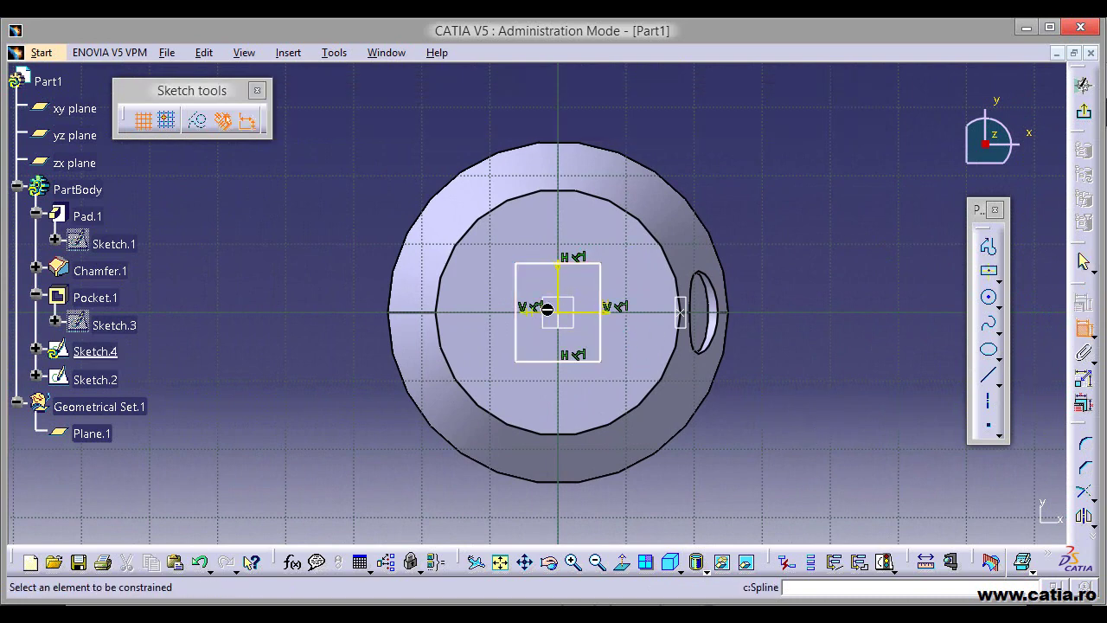
{"action": "left_click", "coordinate": [537, 263]}
{"action": "left_click", "coordinate": [554, 362]}
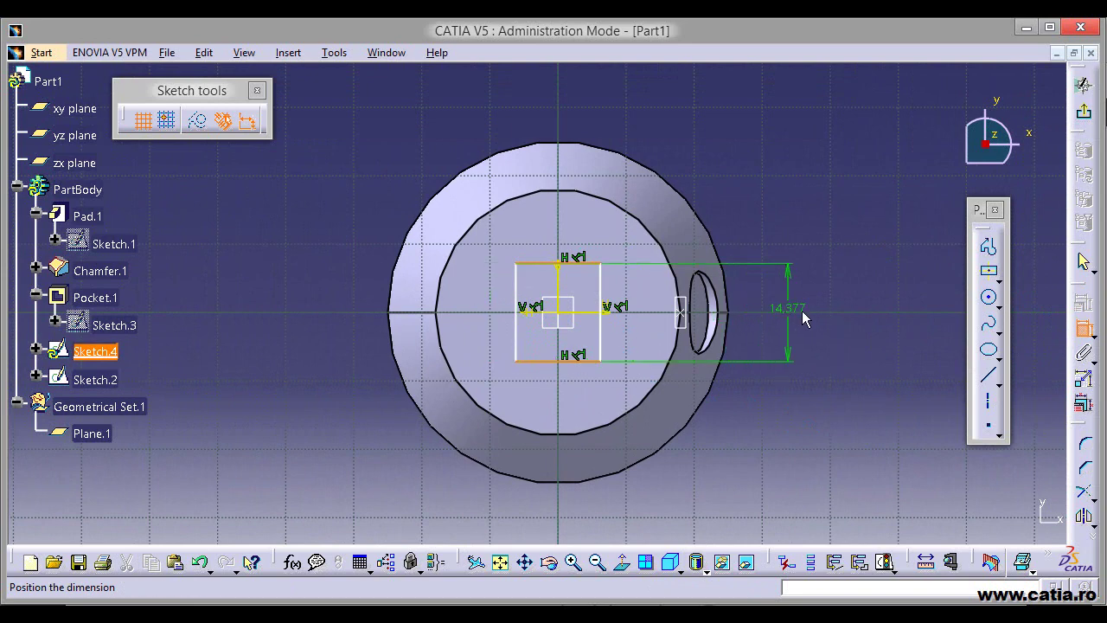
{"action": "double_click", "coordinate": [798, 308]}
{"action": "type", "text": "17"}
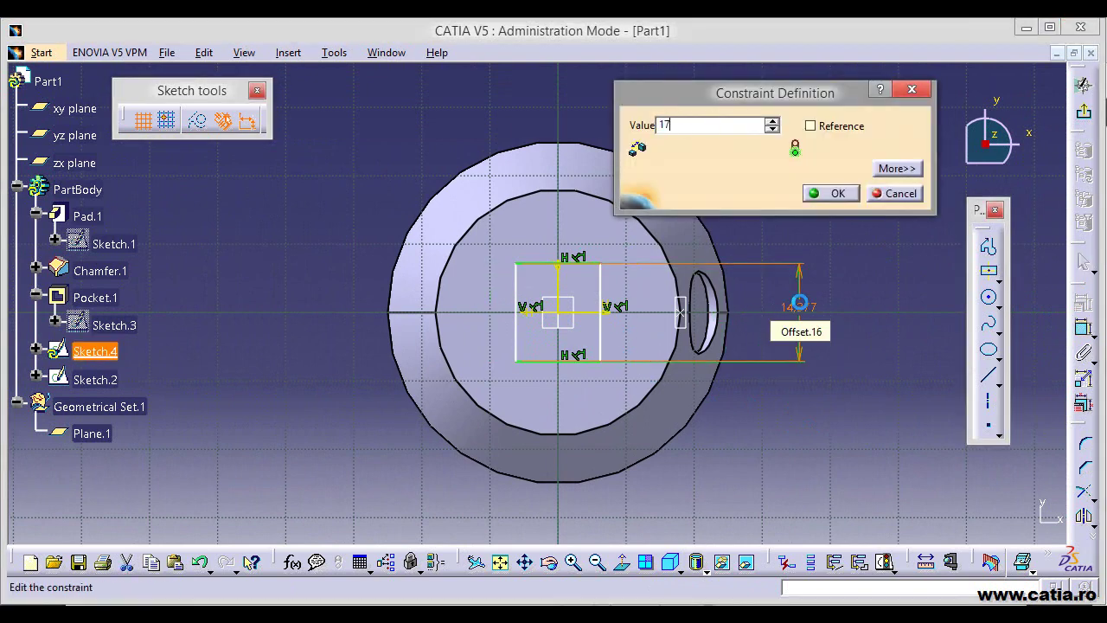
{"action": "key", "text": "Return"}
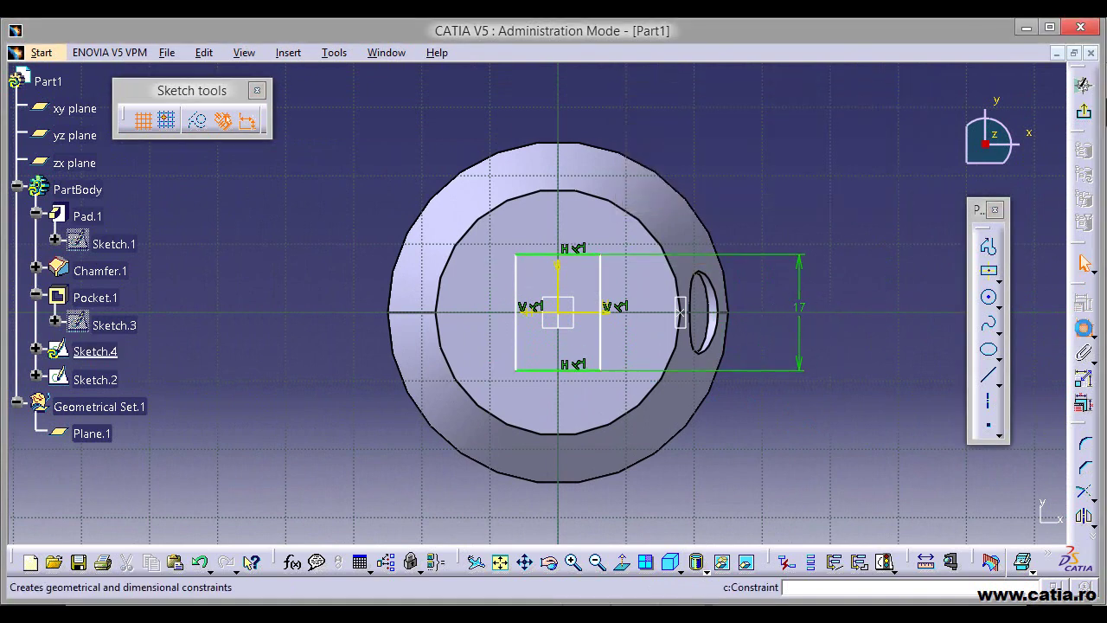
- Dimension the rectangle's width between its vertical sides to 17 mm
{"action": "left_click", "coordinate": [1083, 328]}
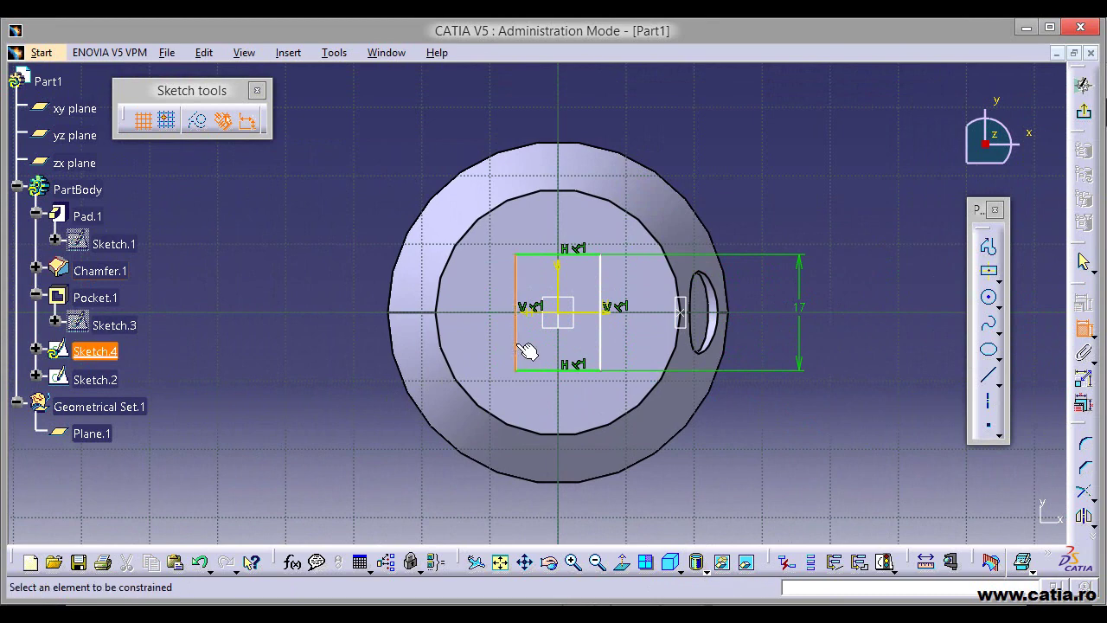
{"action": "left_click", "coordinate": [519, 351]}
{"action": "left_click", "coordinate": [600, 360]}
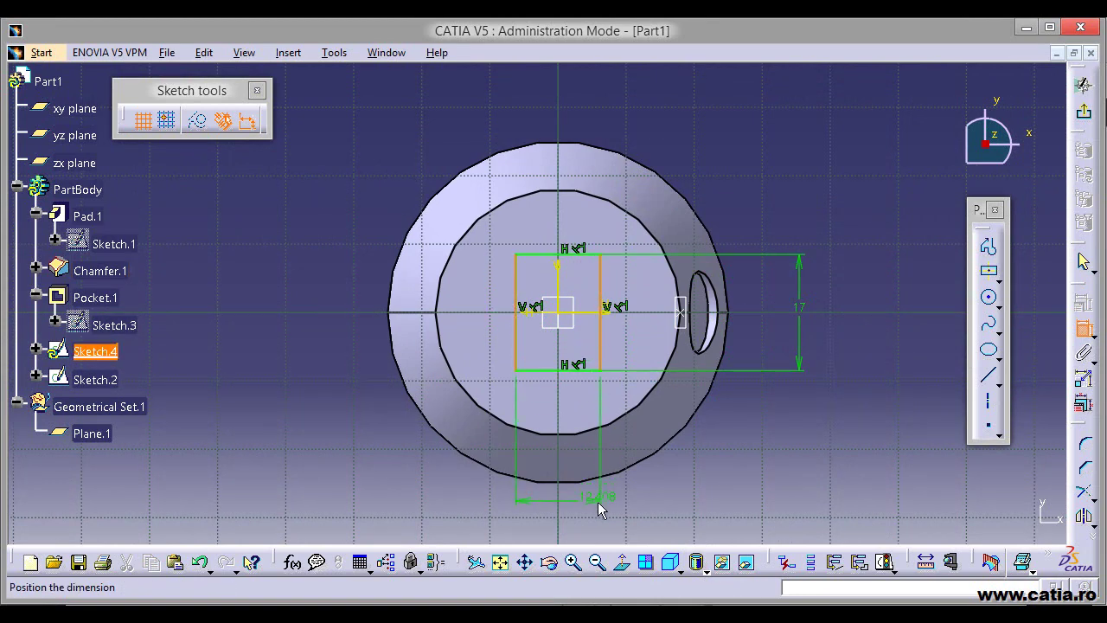
{"action": "left_click", "coordinate": [598, 502]}
{"action": "double_click", "coordinate": [612, 499]}
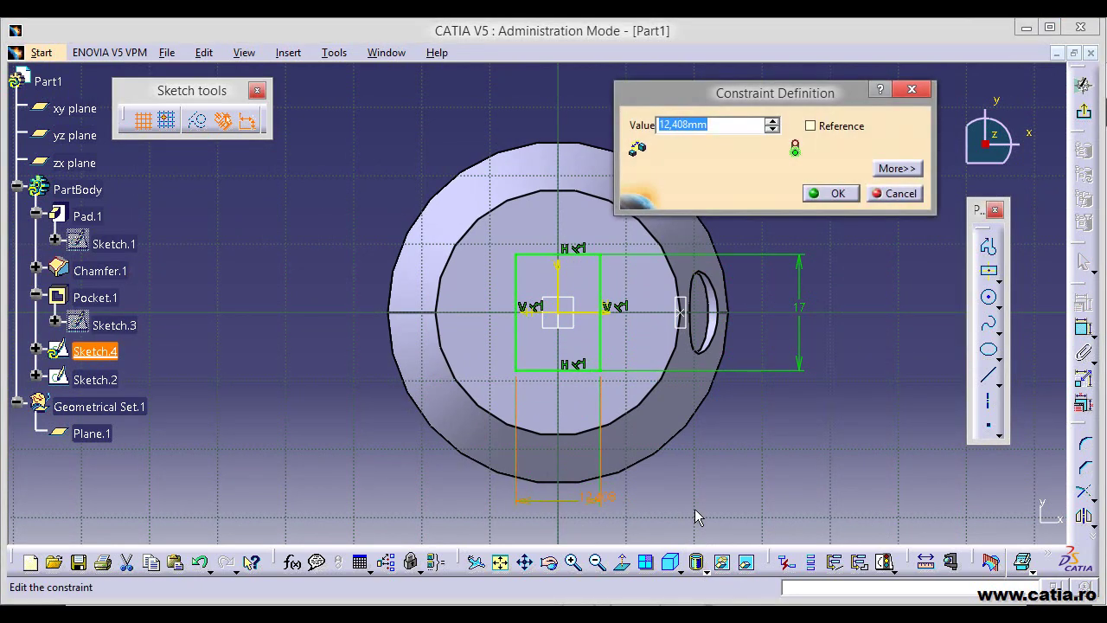
{"action": "type", "text": "17"}
{"action": "key", "text": "Return"}
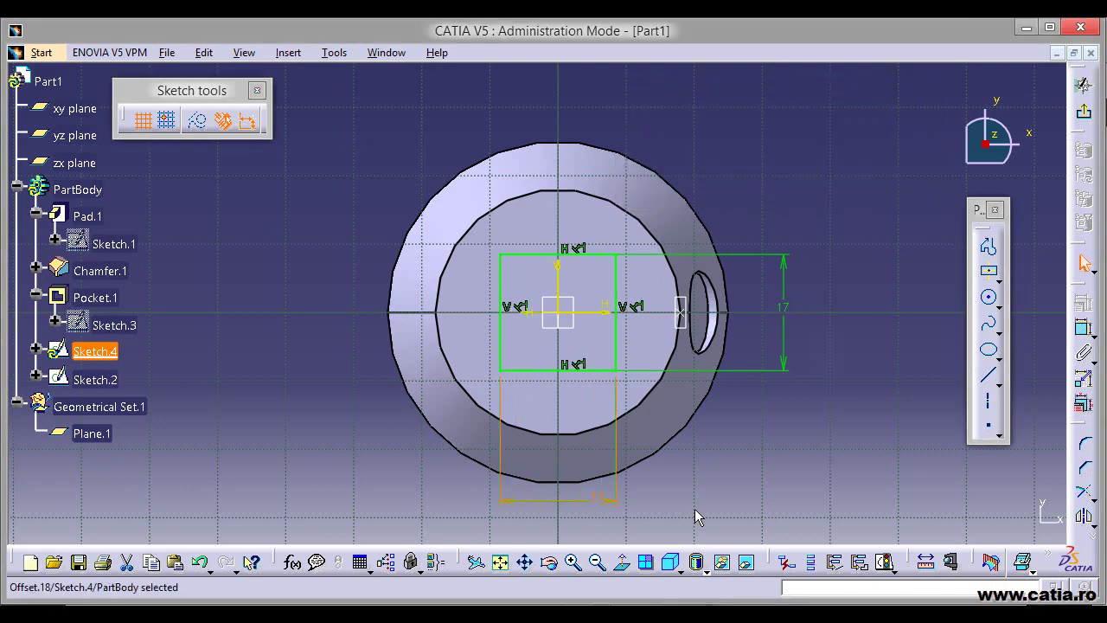
- Create Pocket.2 from the 17 mm square Sketch.4 with type Up to next
{"action": "left_click", "coordinate": [1082, 85]}
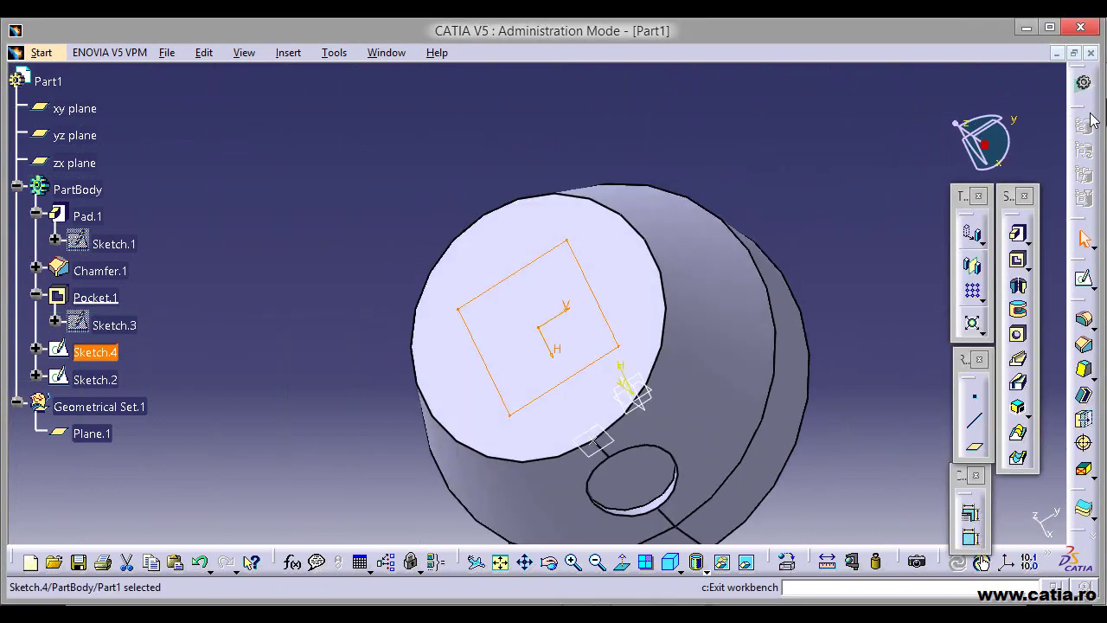
{"action": "left_click", "coordinate": [1018, 259]}
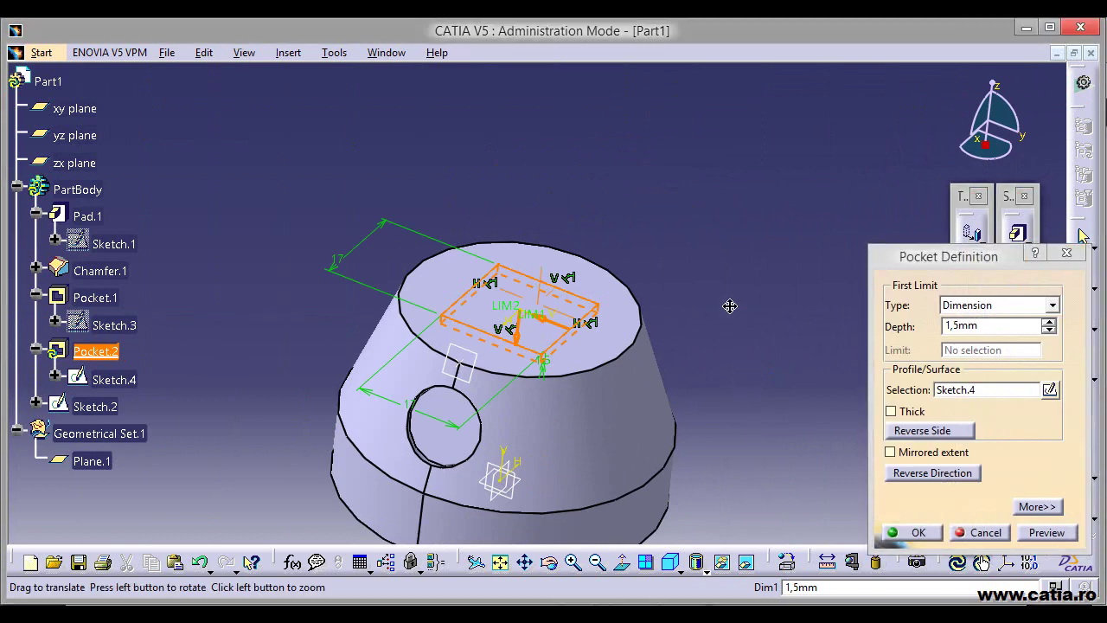
{"action": "middle_click_drag", "start_coordinate": [729, 306], "coordinate": [766, 260]}
{"action": "left_click", "coordinate": [997, 308]}
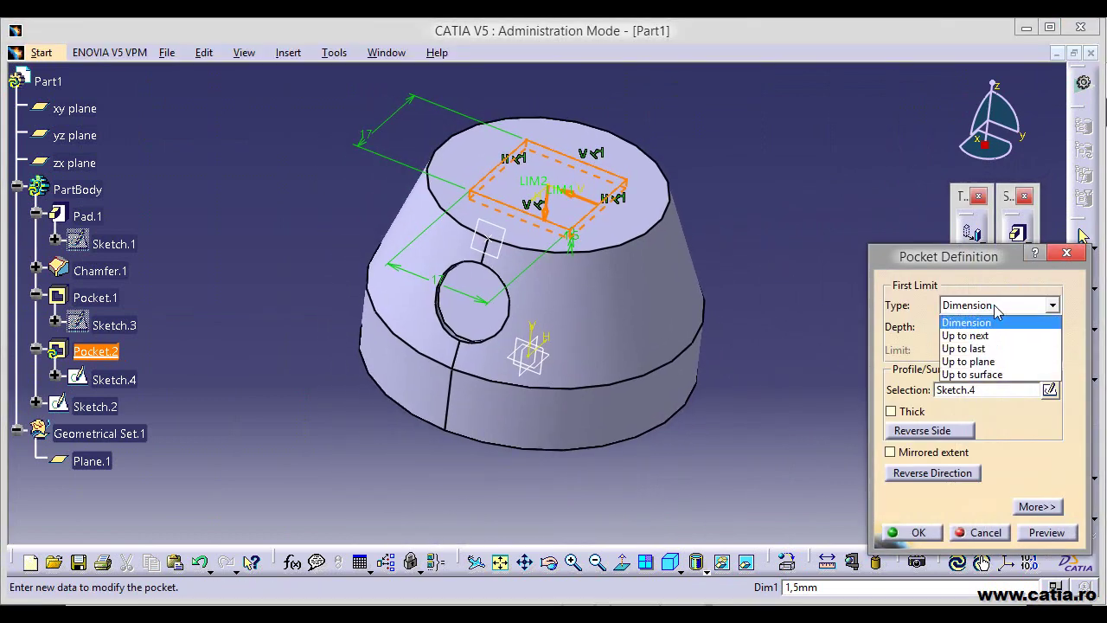
{"action": "left_click", "coordinate": [966, 335]}
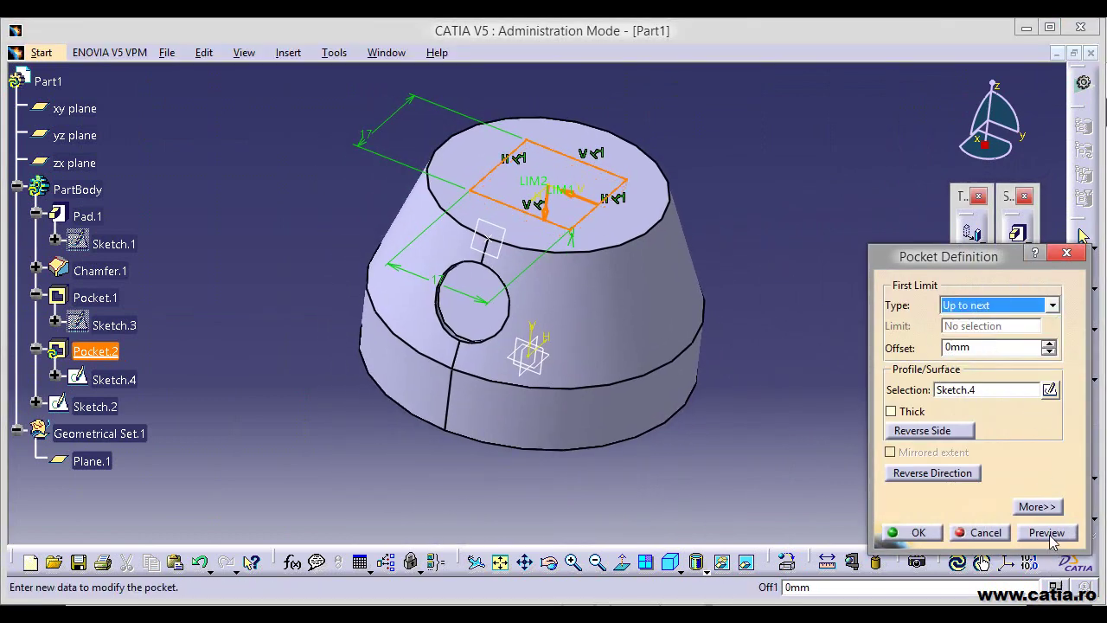
{"action": "middle_click_drag", "start_coordinate": [433, 477], "coordinate": [571, 208]}
{"action": "left_click", "coordinate": [919, 532]}
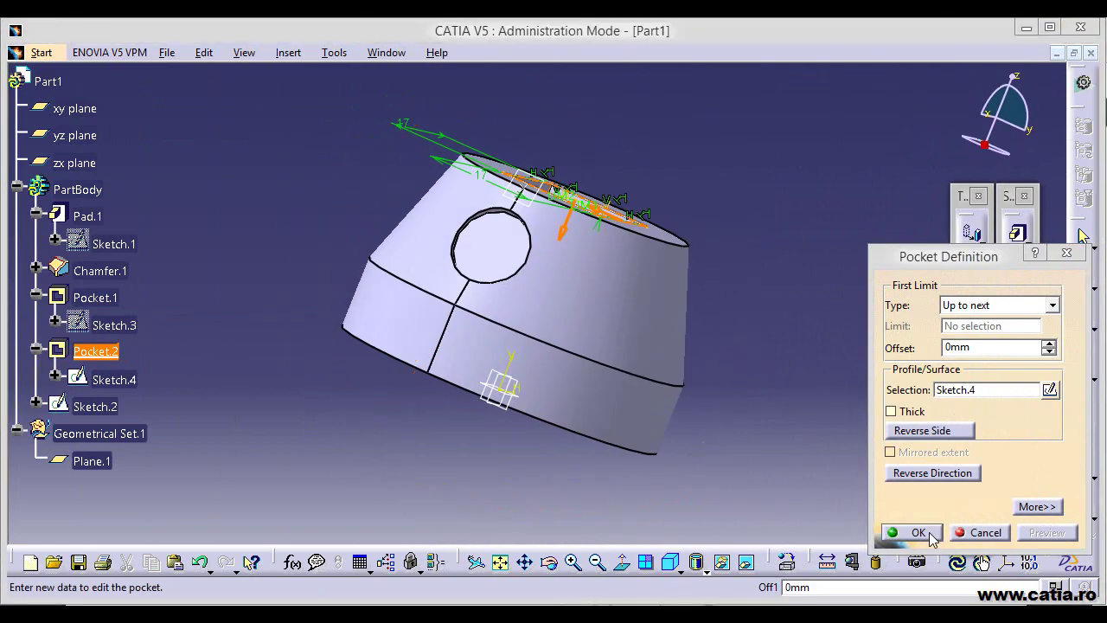
{"action": "mouse_move", "coordinate": [702, 190]}
{"action": "middle_mouse_down"}
{"action": "mouse_move", "coordinate": [482, 445]}
{"action": "mouse_move", "coordinate": [623, 415]}
{"action": "mouse_move", "coordinate": [621, 184]}
{"action": "mouse_move", "coordinate": [655, 179]}
{"action": "middle_mouse_up"}
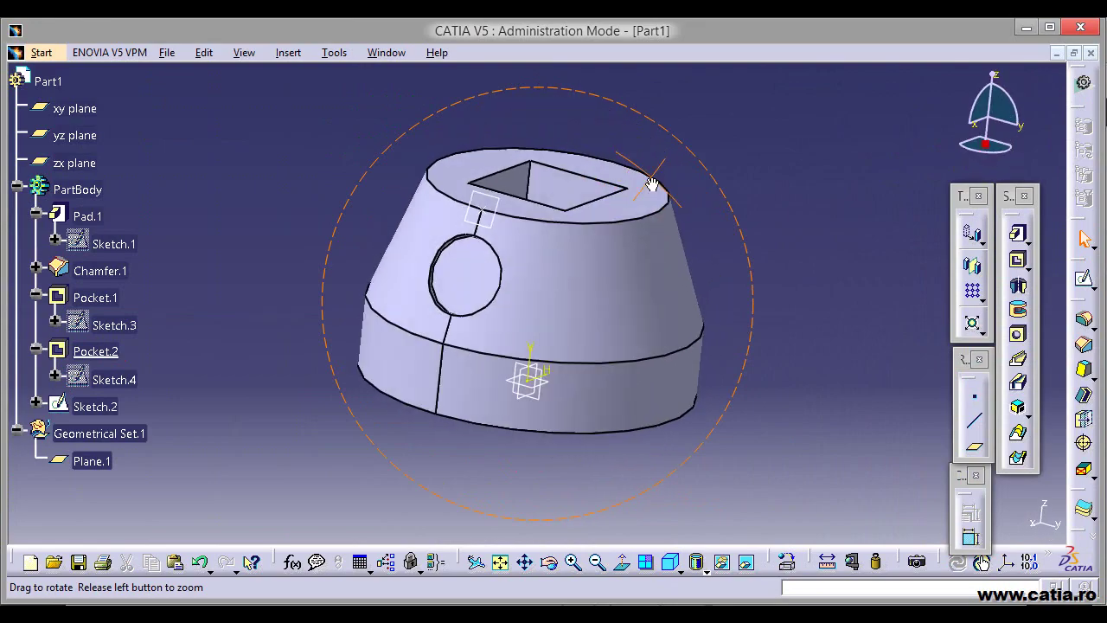
{"action": "left_click", "coordinate": [236, 600]}
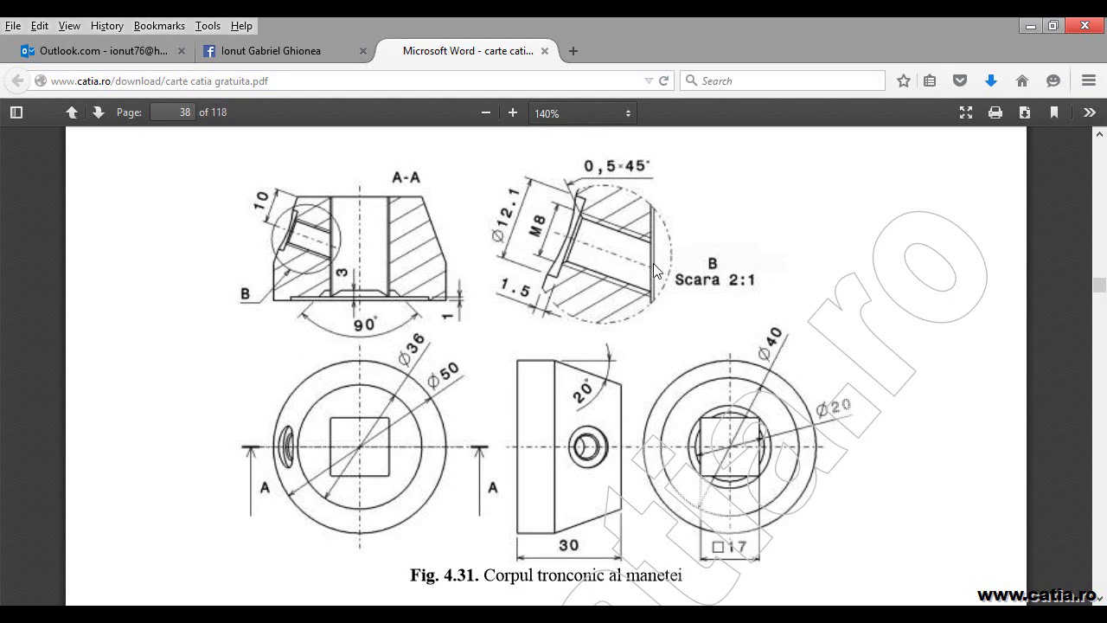
- Switch from the page 38 Fig. 4.31 drawing back to the CATIA part
{"action": "key", "text": "alt+Tab"}
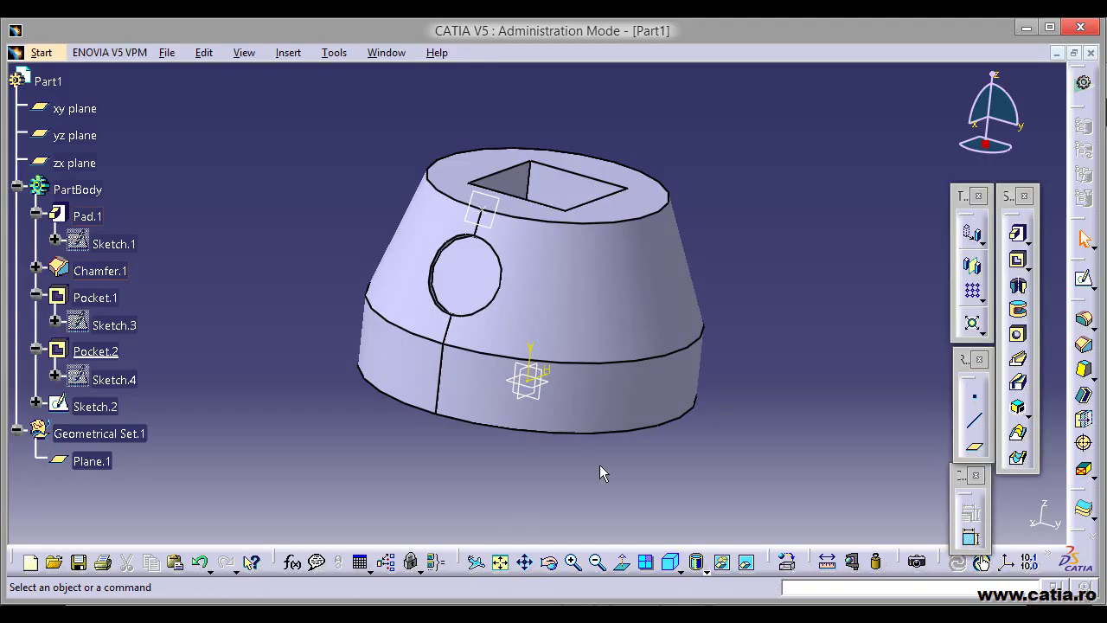
- Place Hole.1 on the side recess face, concentric with the recess circle
{"action": "left_click", "coordinate": [1021, 336]}
{"action": "left_click", "coordinate": [477, 283]}
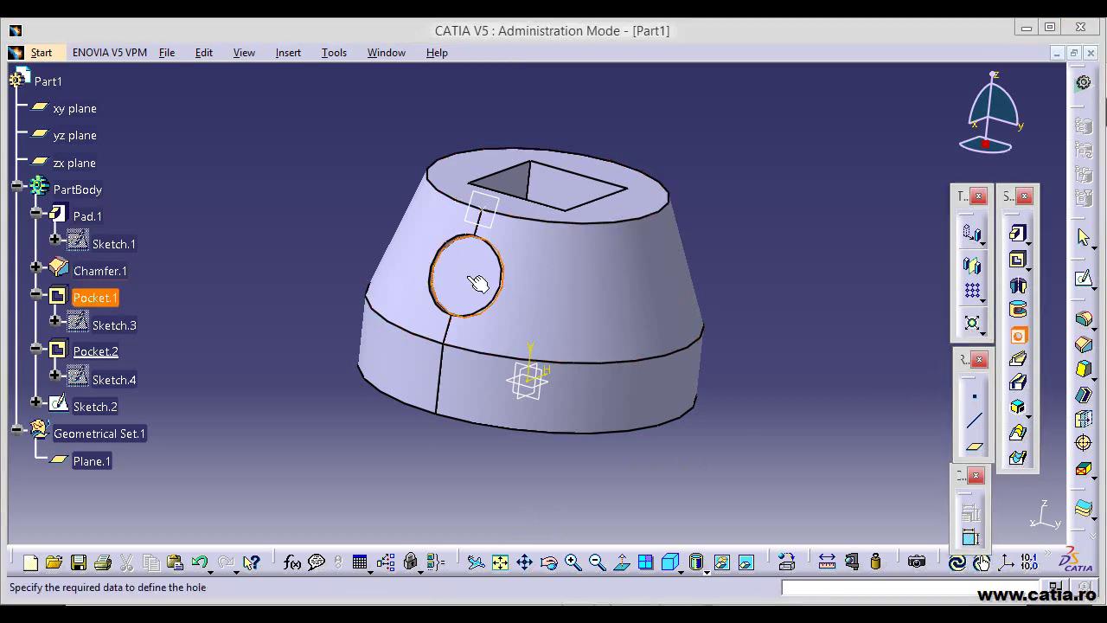
{"action": "left_click", "coordinate": [470, 325]}
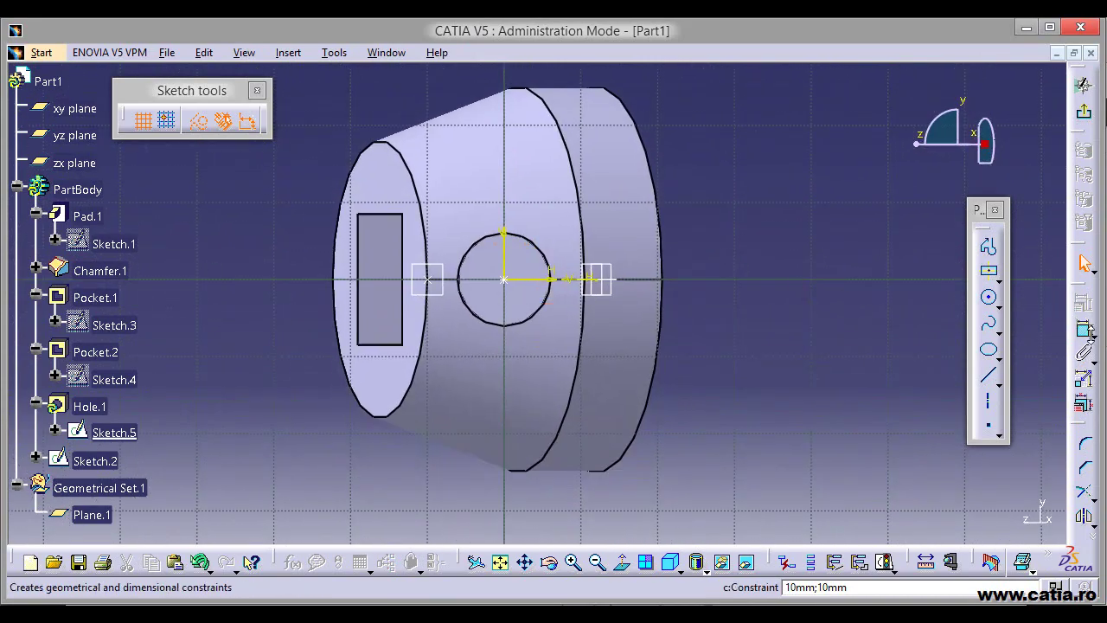
{"action": "left_click", "coordinate": [1084, 327]}
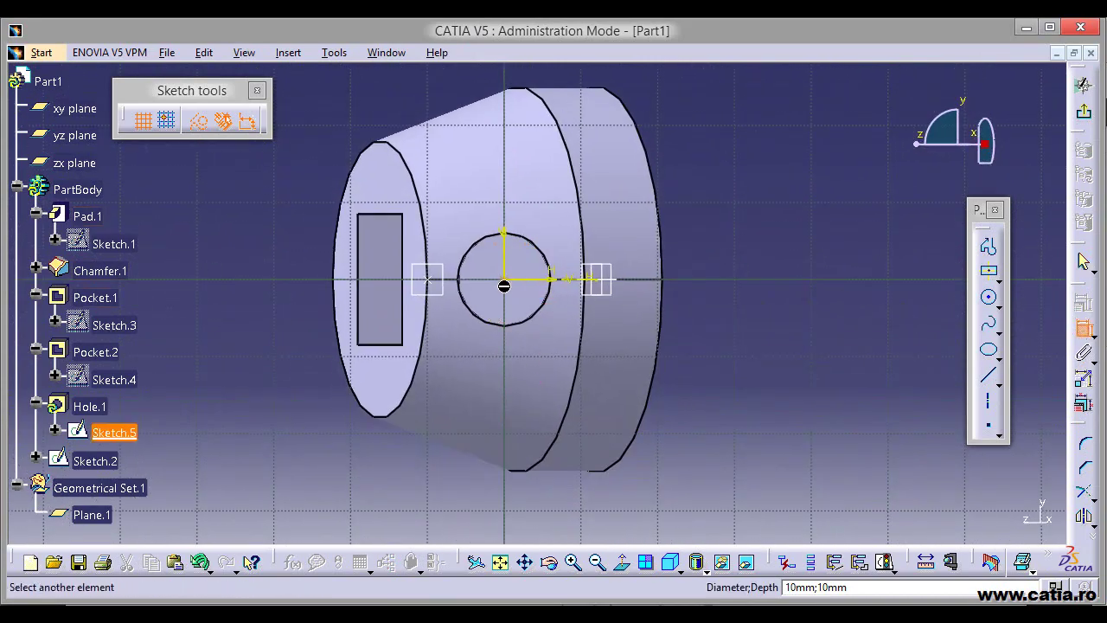
{"action": "left_click", "coordinate": [531, 317]}
{"action": "right_click", "coordinate": [720, 282]}
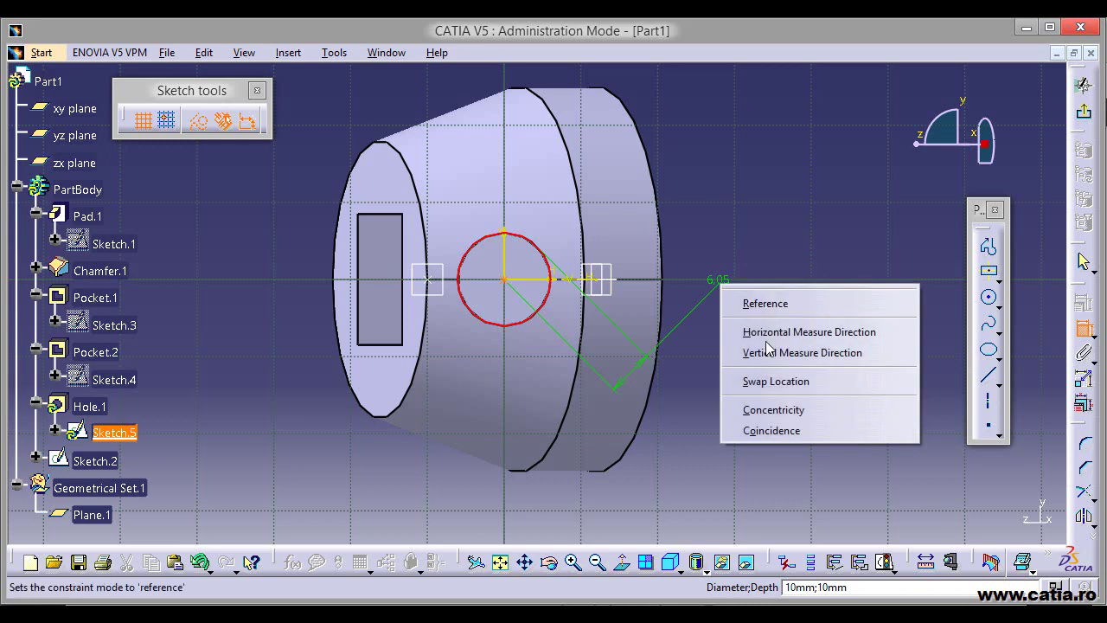
{"action": "left_click", "coordinate": [821, 410]}
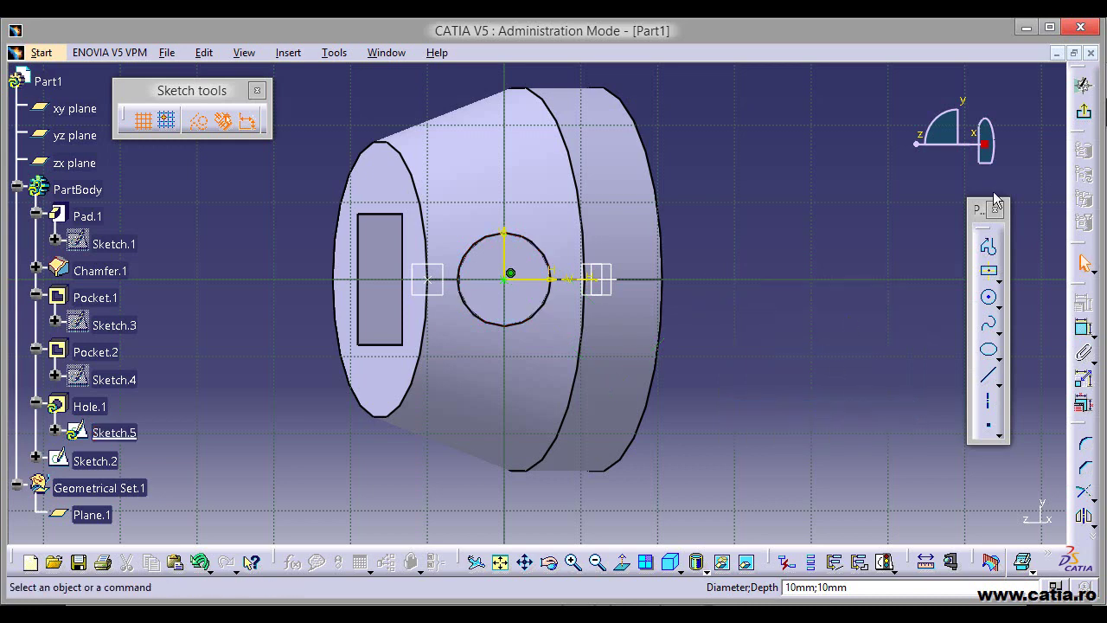
{"action": "left_click", "coordinate": [1083, 84]}
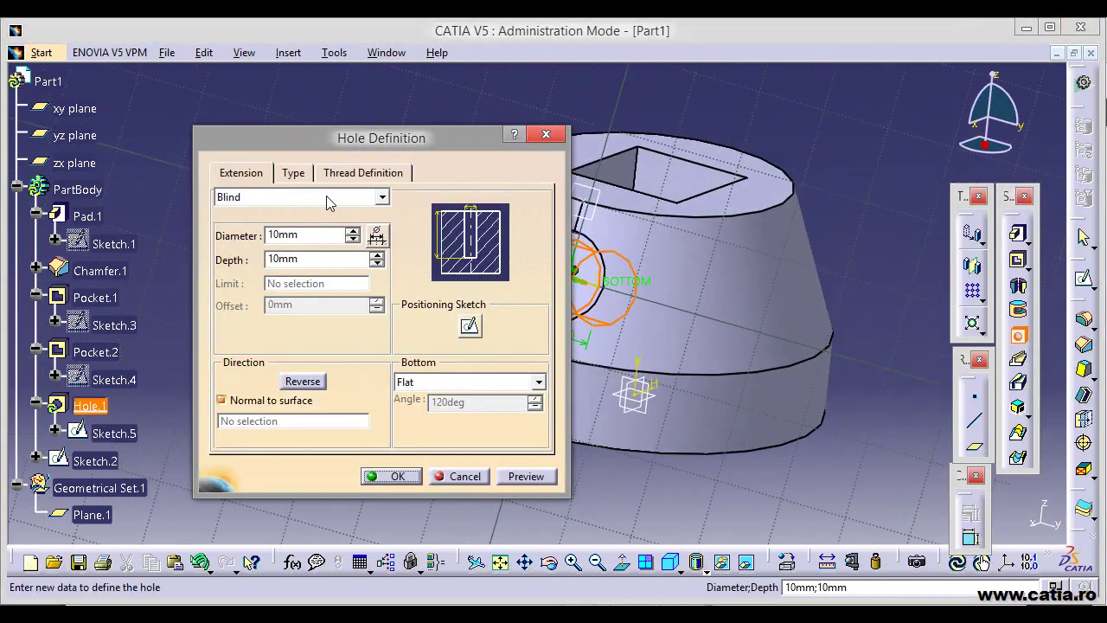
- Set the hole extension to Up to next with an 8 mm diameter
{"action": "left_click", "coordinate": [315, 196]}
{"action": "left_click", "coordinate": [290, 229]}
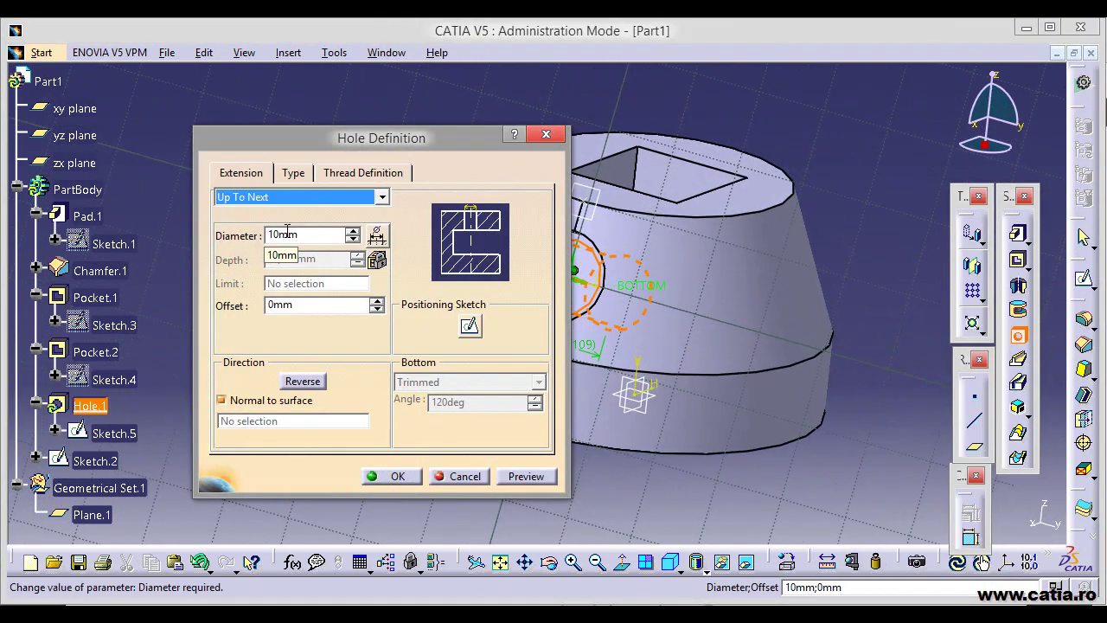
{"action": "left_click_drag", "start_coordinate": [310, 237], "coordinate": [260, 236]}
{"action": "type", "text": "8"}
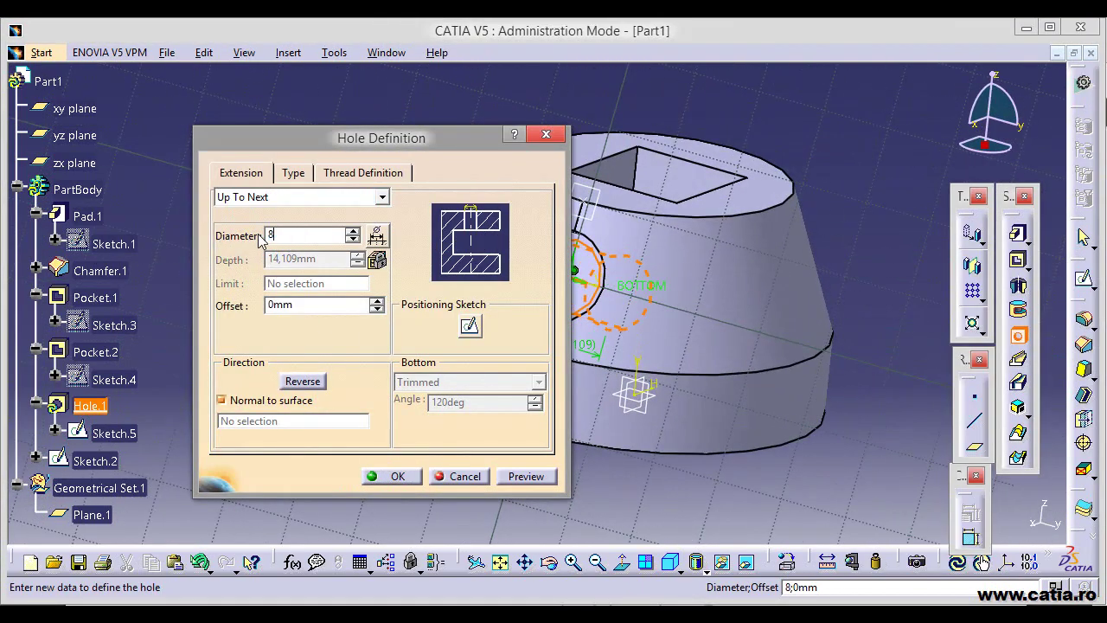
- Make the hole threaded using the Metric Thin Pitch standard
{"action": "left_click", "coordinate": [355, 177]}
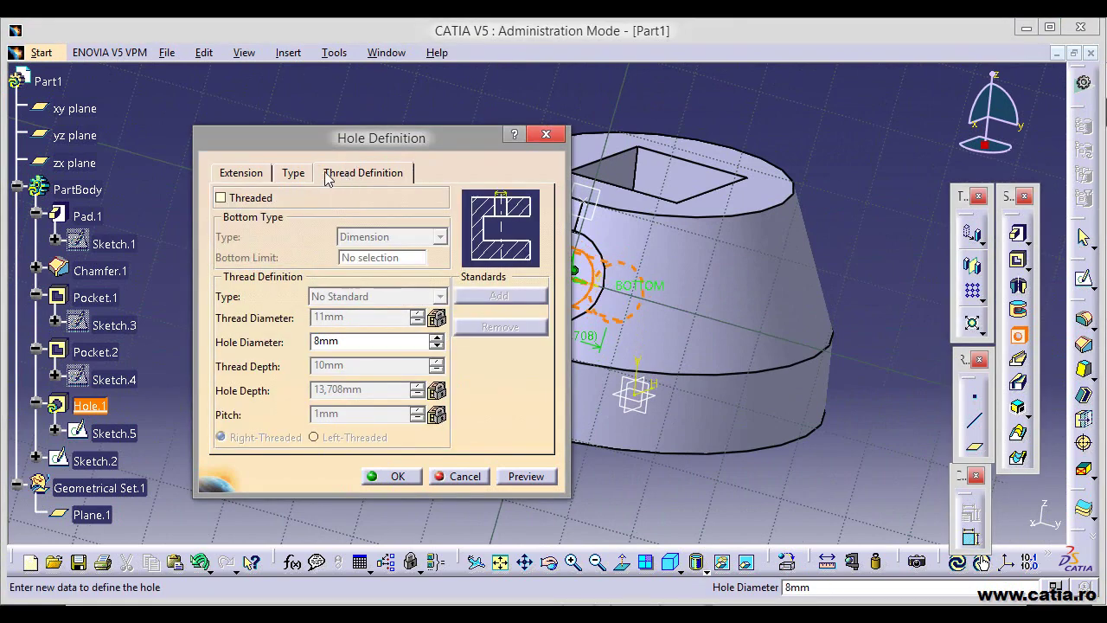
{"action": "left_click", "coordinate": [221, 197]}
{"action": "left_click", "coordinate": [373, 298]}
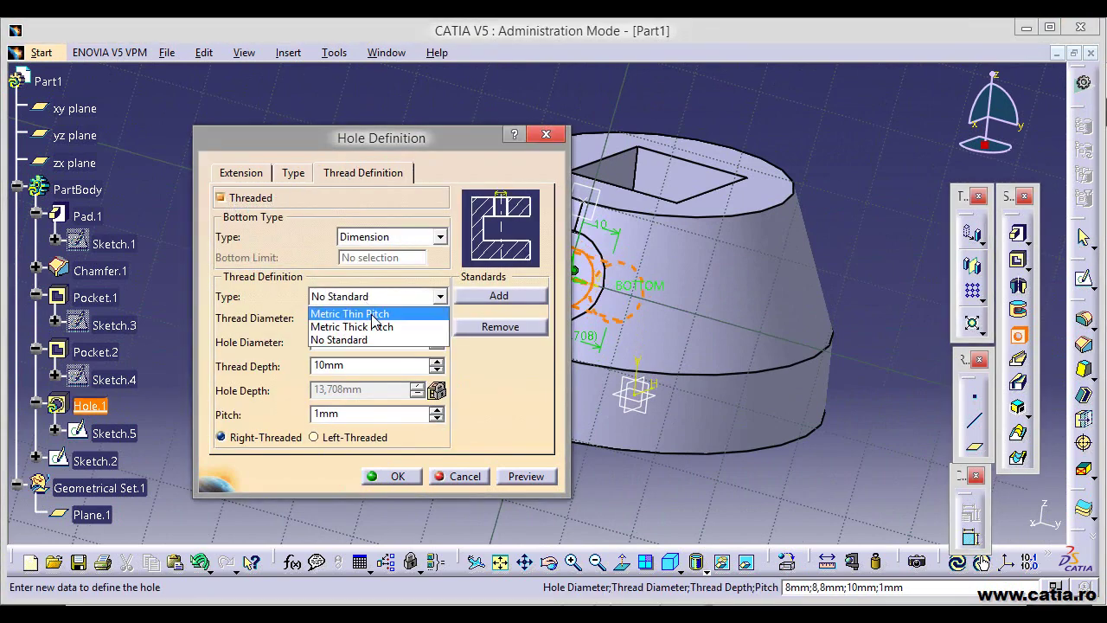
{"action": "left_click", "coordinate": [378, 314]}
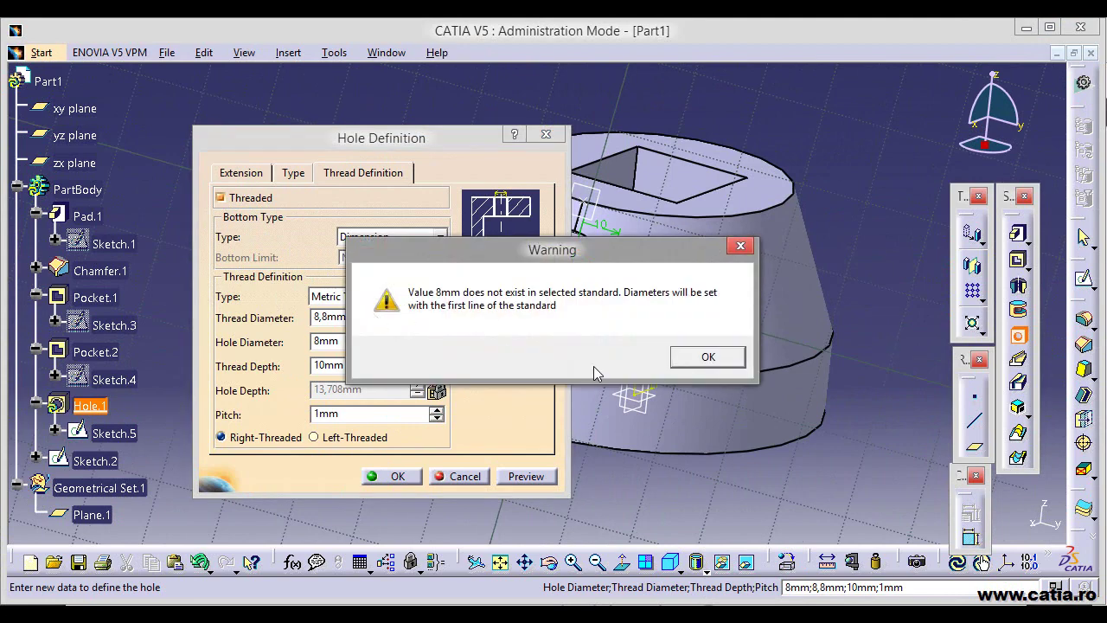
{"action": "left_click", "coordinate": [700, 365]}
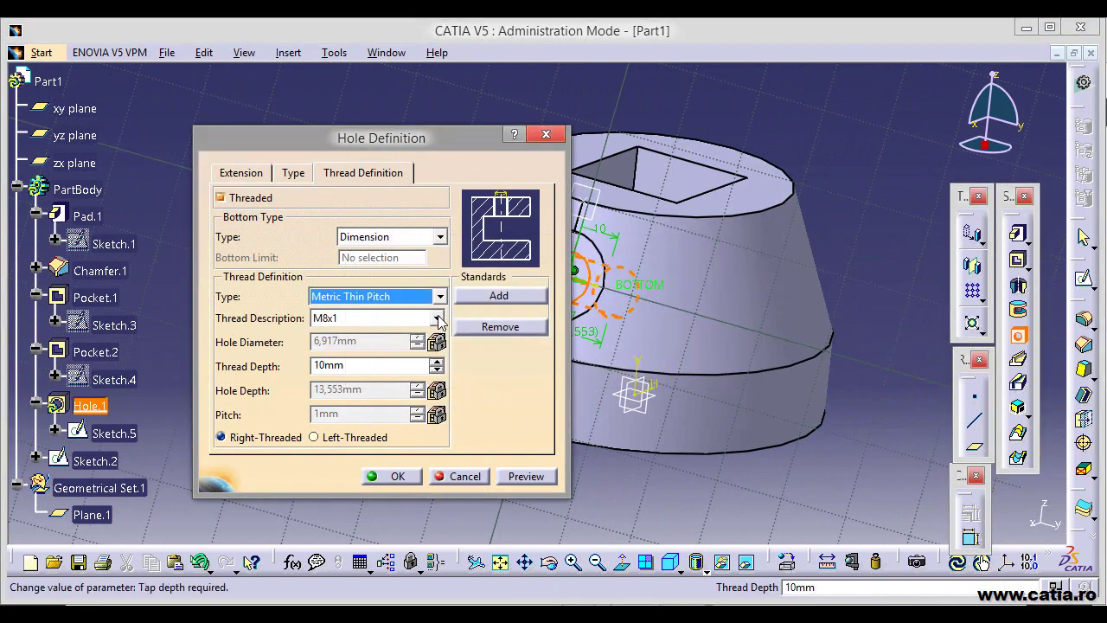
- Set the thread depth to 13,552 mm and create the hole
{"action": "double_click", "coordinate": [378, 365]}
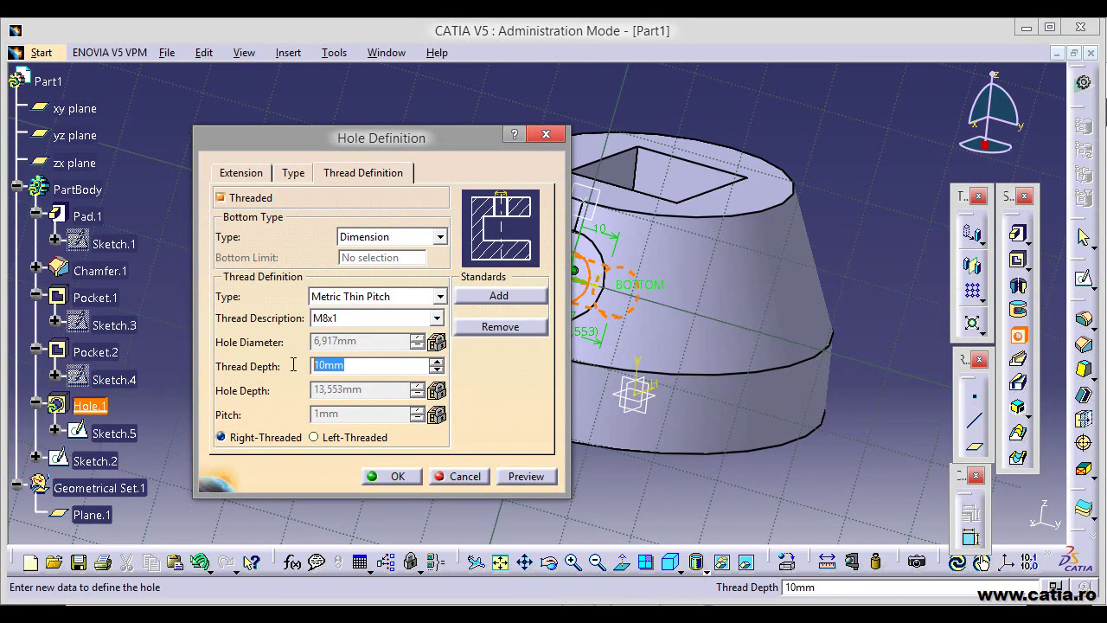
{"action": "type", "text": "13.553"}
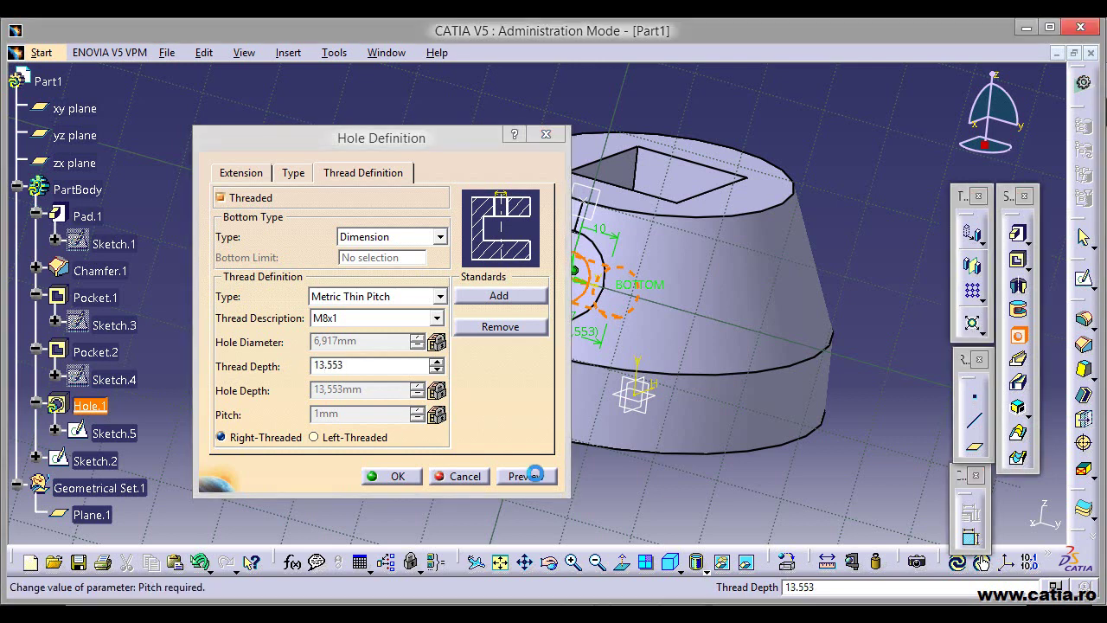
{"action": "left_click", "coordinate": [535, 477]}
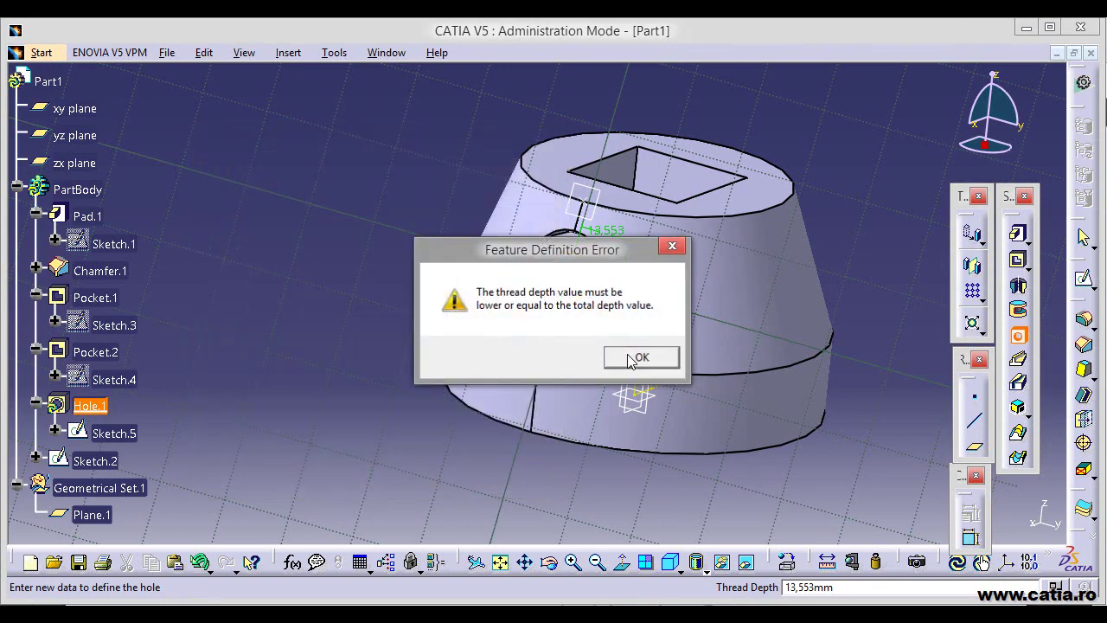
{"action": "left_click", "coordinate": [631, 356]}
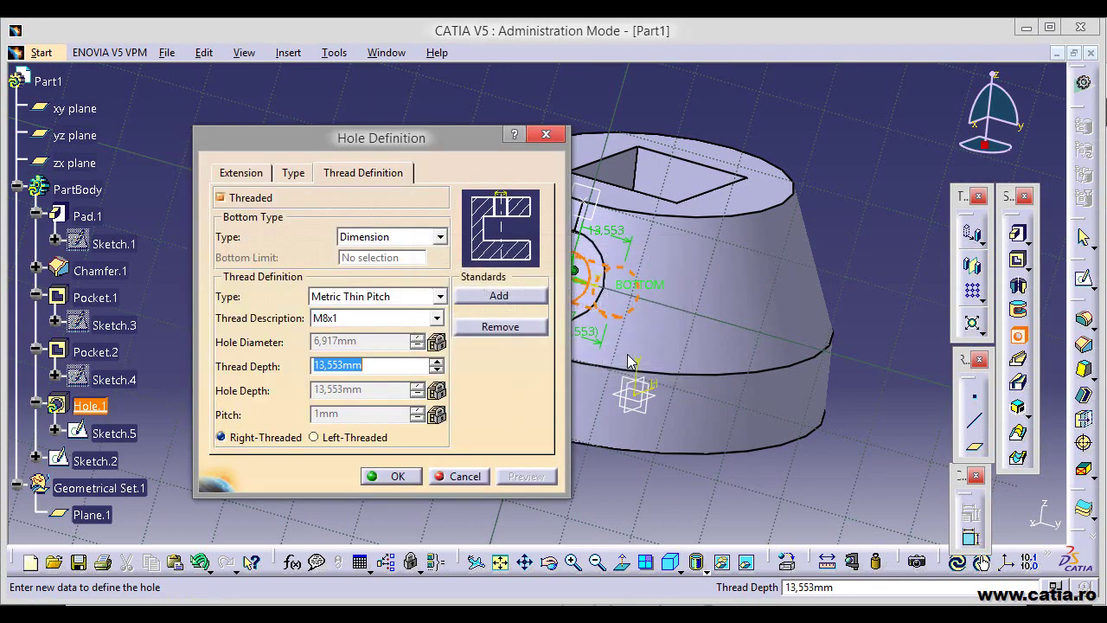
{"action": "left_click", "coordinate": [343, 365]}
{"action": "key", "text": "BackSpace"}
{"action": "type", "text": "2"}
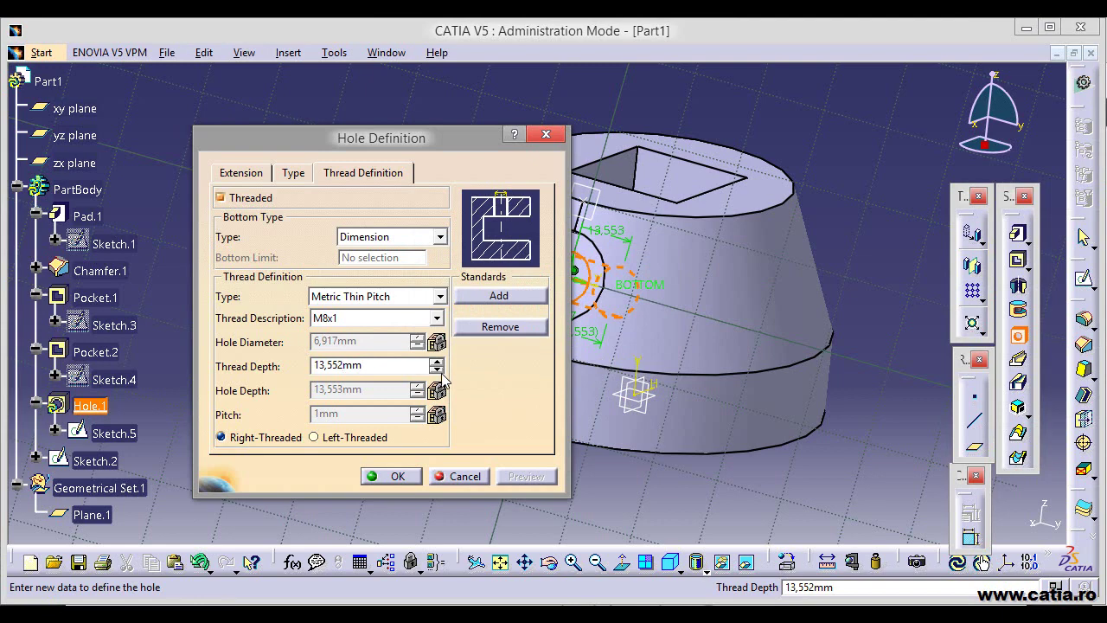
{"action": "left_click", "coordinate": [413, 476]}
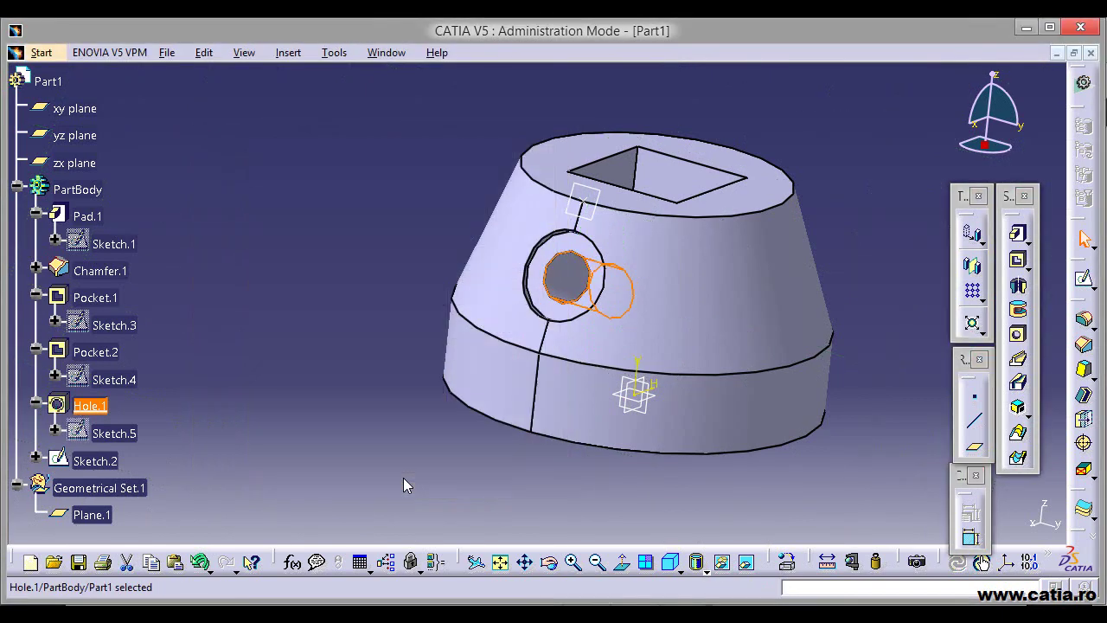
- Chamfer the threaded hole's edge with length 0.5 mm at 45°
{"action": "mouse_move", "coordinate": [507, 378]}
{"action": "middle_mouse_down"}
{"action": "mouse_move", "coordinate": [455, 401]}
{"action": "mouse_move", "coordinate": [737, 300]}
{"action": "mouse_move", "coordinate": [507, 447]}
{"action": "mouse_move", "coordinate": [600, 453]}
{"action": "mouse_move", "coordinate": [814, 295]}
{"action": "mouse_move", "coordinate": [683, 366]}
{"action": "mouse_move", "coordinate": [626, 267]}
{"action": "mouse_move", "coordinate": [605, 389]}
{"action": "middle_mouse_up"}
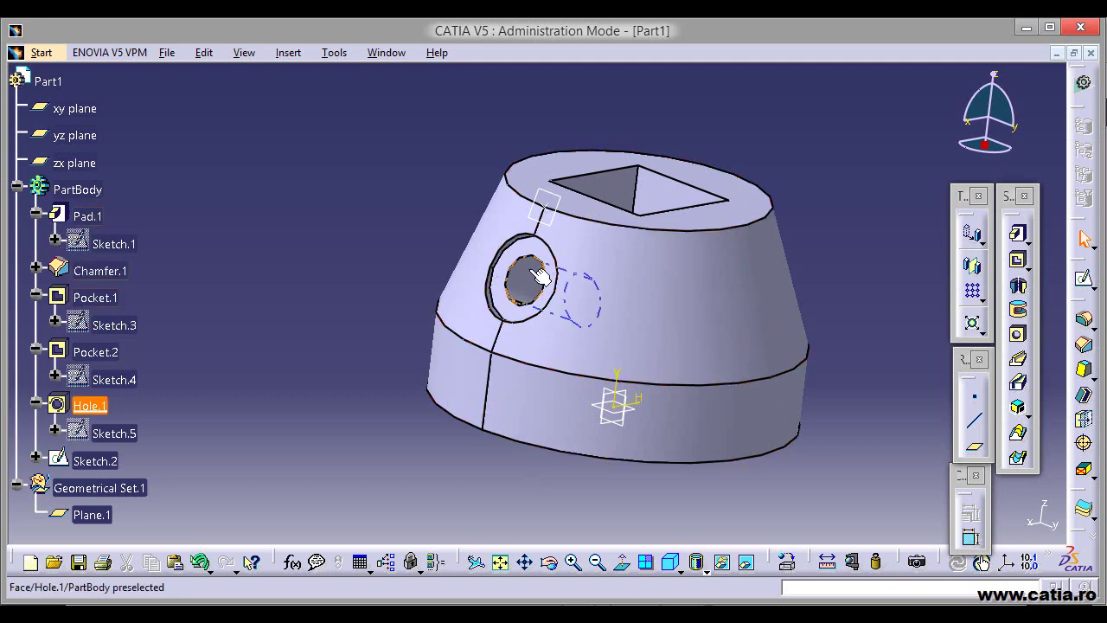
{"action": "left_click", "coordinate": [1084, 348]}
{"action": "type", "text": "0.5"}
{"action": "type", "text": "70"}
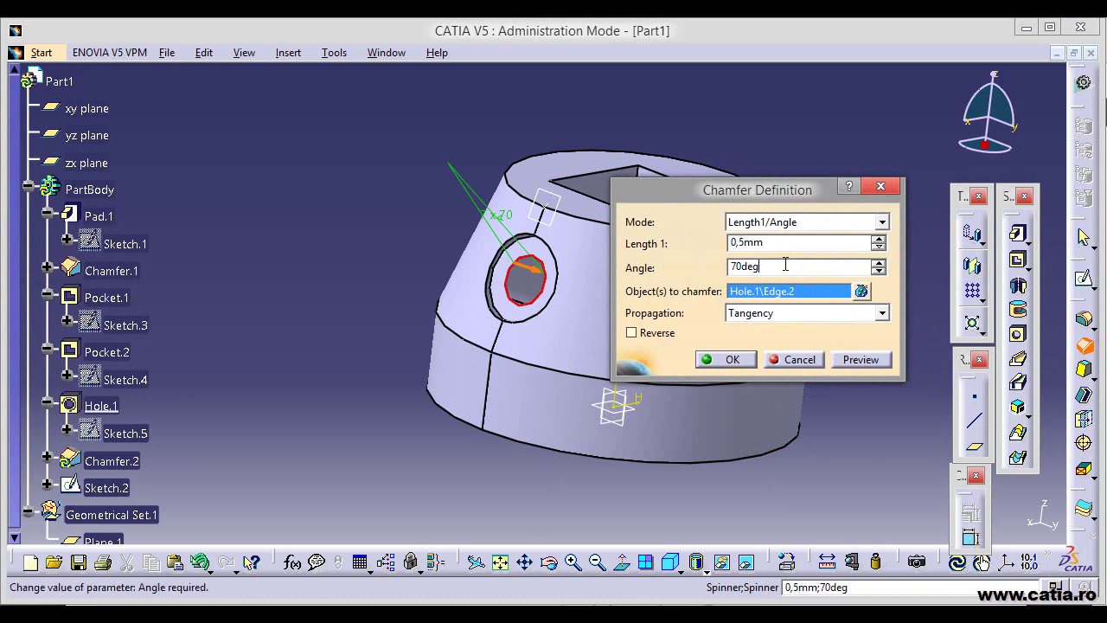
{"action": "left_click_drag", "start_coordinate": [783, 266], "coordinate": [700, 265]}
{"action": "type", "text": "45"}
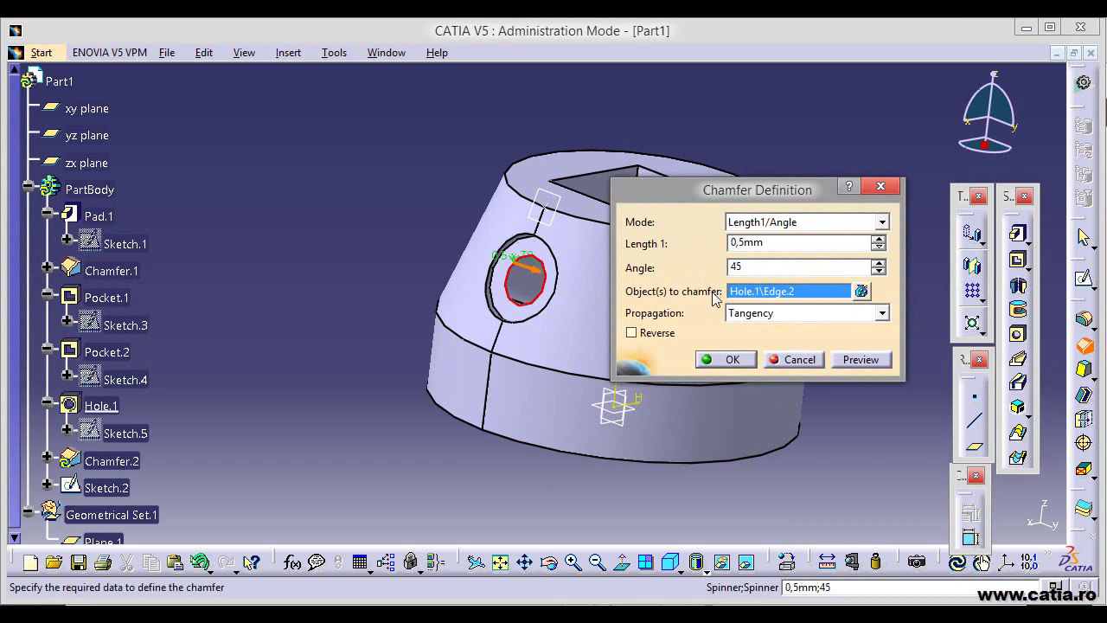
{"action": "left_click", "coordinate": [746, 361]}
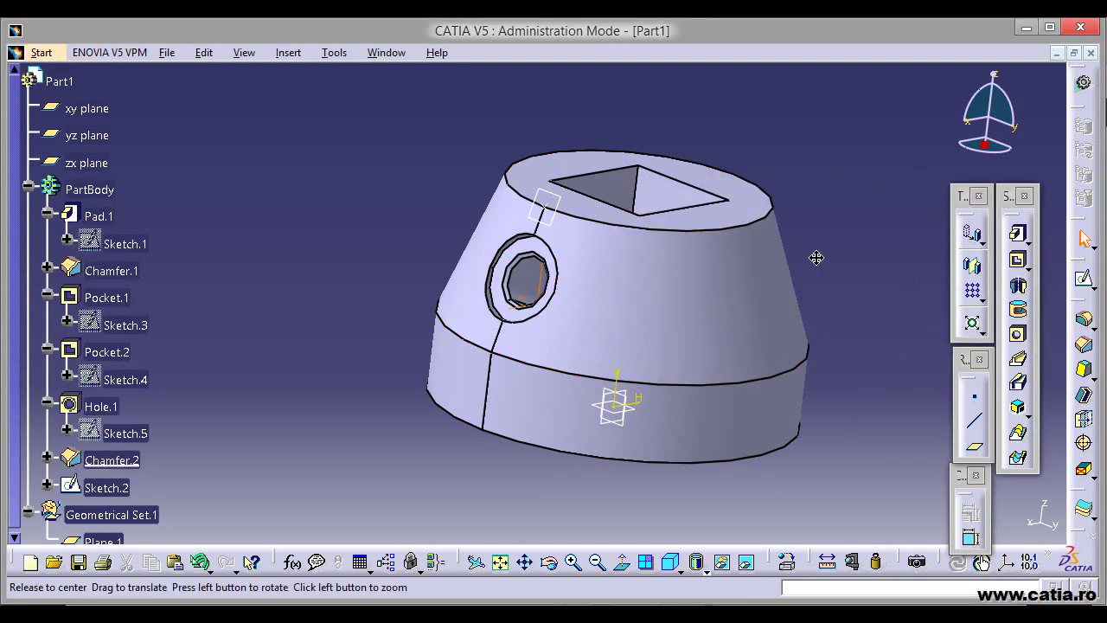
{"action": "mouse_move", "coordinate": [816, 254]}
{"action": "middle_mouse_down"}
{"action": "mouse_move", "coordinate": [578, 325]}
{"action": "mouse_move", "coordinate": [593, 383]}
{"action": "mouse_move", "coordinate": [790, 289]}
{"action": "mouse_move", "coordinate": [704, 411]}
{"action": "mouse_move", "coordinate": [650, 324]}
{"action": "mouse_move", "coordinate": [640, 331]}
{"action": "middle_mouse_up"}
- Zoom and orbit the part until its wide base face is visible
{"action": "scroll", "coordinate": [245, 410], "scroll_direction": "down", "scroll_amount": 2}
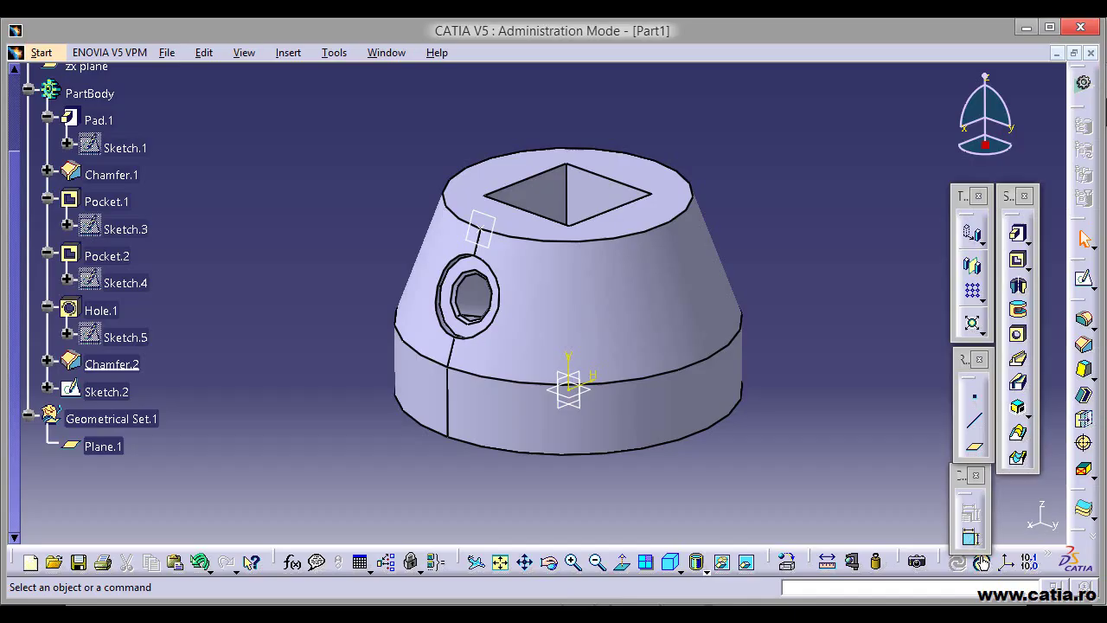
{"action": "middle_click_drag", "start_coordinate": [722, 514], "coordinate": [655, 371]}
{"action": "middle_click_drag", "start_coordinate": [544, 180], "coordinate": [824, 346]}
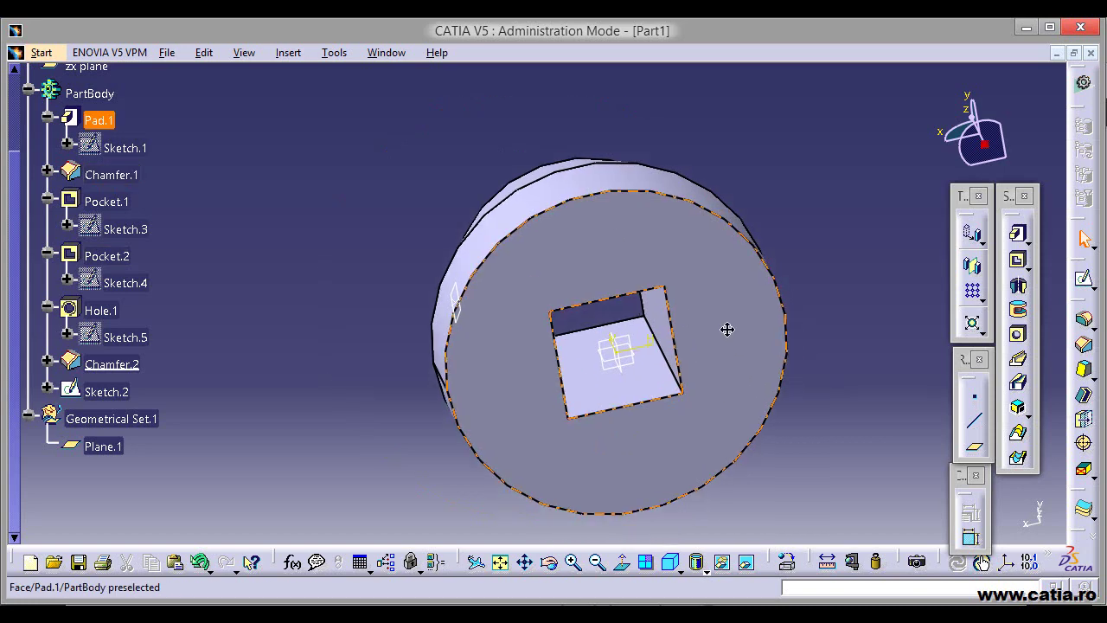
- Start an unthreaded hole on the wide base face
{"action": "left_click", "coordinate": [1017, 334]}
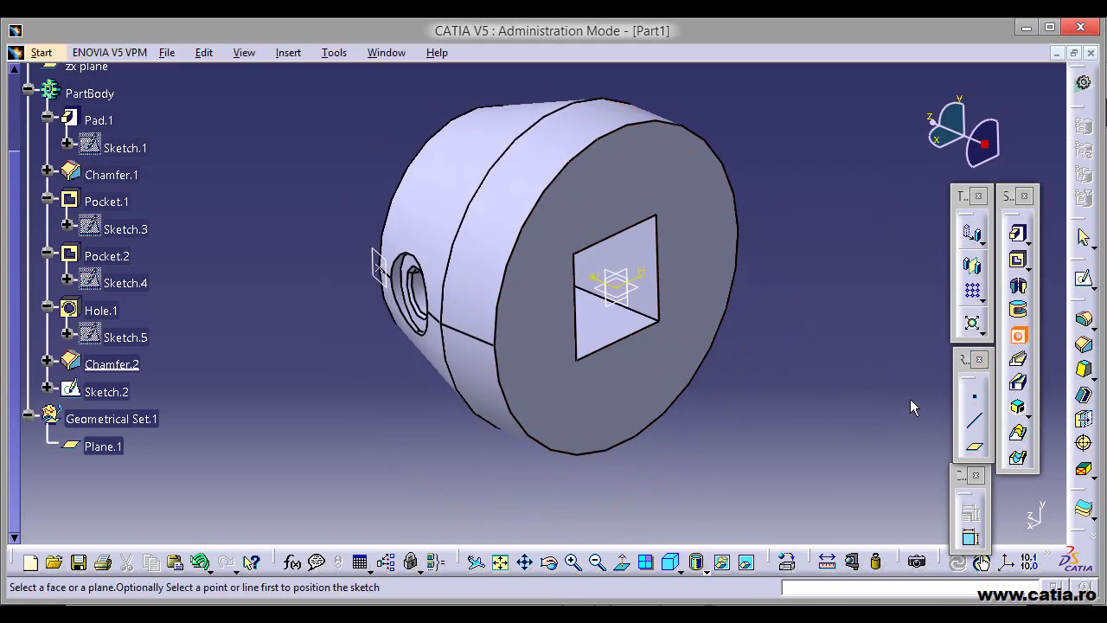
{"action": "left_click", "coordinate": [672, 358]}
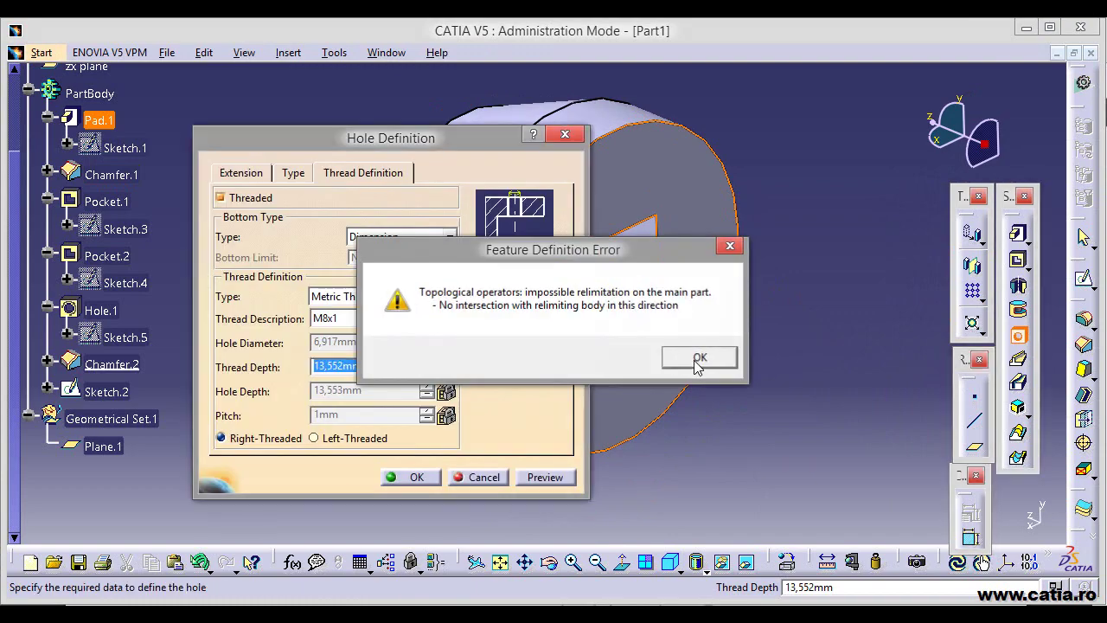
{"action": "left_click", "coordinate": [699, 358]}
{"action": "left_click", "coordinate": [231, 201]}
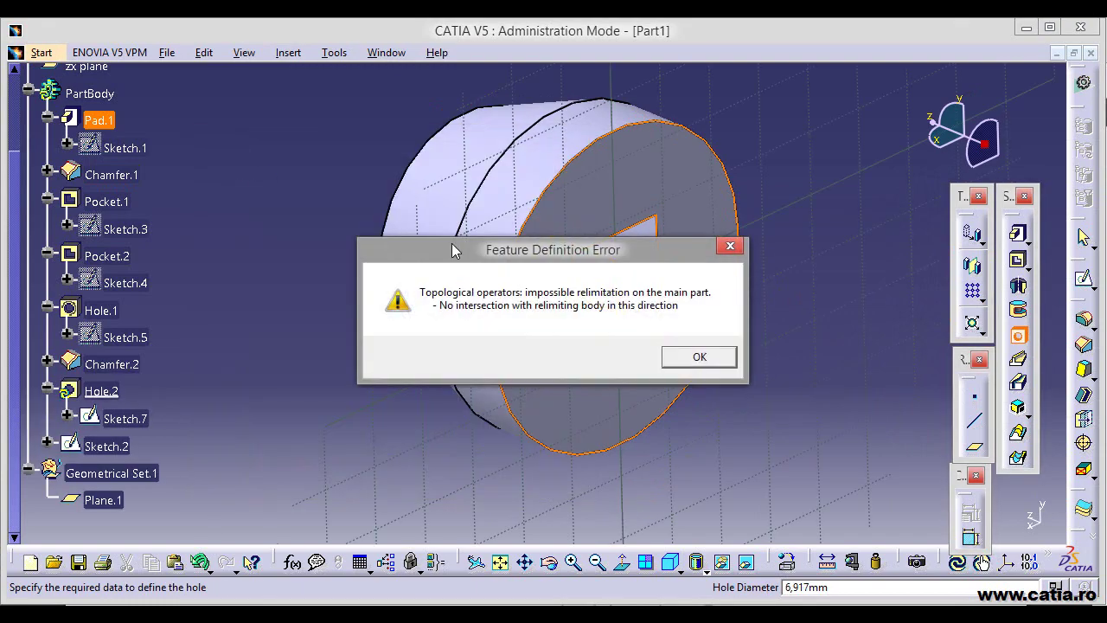
{"action": "left_click", "coordinate": [711, 357]}
- Make the hole Blind, 20 mm diameter and 3 mm deep
{"action": "left_click", "coordinate": [244, 176]}
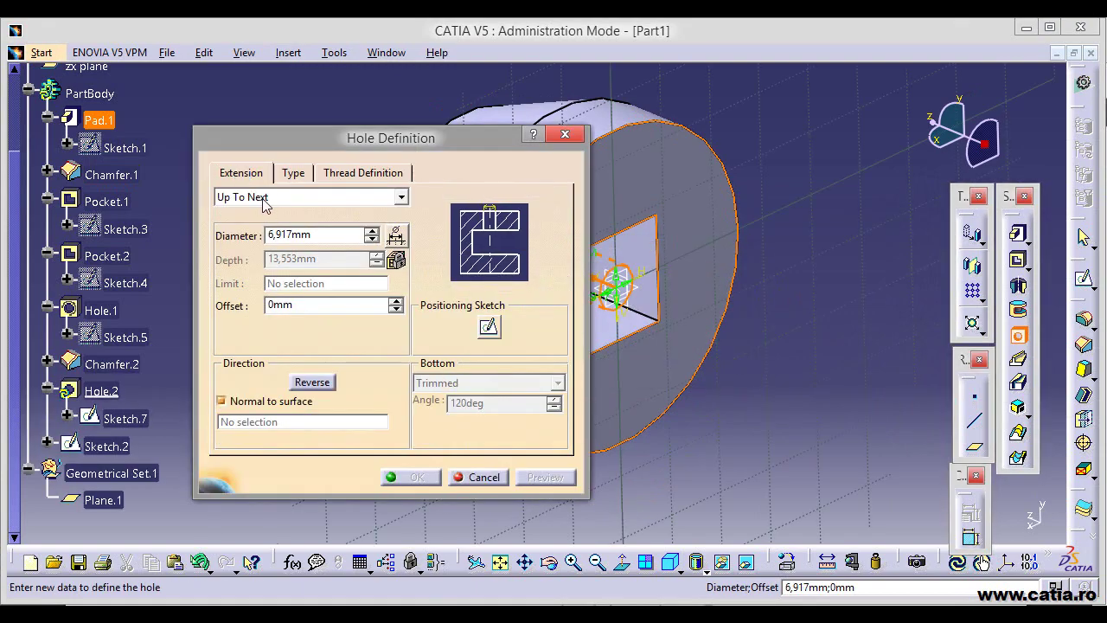
{"action": "left_click", "coordinate": [297, 197]}
{"action": "left_click", "coordinate": [256, 215]}
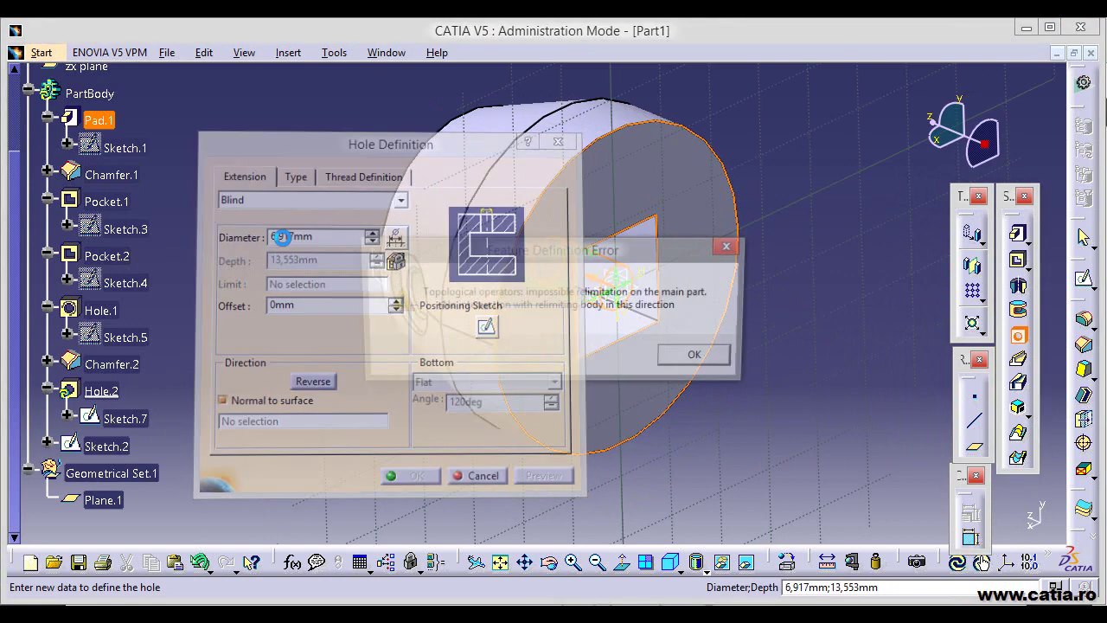
{"action": "left_click", "coordinate": [699, 357]}
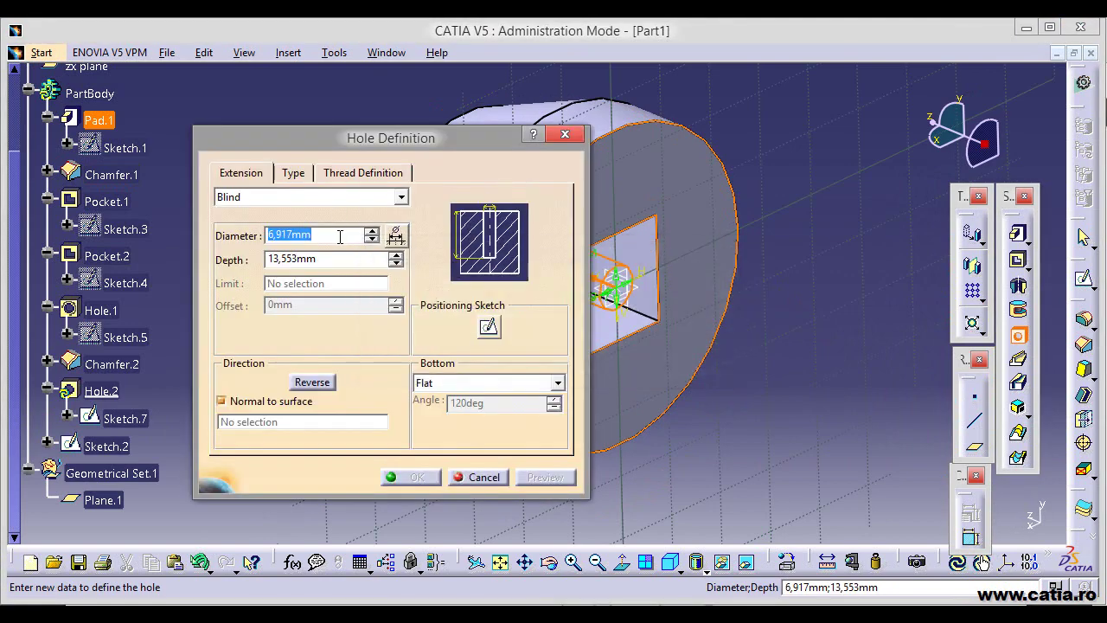
{"action": "type", "text": "20"}
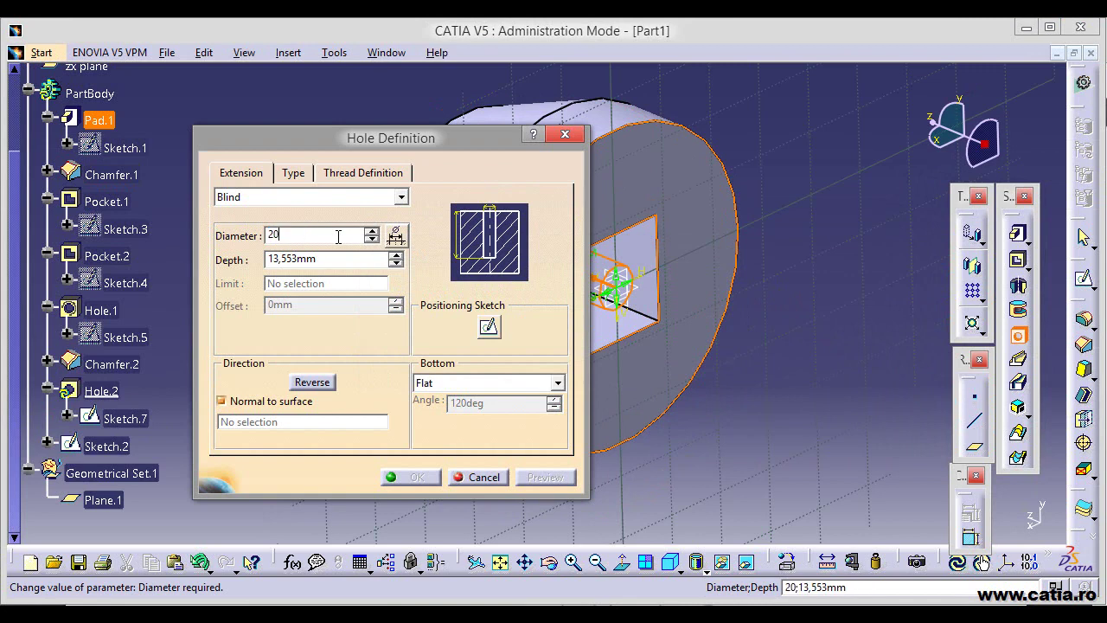
{"action": "left_click_drag", "start_coordinate": [333, 259], "coordinate": [256, 260]}
{"action": "type", "text": "3"}
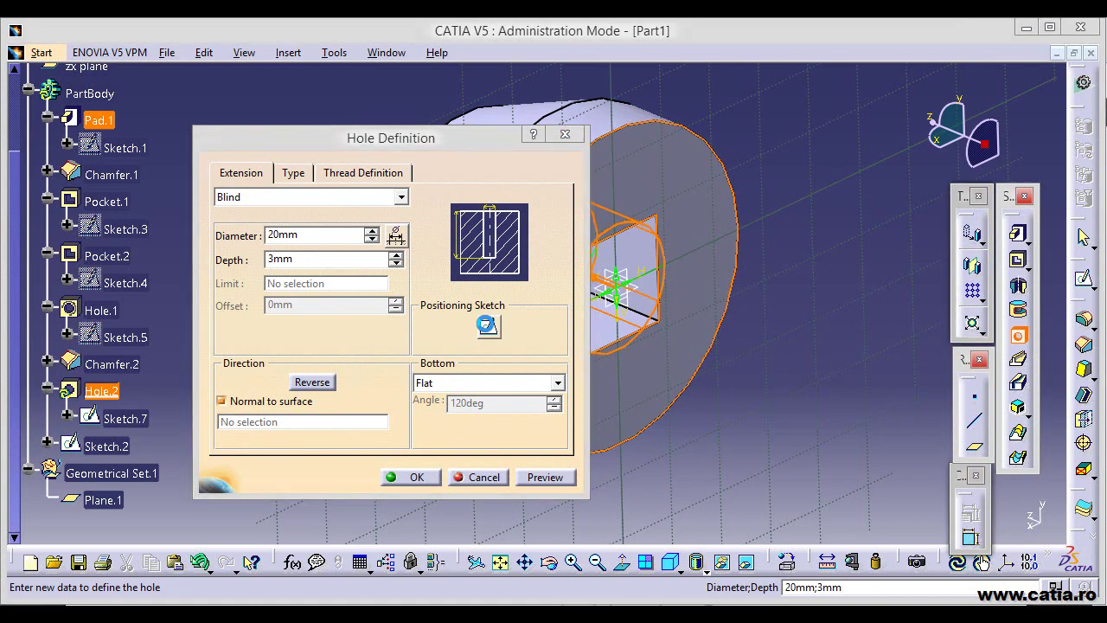
{"action": "left_click", "coordinate": [488, 327]}
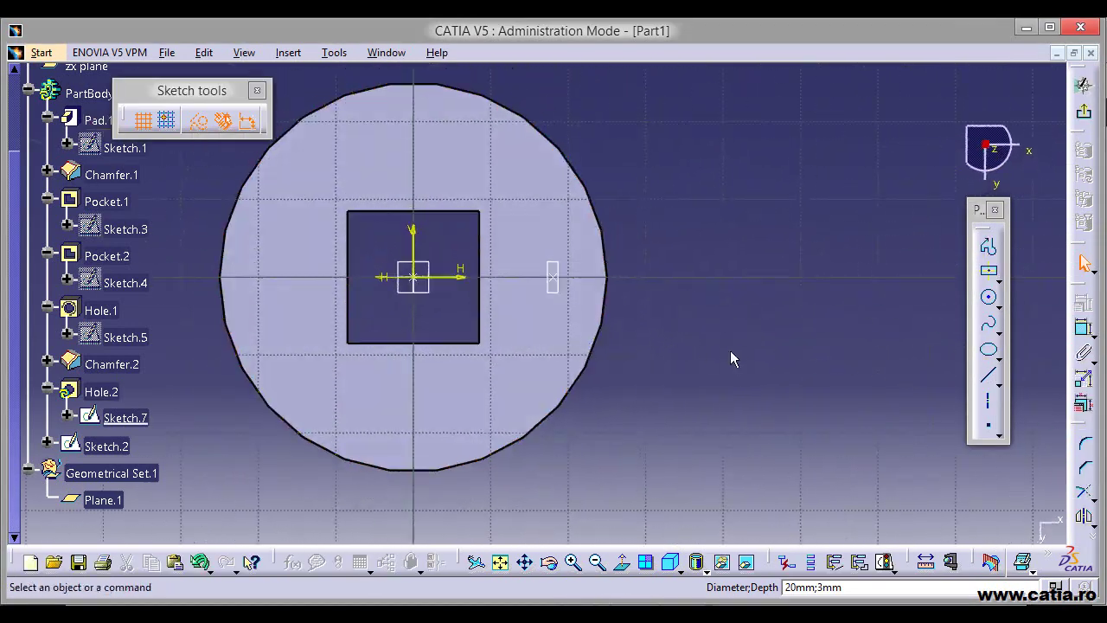
- Constrain Hole.2 concentric with the base face's outer circular edge
{"action": "left_click", "coordinate": [1087, 332]}
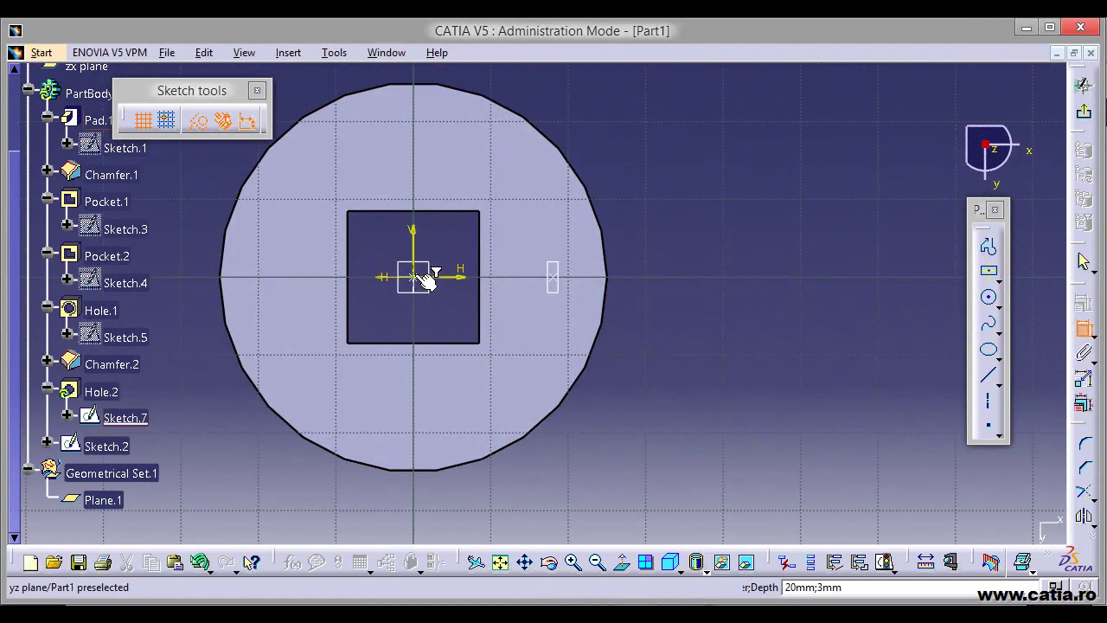
{"action": "mouse_move", "coordinate": [417, 279]}
{"action": "middle_mouse_down"}
{"action": "mouse_move", "coordinate": [414, 330]}
{"action": "mouse_move", "coordinate": [379, 255]}
{"action": "middle_mouse_up"}
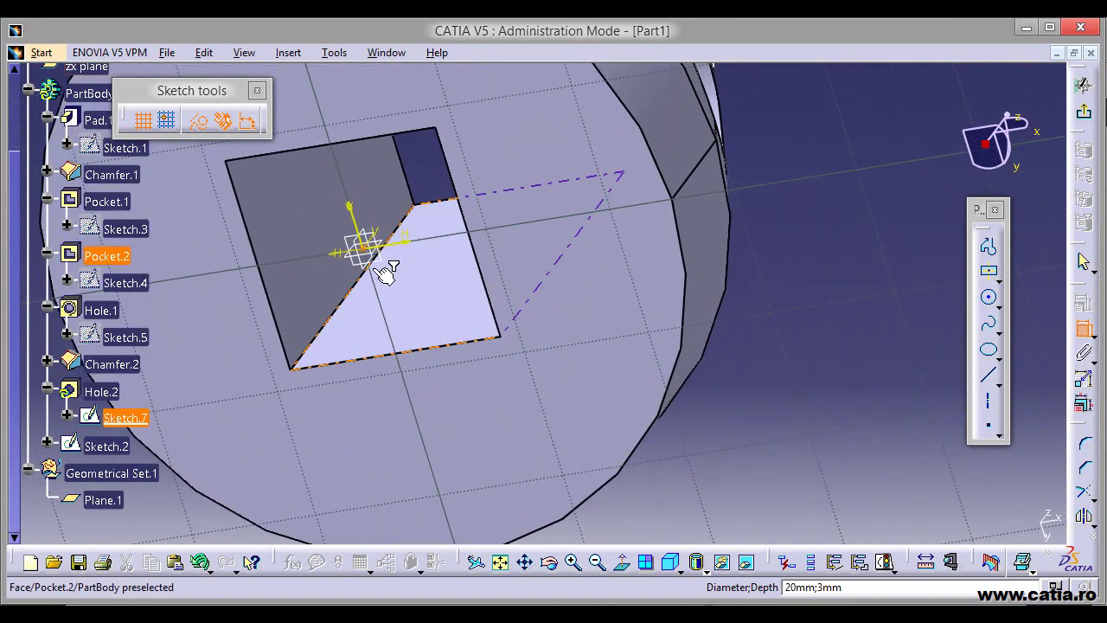
{"action": "mouse_move", "coordinate": [383, 237]}
{"action": "middle_mouse_down"}
{"action": "mouse_move", "coordinate": [501, 248]}
{"action": "mouse_move", "coordinate": [651, 341]}
{"action": "middle_mouse_up"}
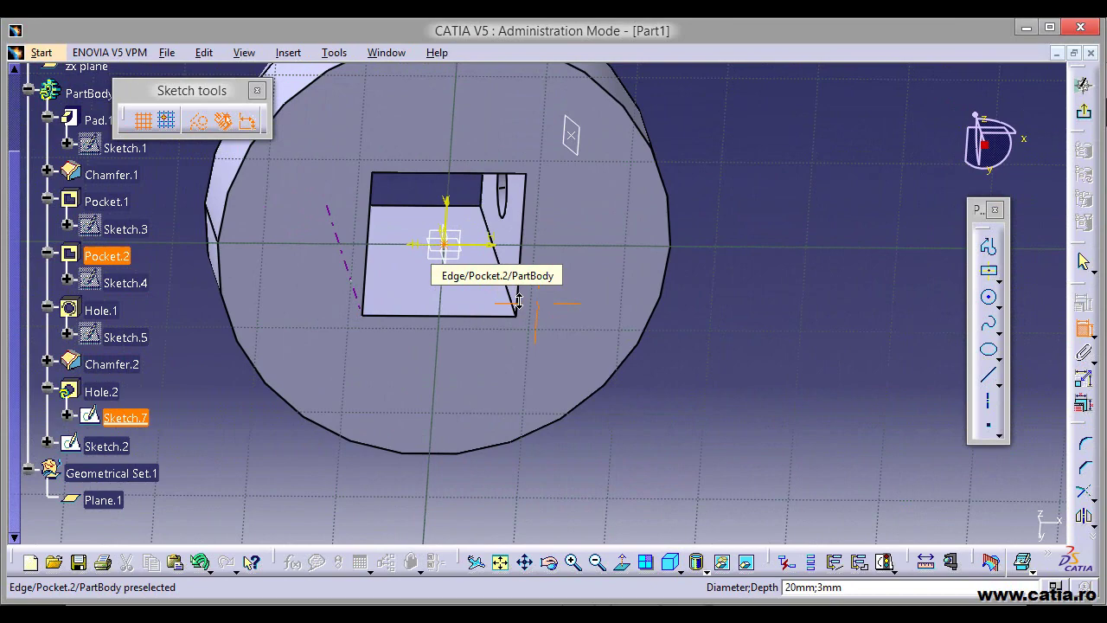
{"action": "left_click", "coordinate": [652, 337]}
{"action": "right_click", "coordinate": [706, 327]}
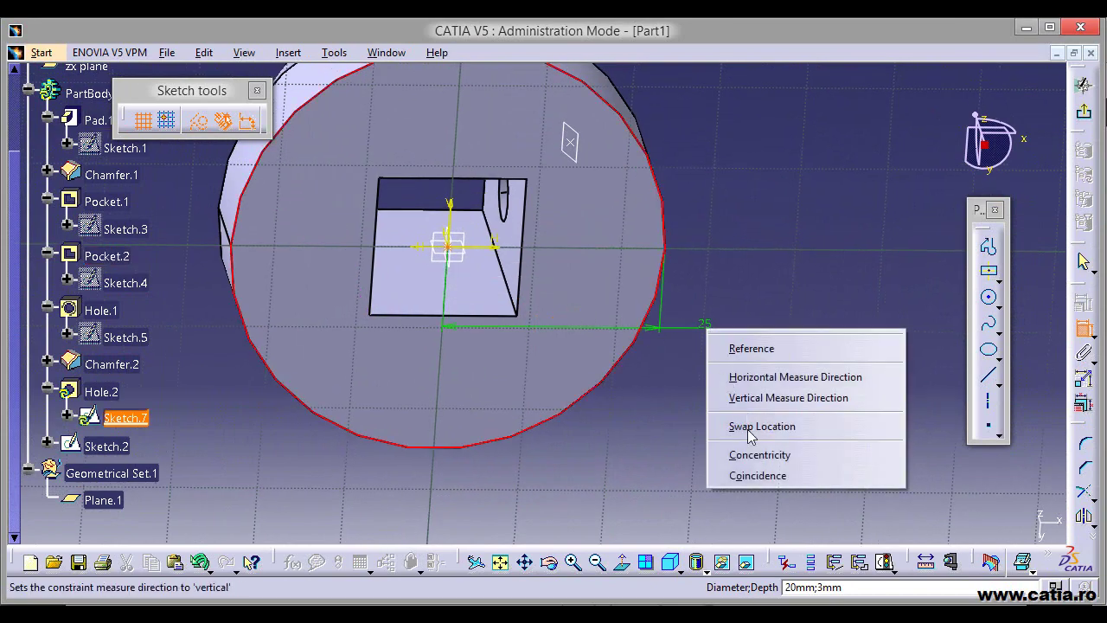
{"action": "left_click", "coordinate": [769, 458]}
{"action": "left_click", "coordinate": [1083, 84]}
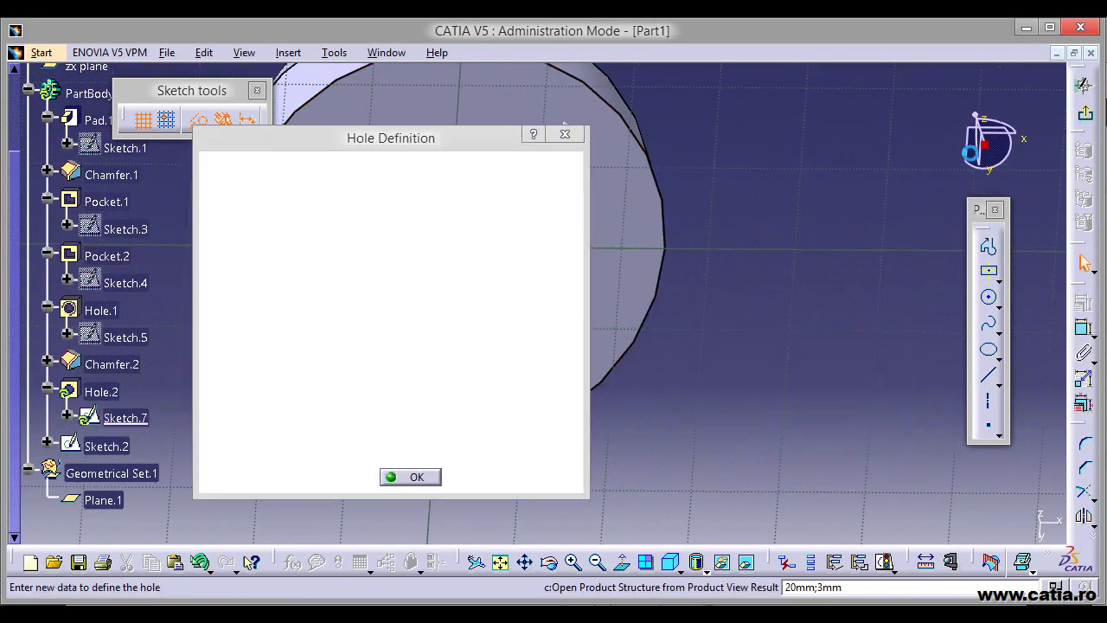
{"action": "middle_click_drag", "start_coordinate": [677, 330], "coordinate": [736, 268]}
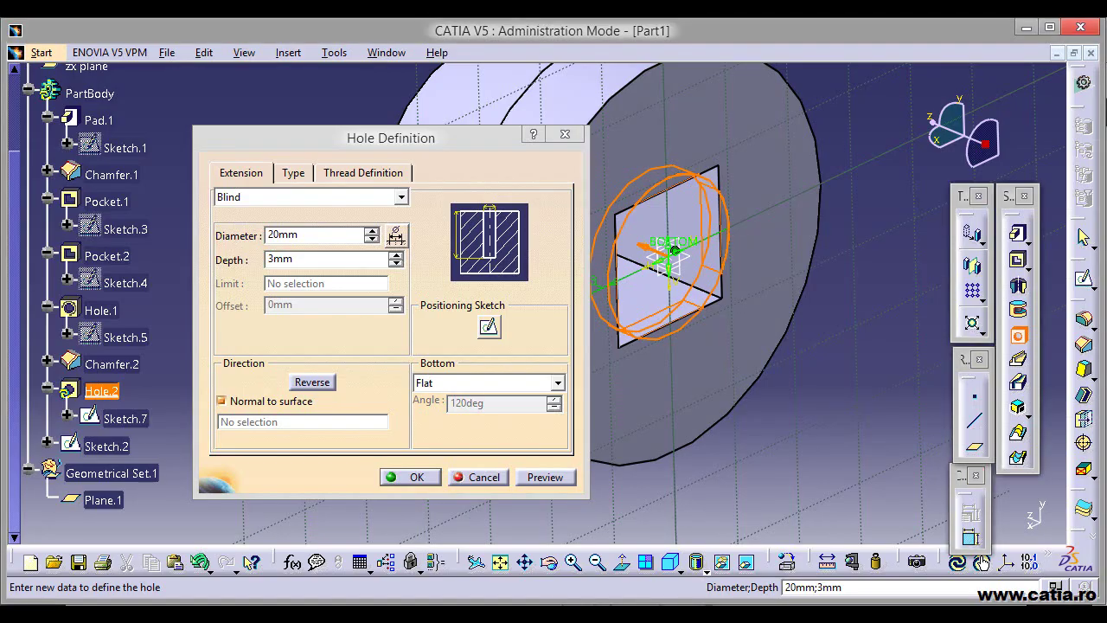
- Set Hole.2 to a Tapered type with a 90° angle and create it
{"action": "left_click", "coordinate": [295, 175]}
{"action": "left_click", "coordinate": [300, 198]}
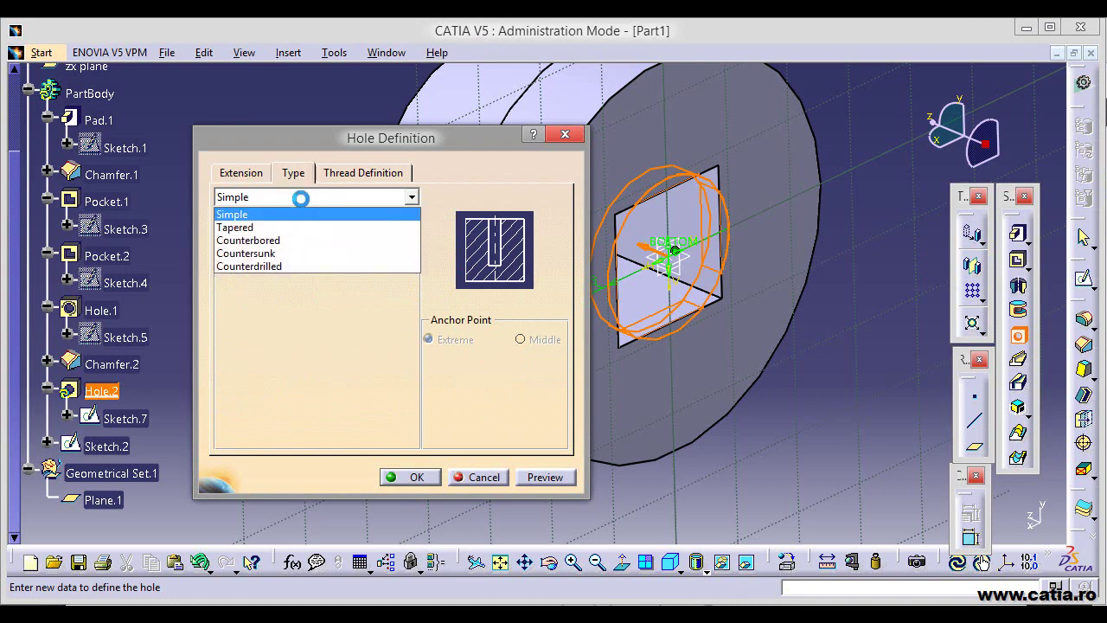
{"action": "left_click", "coordinate": [286, 227]}
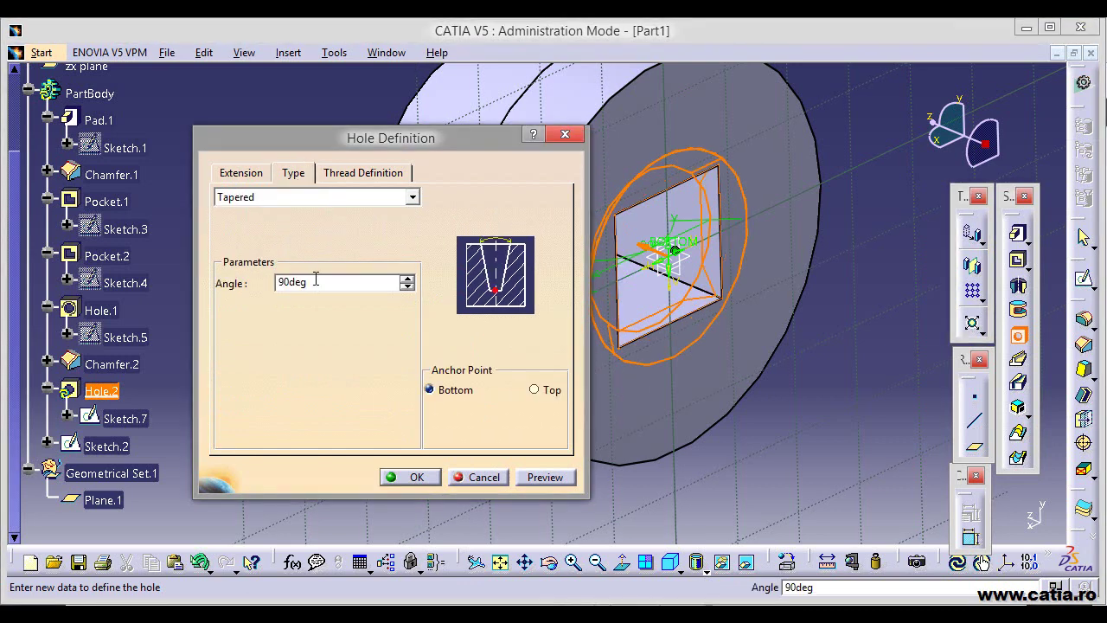
{"action": "left_click", "coordinate": [543, 477]}
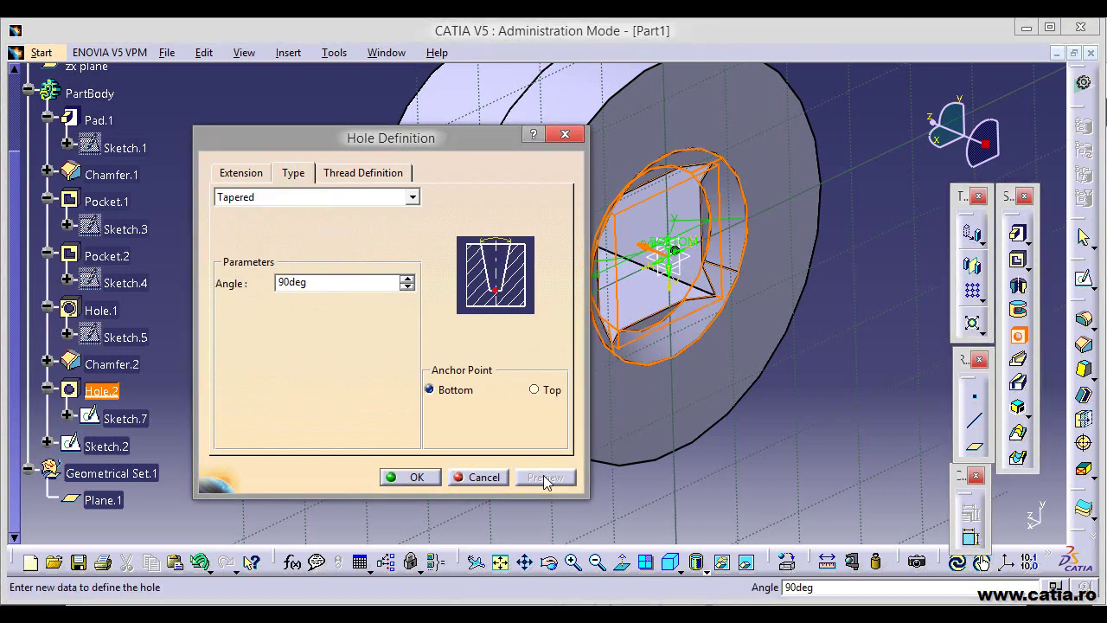
{"action": "left_click", "coordinate": [239, 173]}
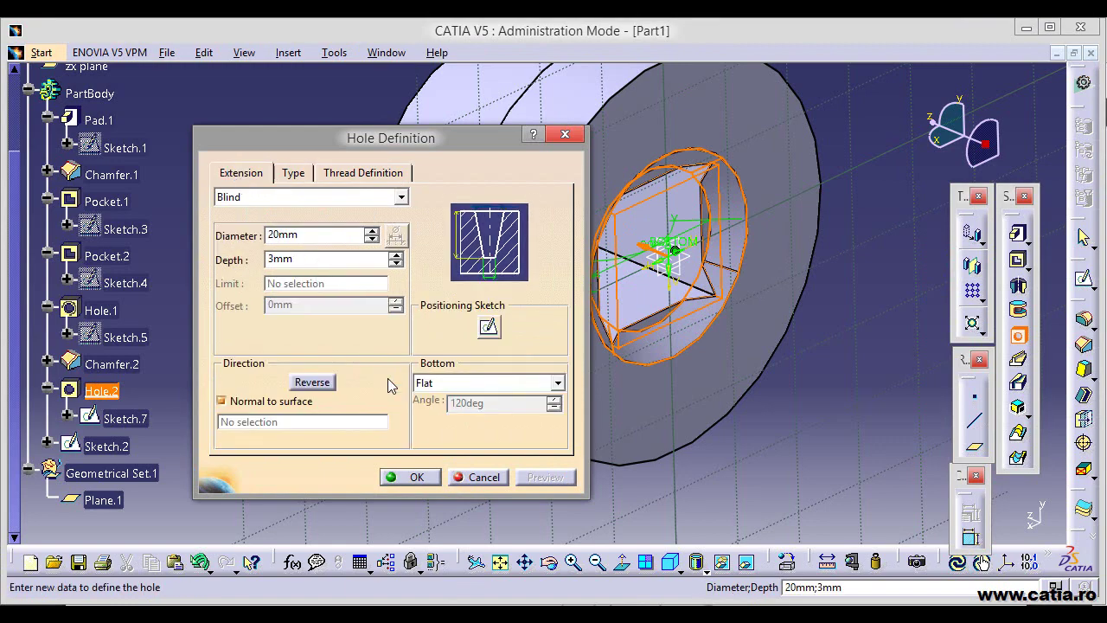
{"action": "left_click", "coordinate": [416, 481]}
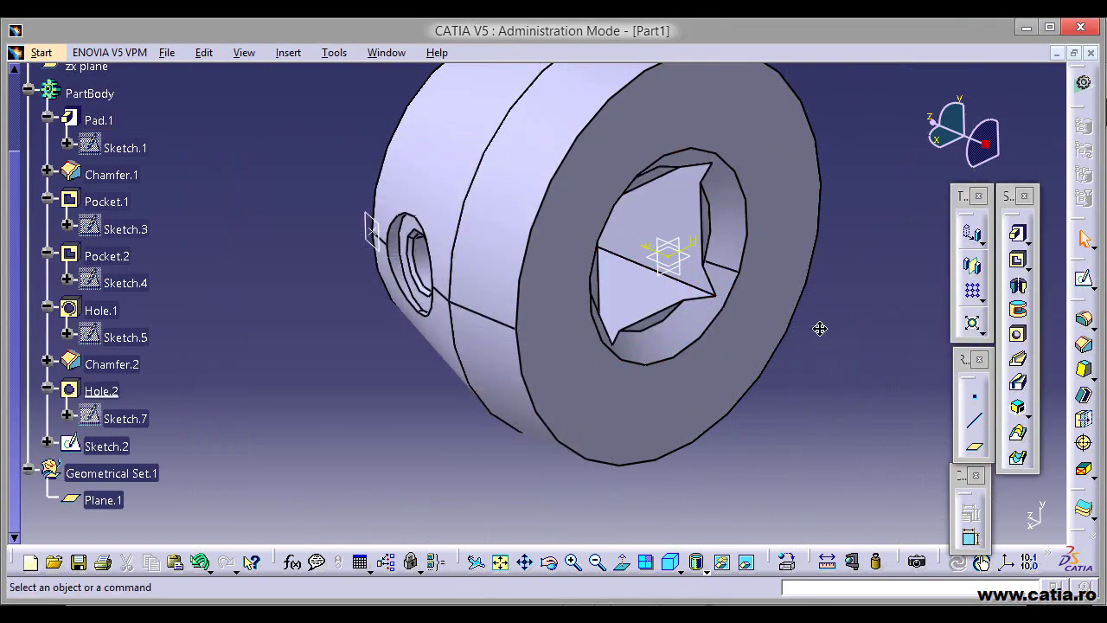
- Start a new sketch, Sketch.9, on the wide base face of Pad.1
{"action": "mouse_move", "coordinate": [820, 329]}
{"action": "middle_mouse_down"}
{"action": "mouse_move", "coordinate": [583, 252]}
{"action": "mouse_move", "coordinate": [478, 180]}
{"action": "mouse_move", "coordinate": [735, 213]}
{"action": "mouse_move", "coordinate": [734, 279]}
{"action": "mouse_move", "coordinate": [677, 302]}
{"action": "middle_mouse_up"}
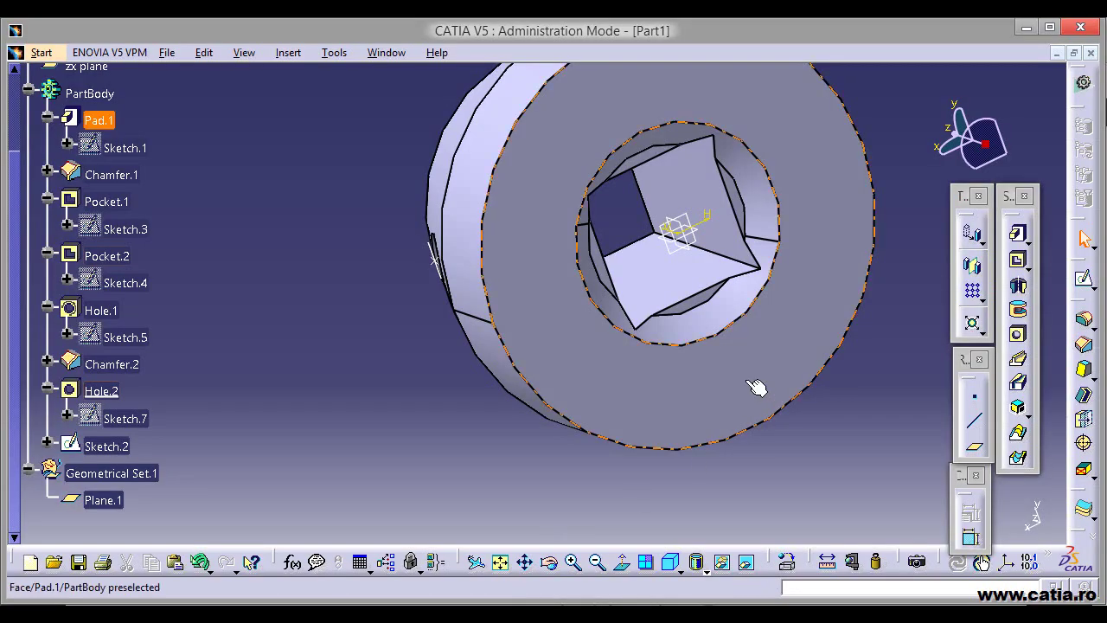
{"action": "left_click", "coordinate": [845, 388]}
{"action": "left_click", "coordinate": [1081, 281]}
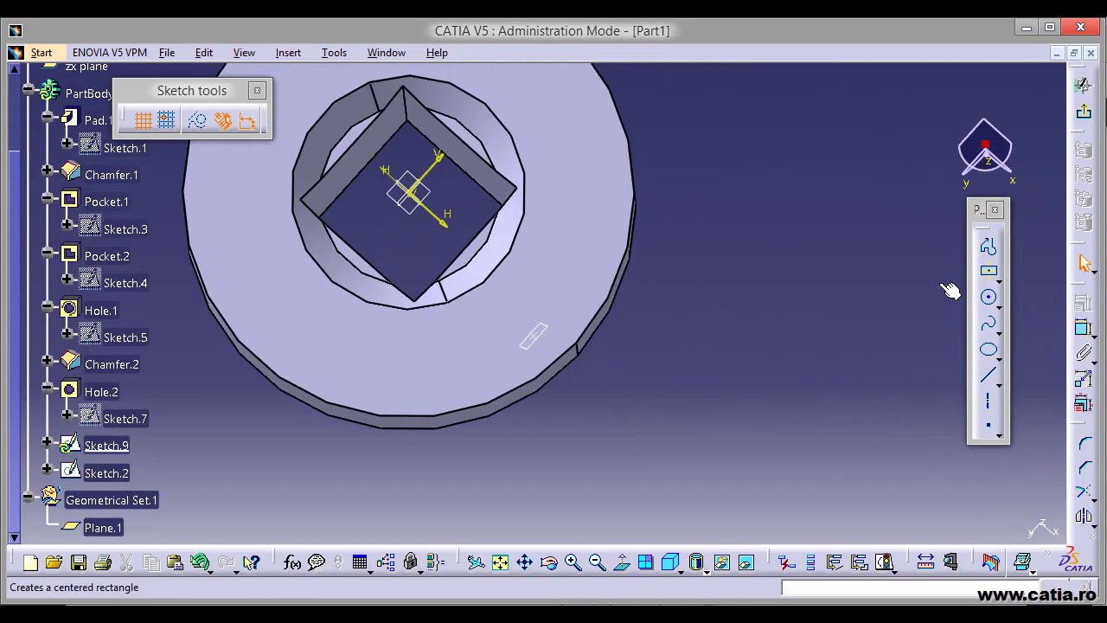
- Draw a circle and constrain it concentric with the part's outer edge
{"action": "left_click", "coordinate": [989, 298]}
{"action": "left_click", "coordinate": [838, 266]}
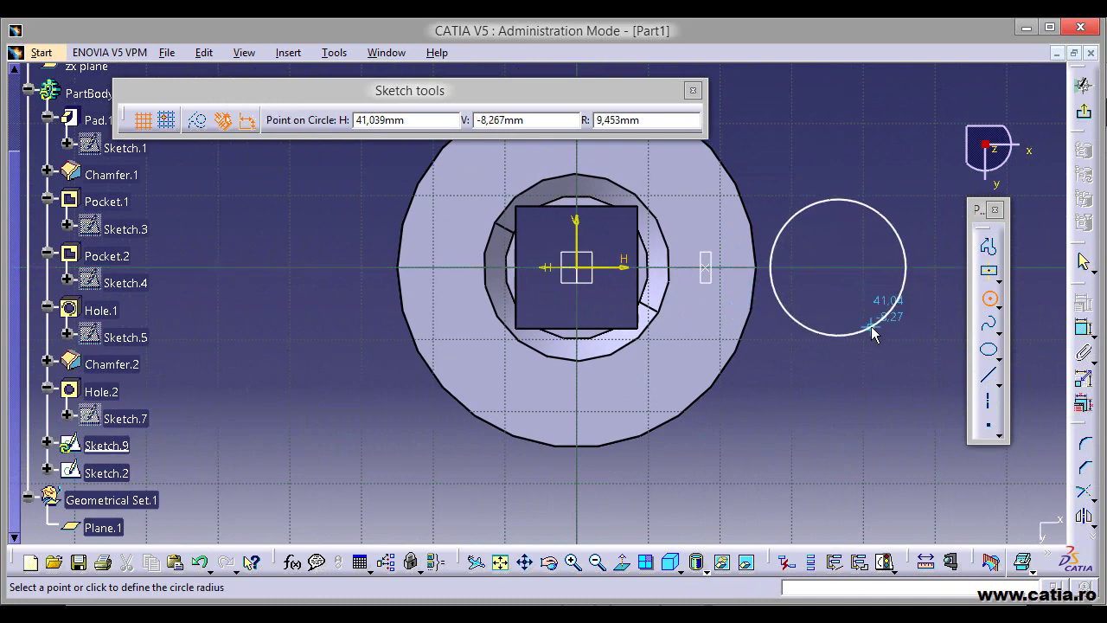
{"action": "left_click", "coordinate": [871, 326]}
{"action": "left_click", "coordinate": [1083, 327]}
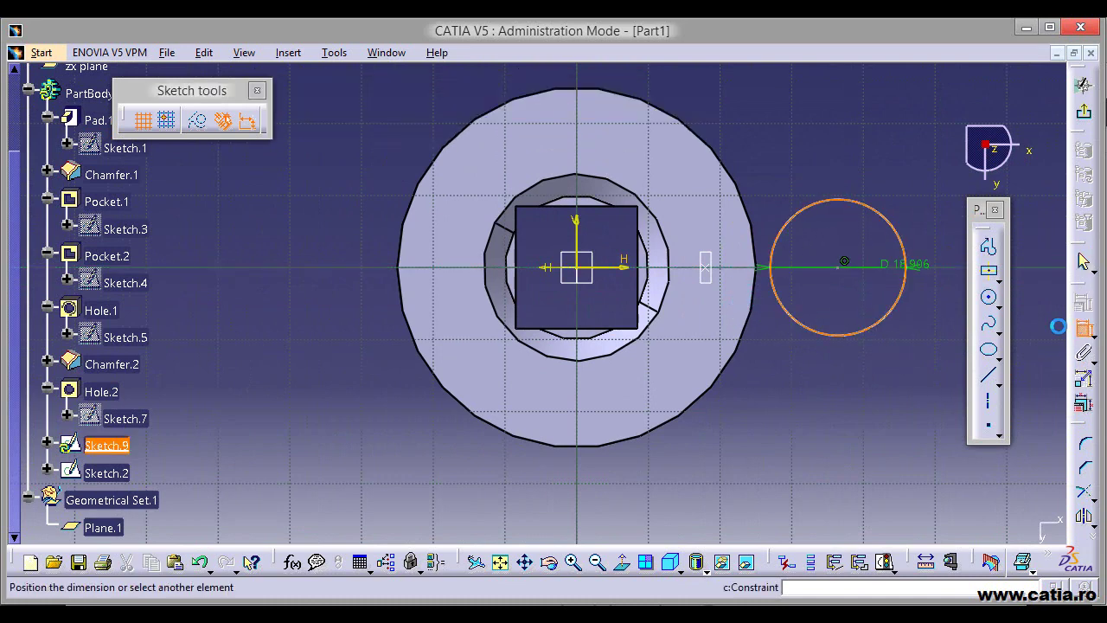
{"action": "left_click", "coordinate": [736, 349]}
{"action": "right_click", "coordinate": [804, 400]}
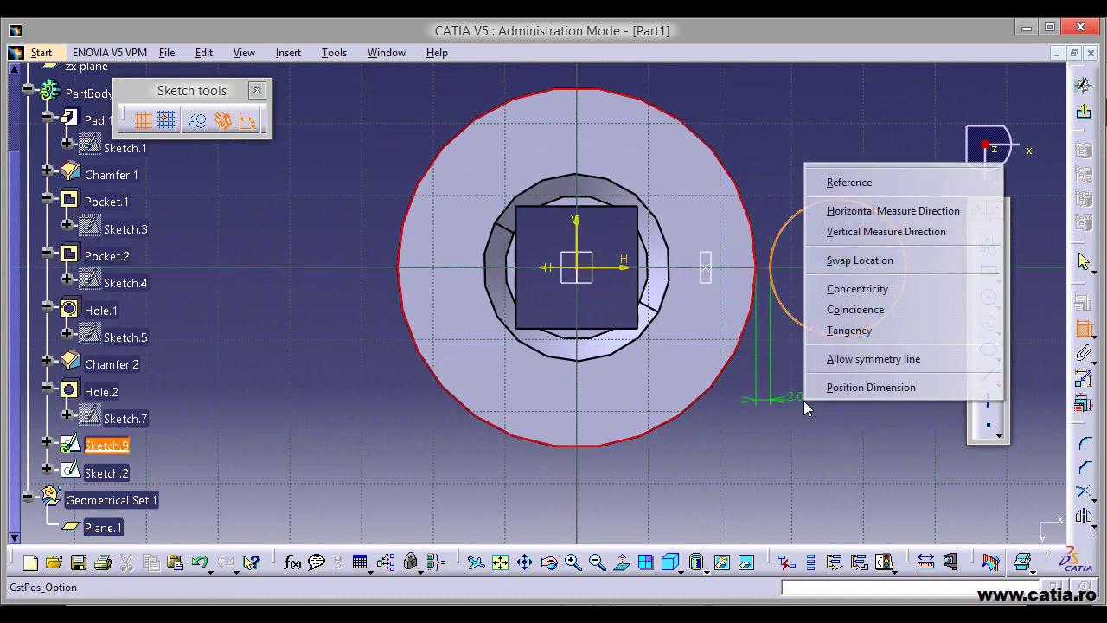
{"action": "left_click", "coordinate": [915, 288]}
{"action": "left_click_drag", "start_coordinate": [637, 316], "coordinate": [680, 363]}
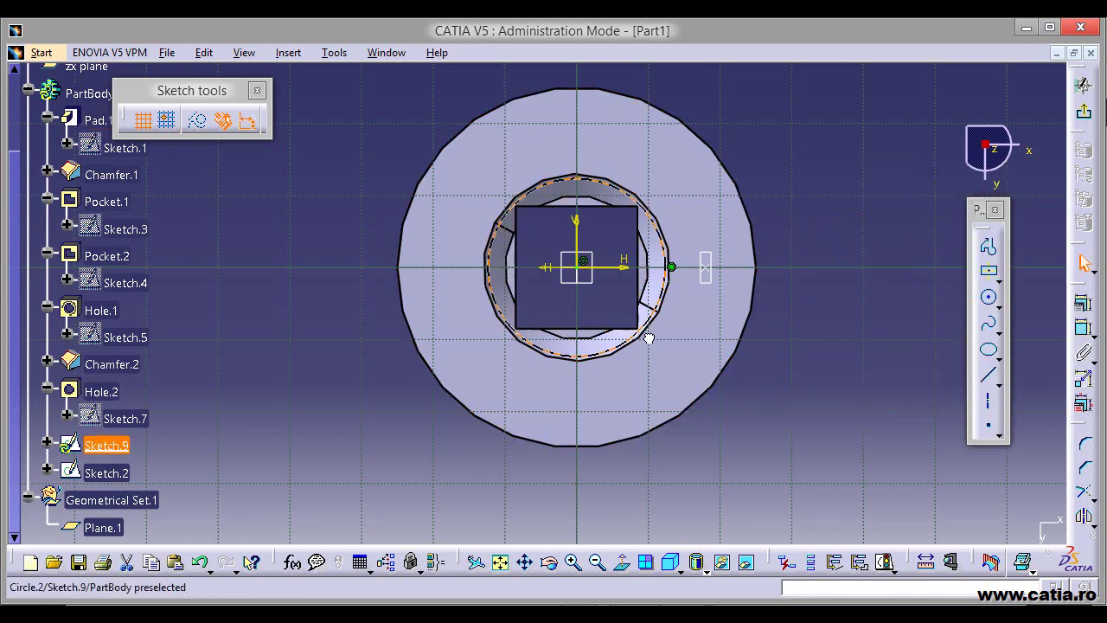
- Dimension the circle to a 40 mm diameter and exit the sketch
{"action": "left_click", "coordinate": [1083, 327]}
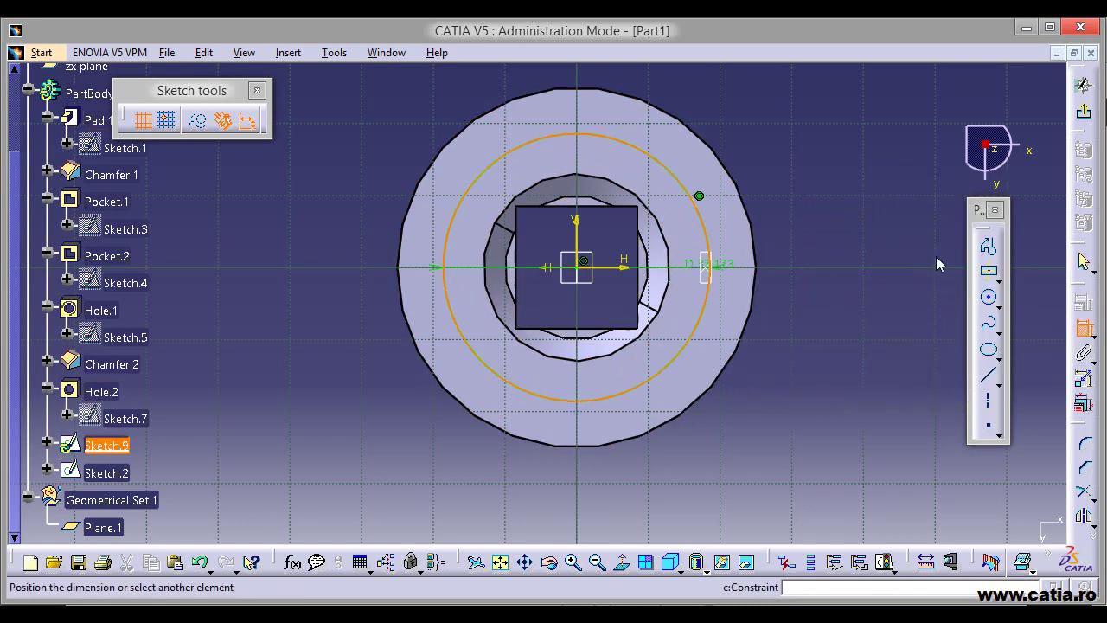
{"action": "left_click", "coordinate": [802, 168]}
{"action": "left_click", "coordinate": [806, 165]}
{"action": "double_click", "coordinate": [805, 164]}
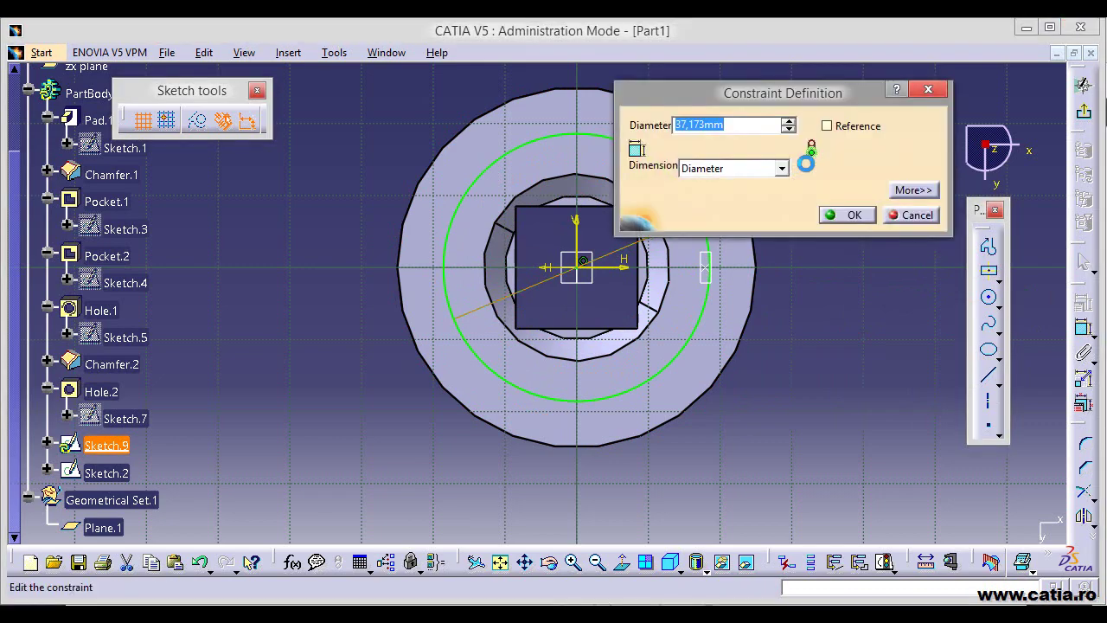
{"action": "key", "text": "Return"}
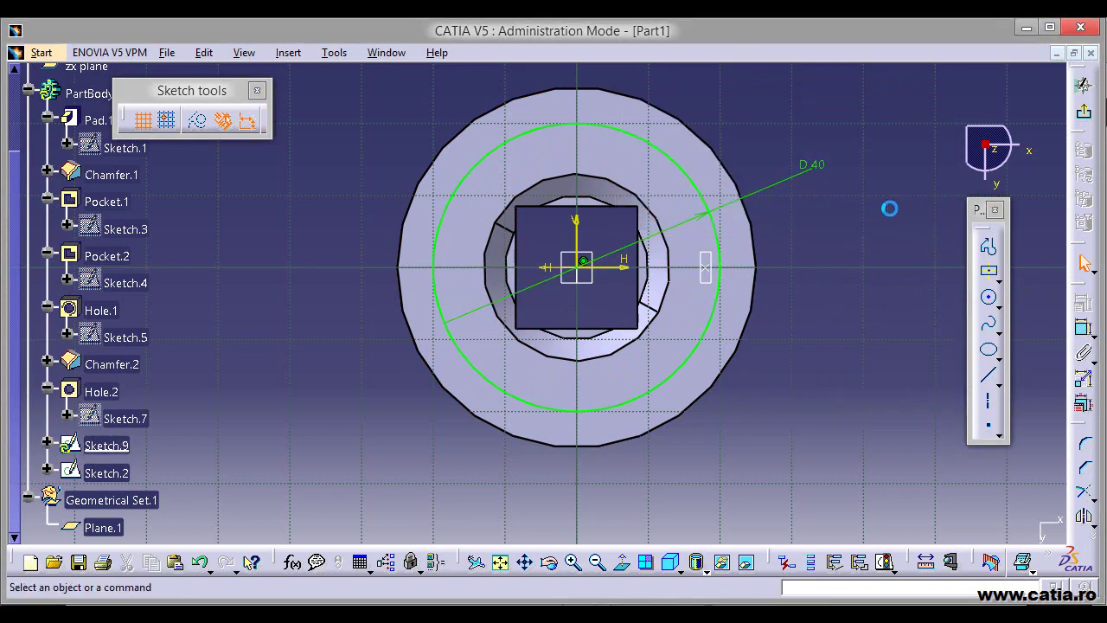
{"action": "left_click", "coordinate": [1082, 115]}
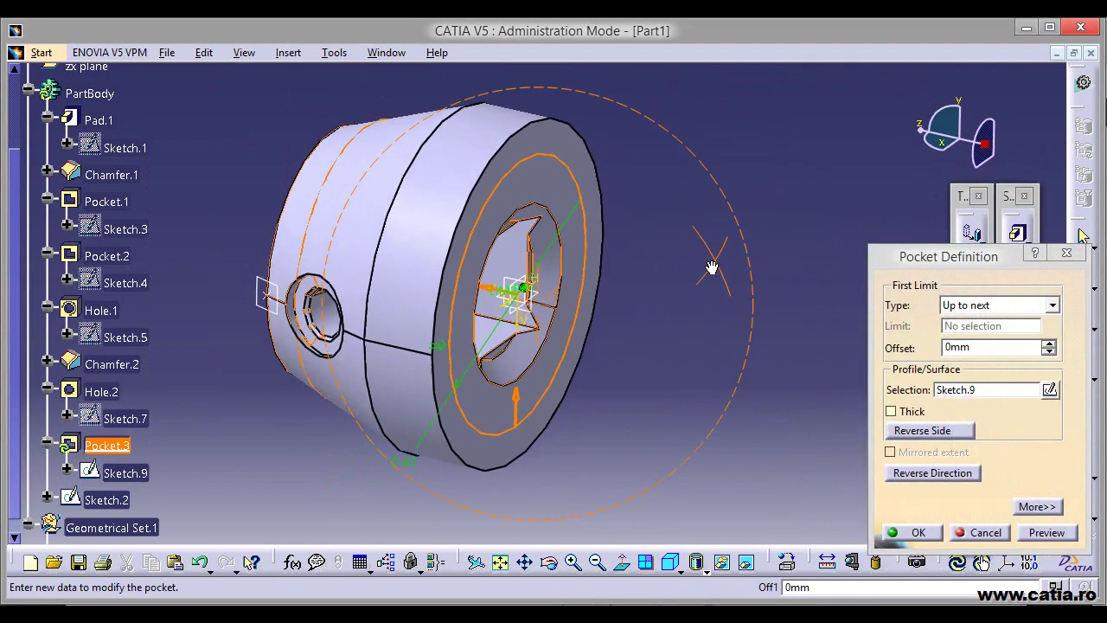
- Cut the circle as a 1 mm deep Dimension-type pocket, Pocket.3, and inspect it
{"action": "left_click", "coordinate": [993, 308]}
{"action": "left_click", "coordinate": [980, 323]}
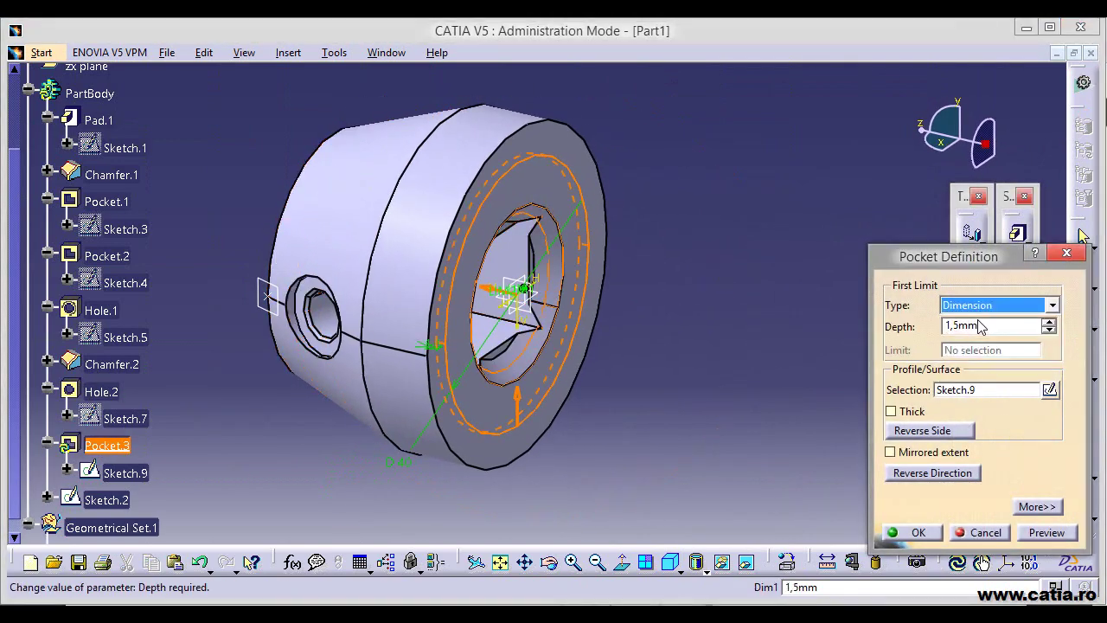
{"action": "left_click_drag", "start_coordinate": [976, 329], "coordinate": [923, 326]}
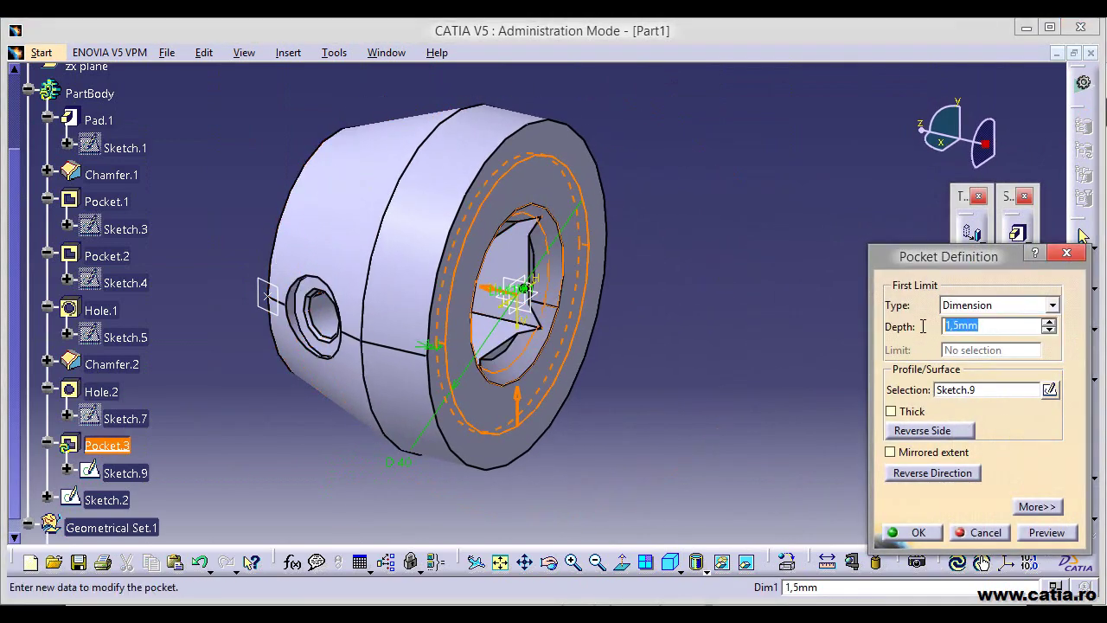
{"action": "type", "text": "mm"}
{"action": "left_click", "coordinate": [1058, 534]}
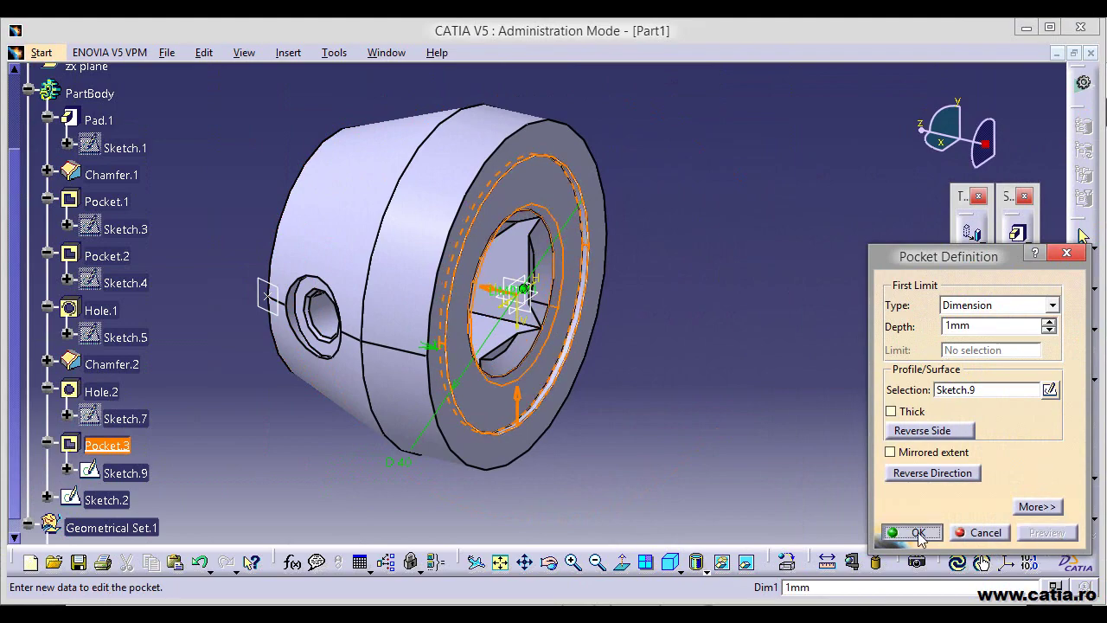
{"action": "left_click", "coordinate": [916, 533]}
{"action": "mouse_move", "coordinate": [701, 319]}
{"action": "middle_mouse_down"}
{"action": "mouse_move", "coordinate": [395, 274]}
{"action": "mouse_move", "coordinate": [765, 414]}
{"action": "middle_mouse_up"}
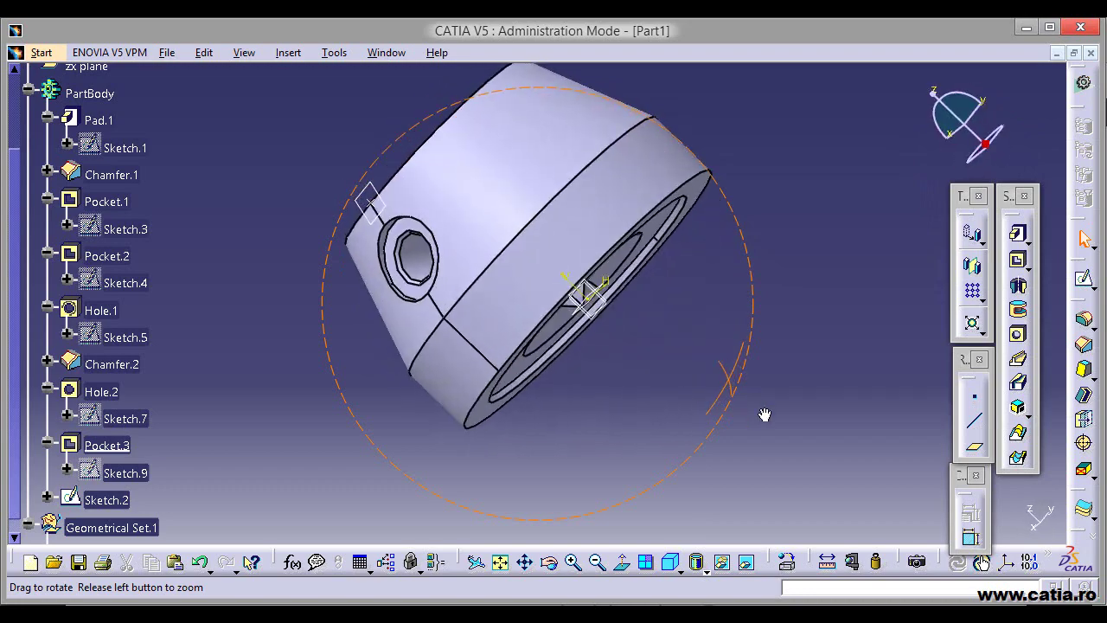
{"action": "mouse_move", "coordinate": [655, 167]}
{"action": "middle_mouse_down"}
{"action": "mouse_move", "coordinate": [679, 367]}
{"action": "mouse_move", "coordinate": [769, 379]}
{"action": "mouse_move", "coordinate": [759, 361]}
{"action": "middle_mouse_up"}
{"action": "scroll", "coordinate": [219, 291], "scroll_direction": "up", "scroll_amount": 2}
{"action": "scroll", "coordinate": [219, 290], "scroll_direction": "up", "scroll_amount": 3}
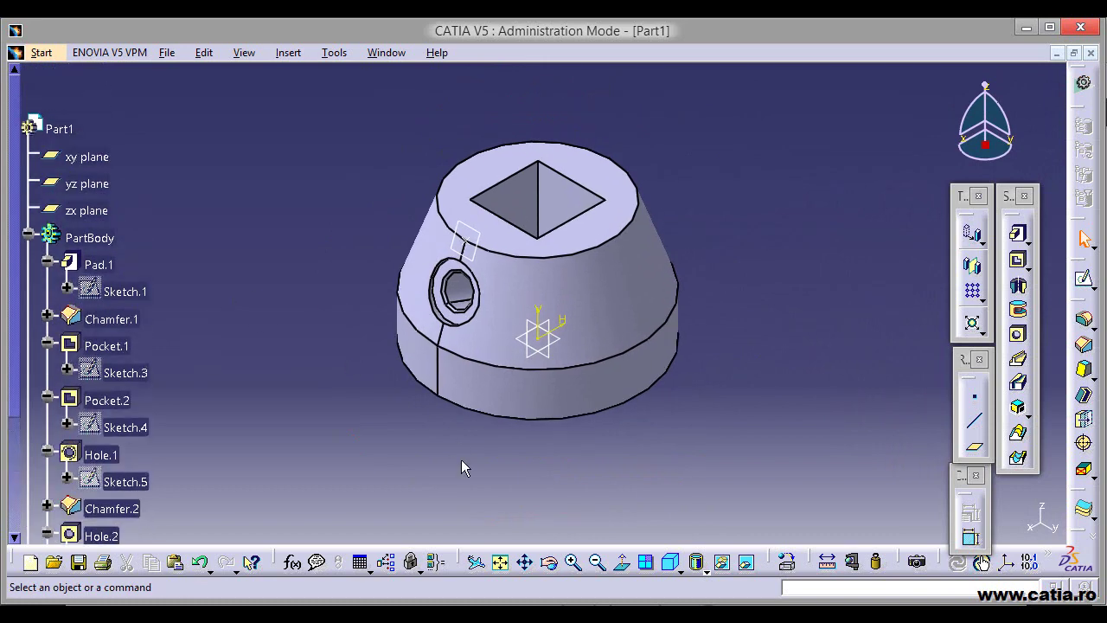
- Measure PartBody's inertia and keep its volume label, which reads 0m3
{"action": "left_click", "coordinate": [855, 564]}
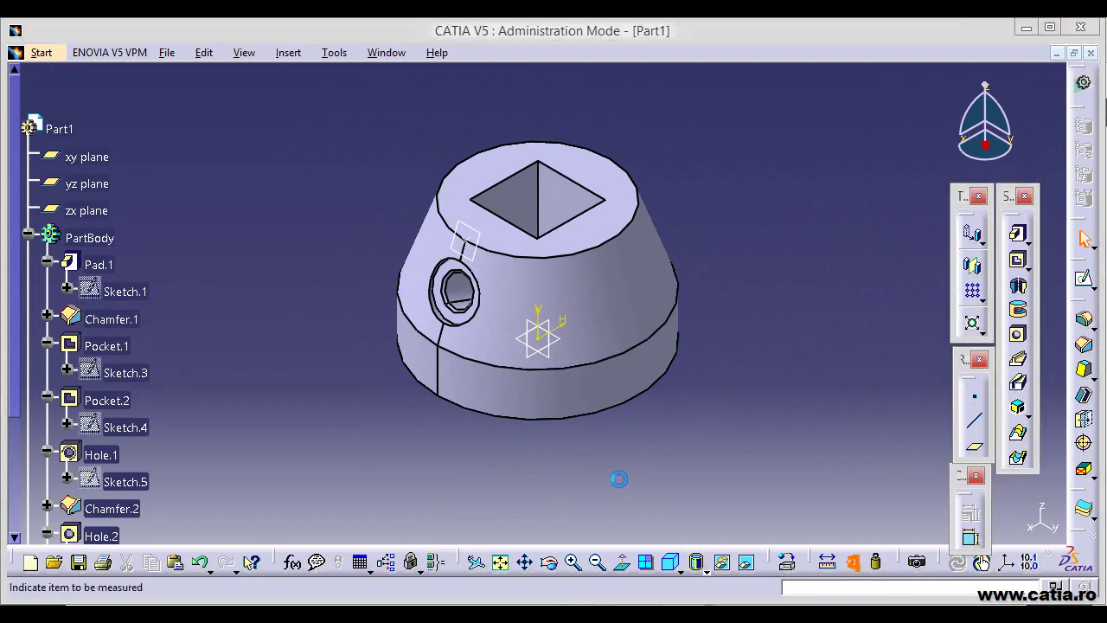
{"action": "left_click", "coordinate": [87, 238]}
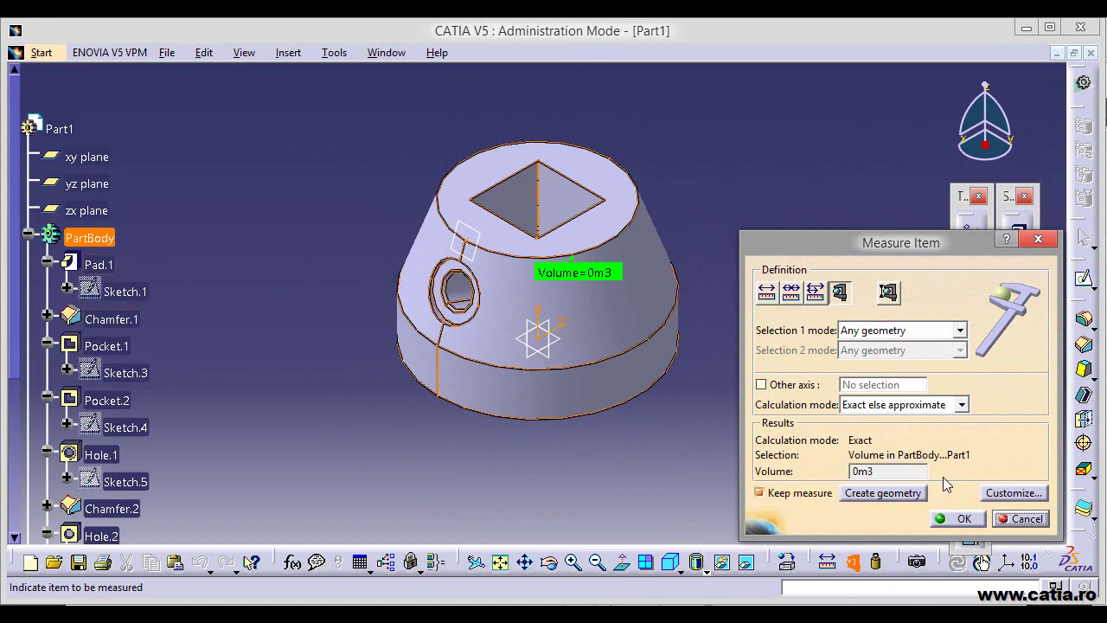
{"action": "left_click", "coordinate": [959, 519]}
{"action": "left_click", "coordinate": [334, 53]}
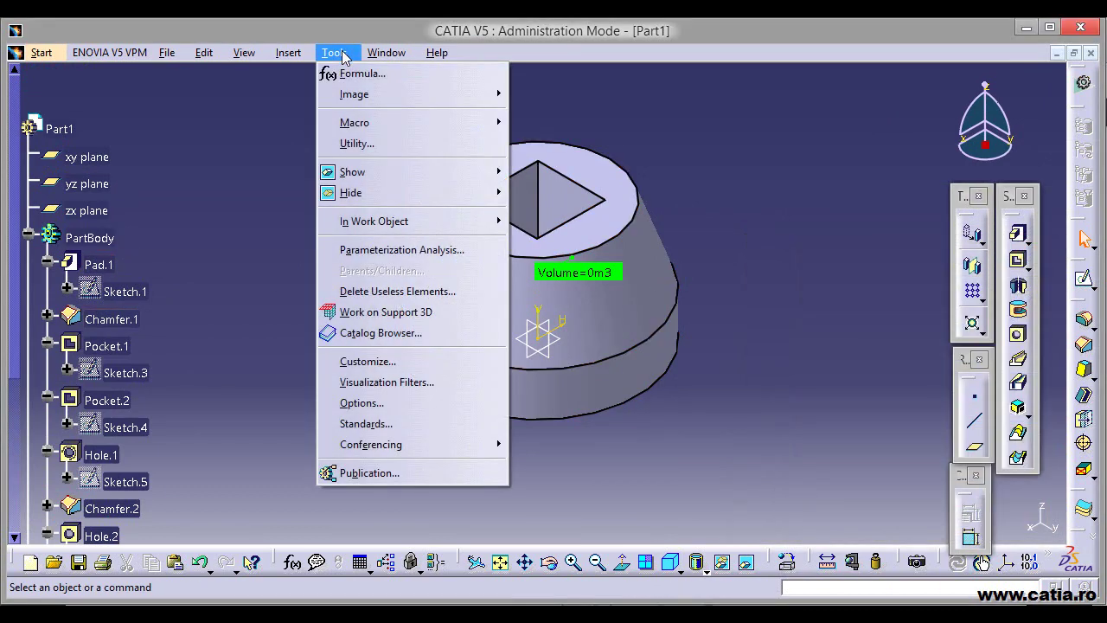
- Change the Volume unit to Cubic millimeter (mm3), so the label reads 38872,246mm3
{"action": "left_click", "coordinate": [416, 412]}
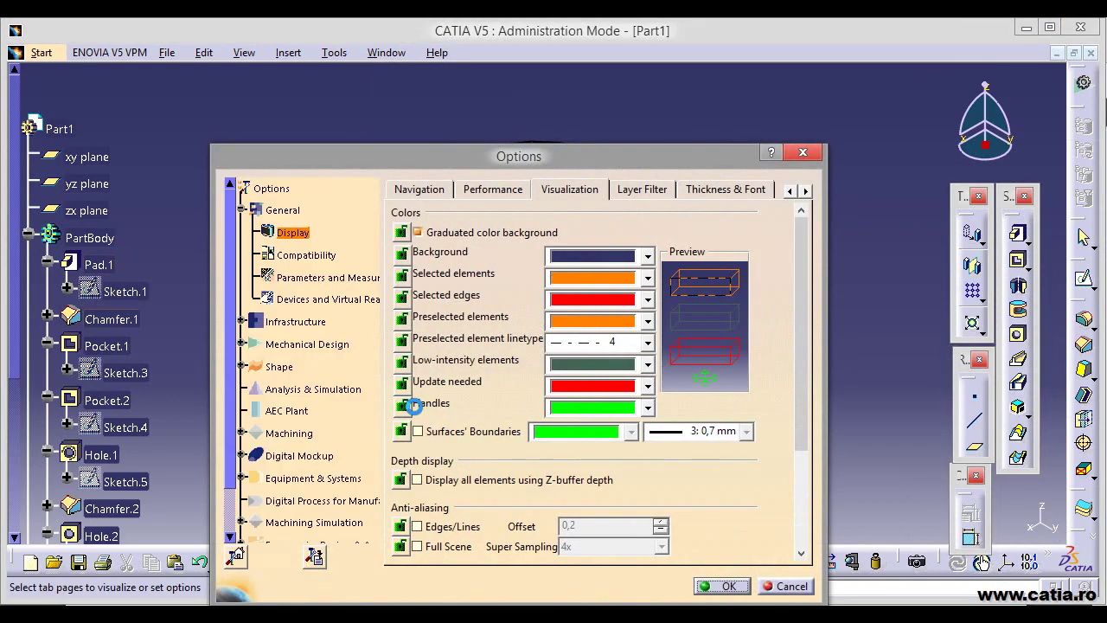
{"action": "left_click_drag", "start_coordinate": [476, 164], "coordinate": [452, 71]}
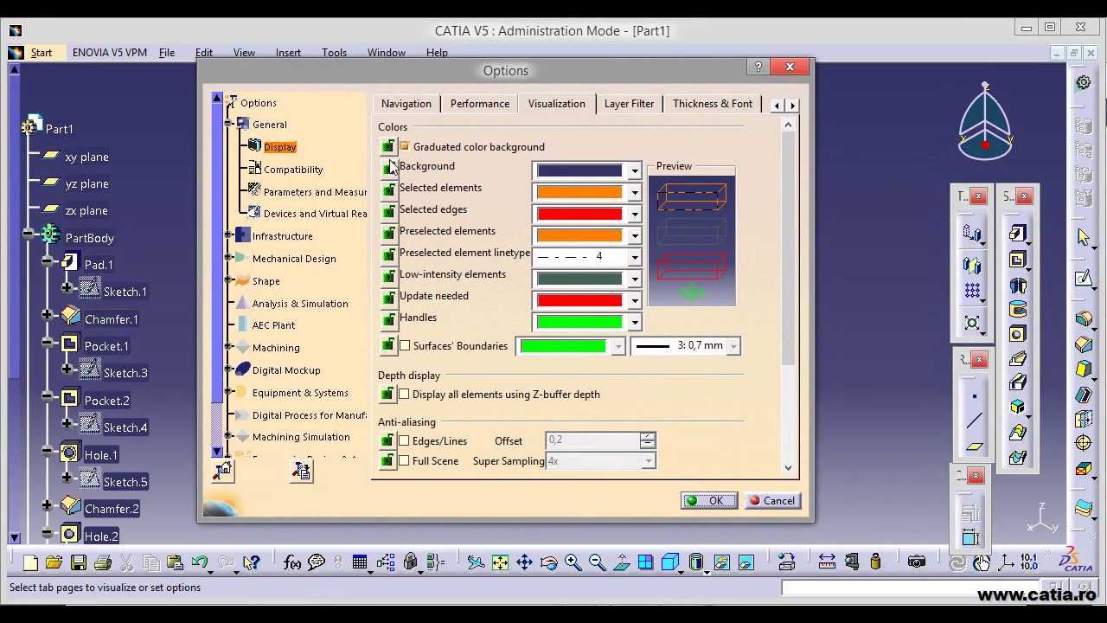
{"action": "left_click", "coordinate": [317, 194]}
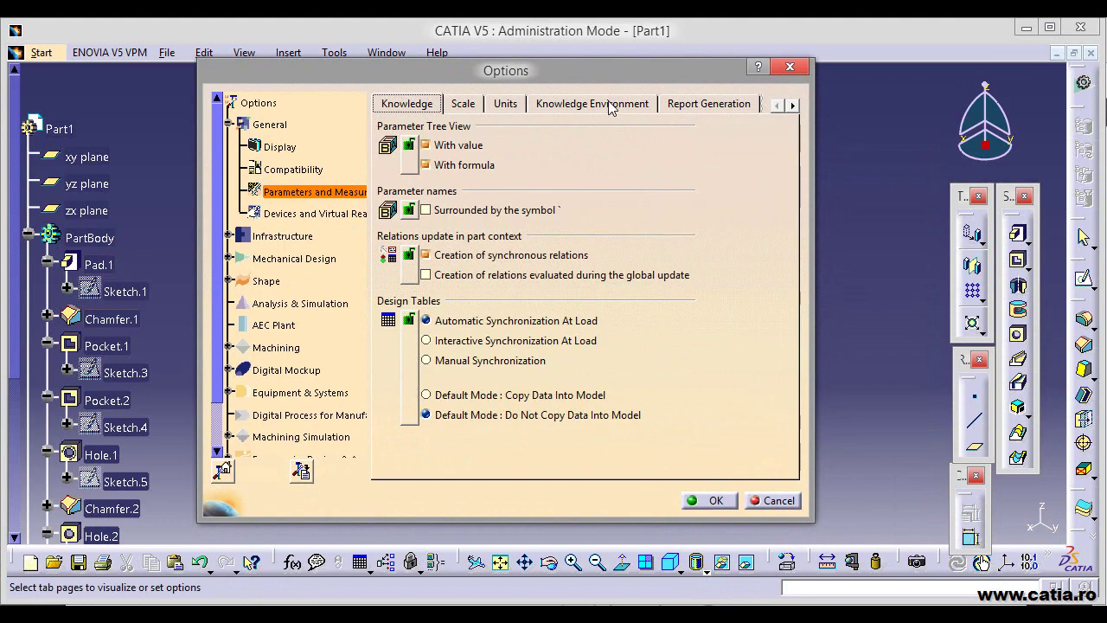
{"action": "left_click", "coordinate": [511, 104]}
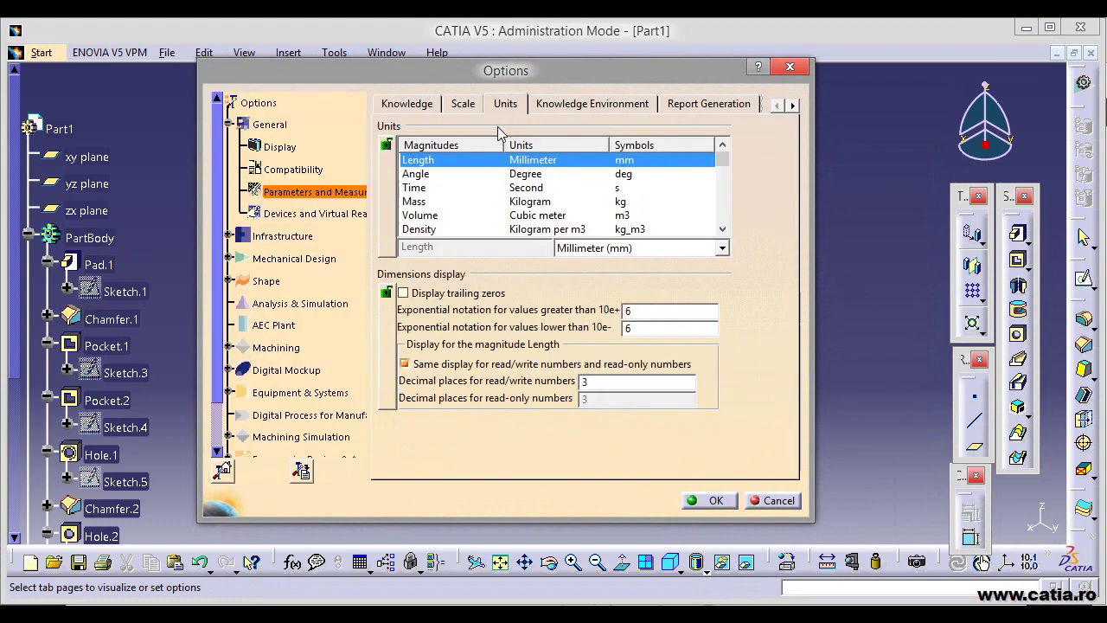
{"action": "left_click", "coordinate": [429, 216]}
{"action": "left_click", "coordinate": [630, 248]}
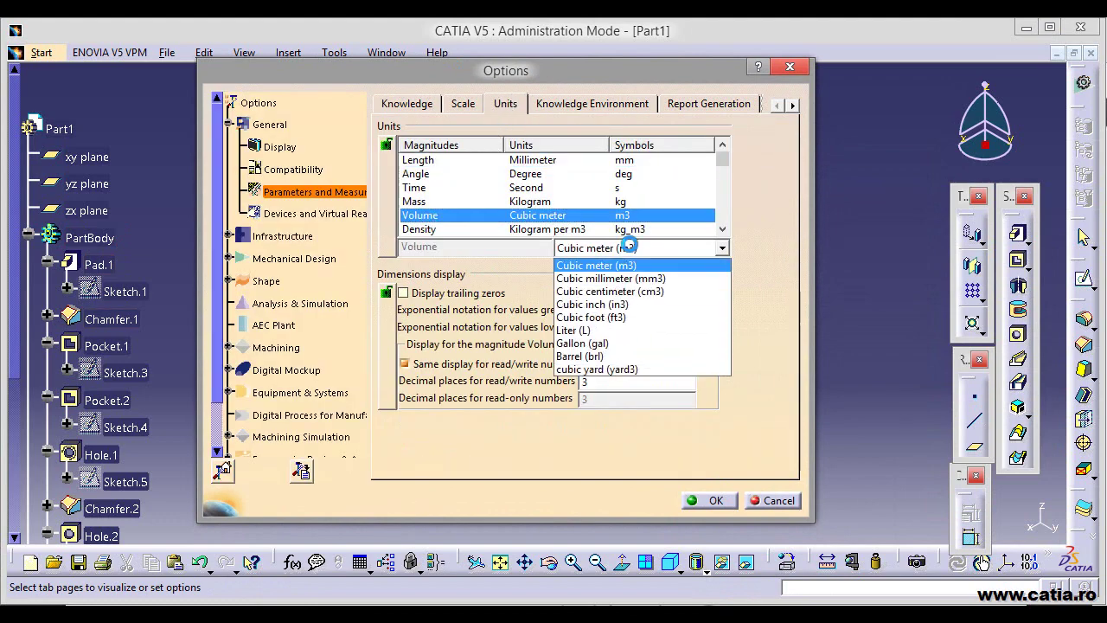
{"action": "left_click", "coordinate": [647, 278]}
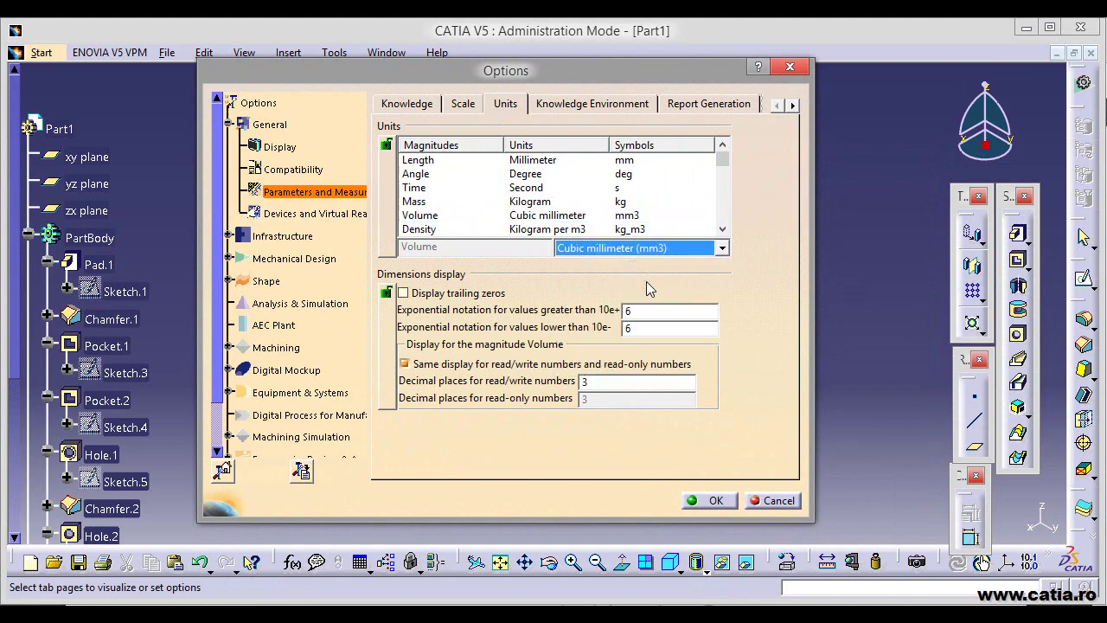
{"action": "left_click", "coordinate": [715, 500]}
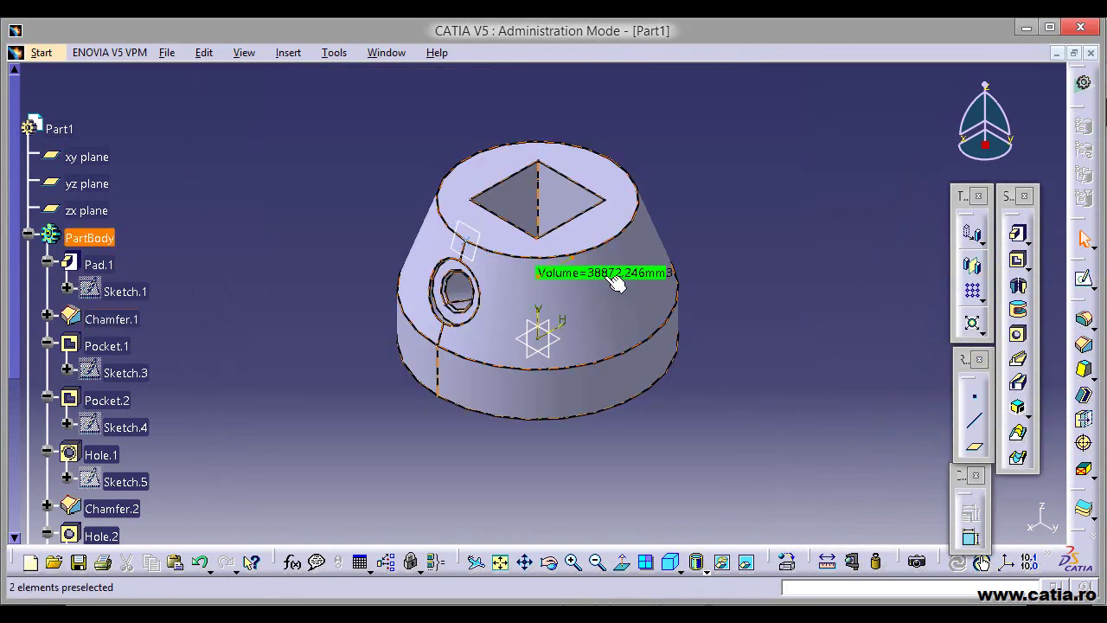
{"action": "left_click", "coordinate": [658, 274]}
{"action": "left_click", "coordinate": [821, 500]}
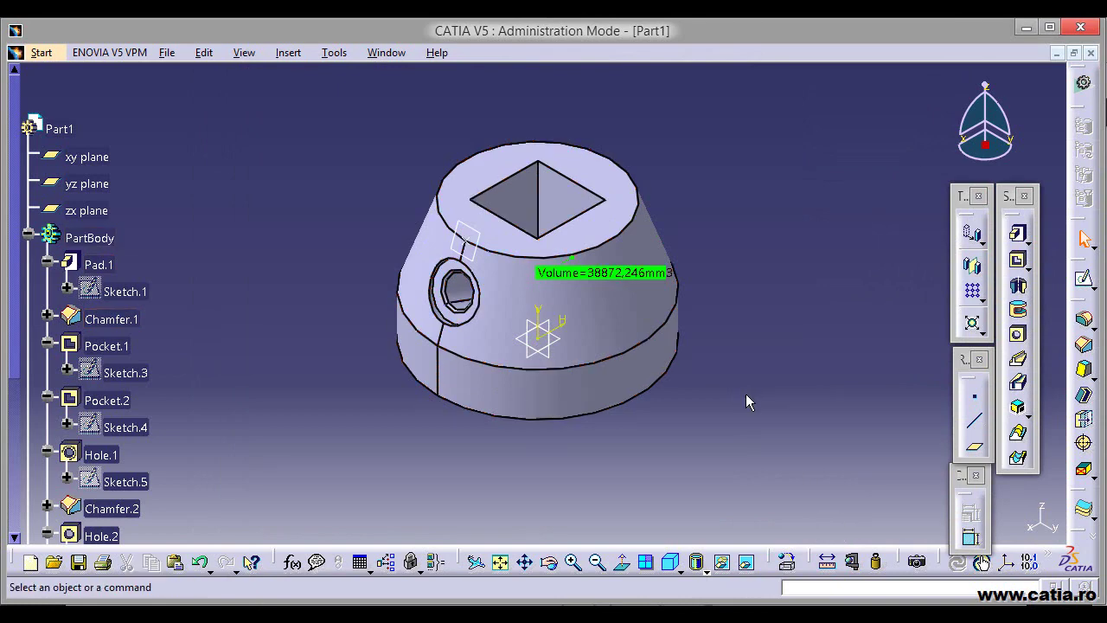